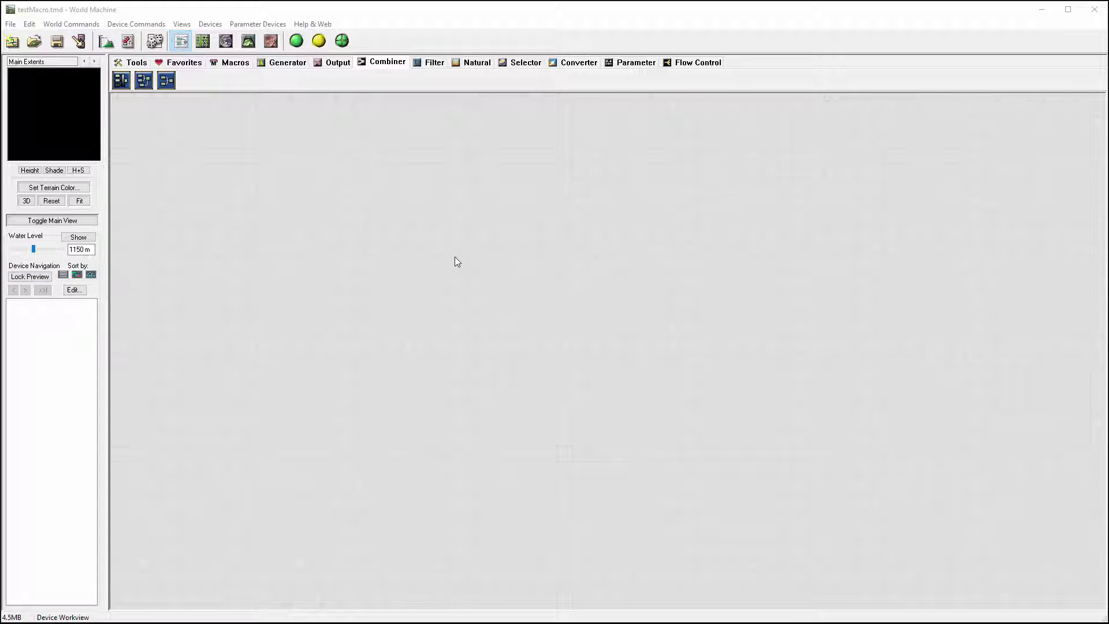
- Add a Radial Grad generator at its 8 km Gaussian defaults, shifted slightly left
left_click(286, 62)
left_click(234, 80)
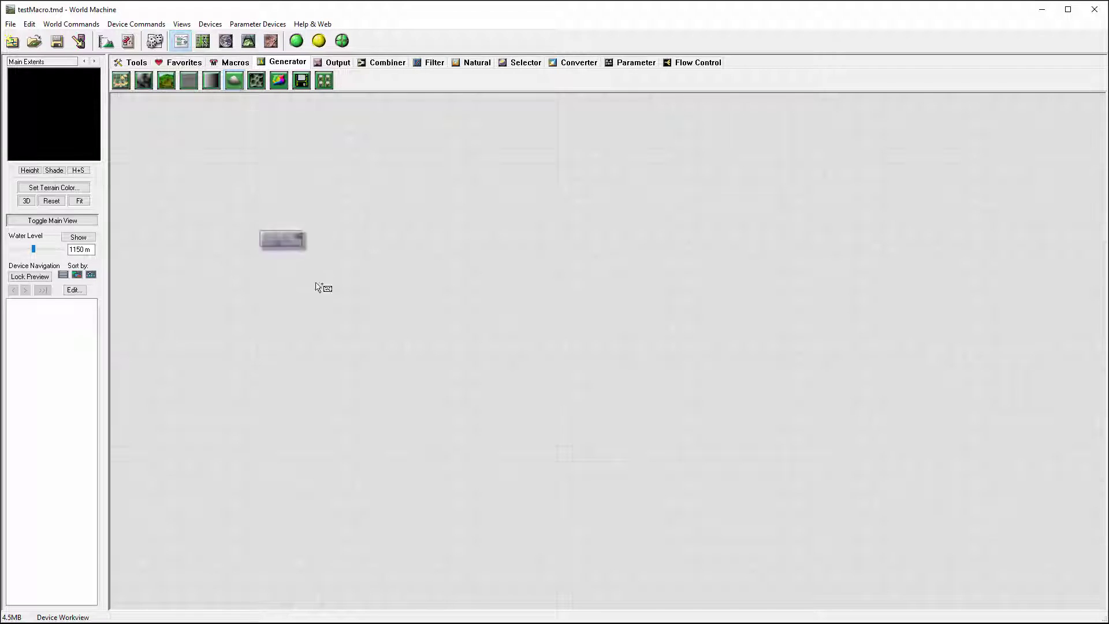
left_click(359, 248)
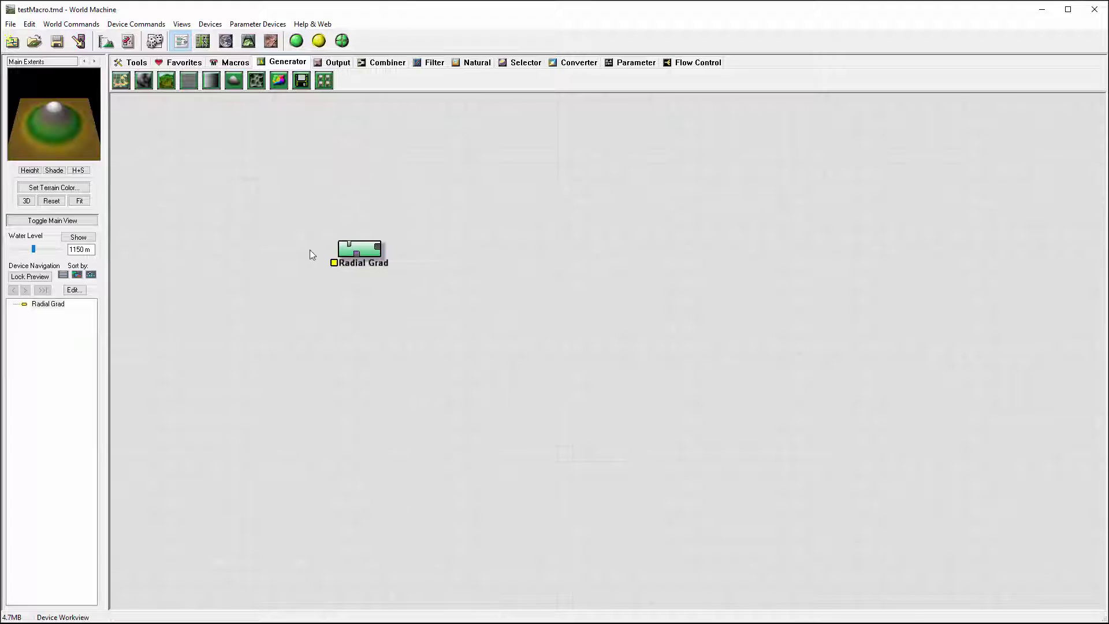
double_click(377, 246)
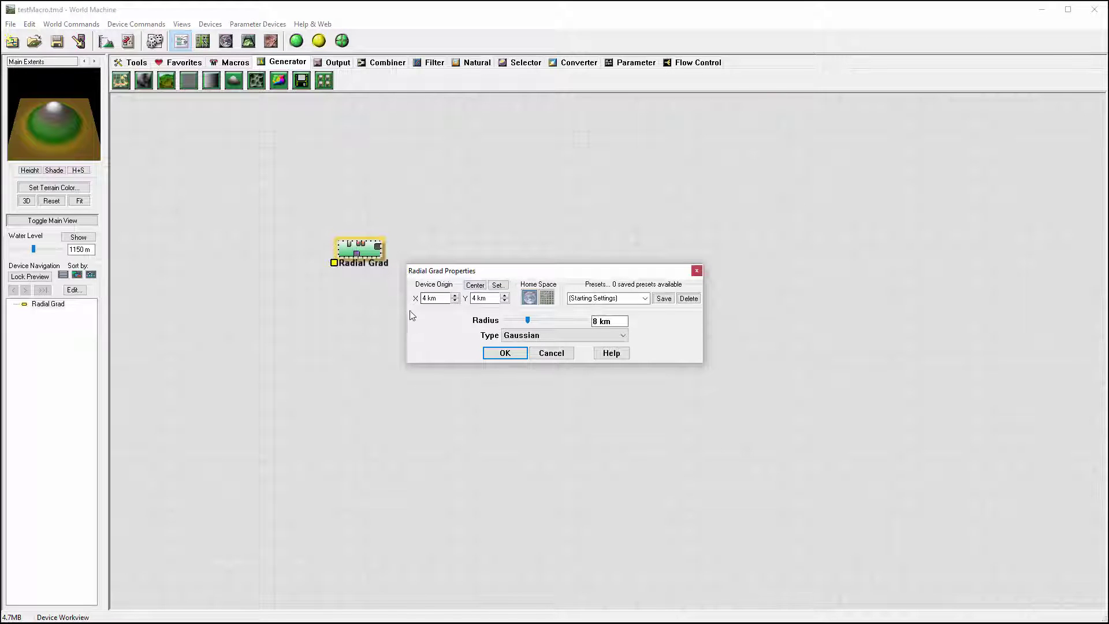
left_click(504, 353)
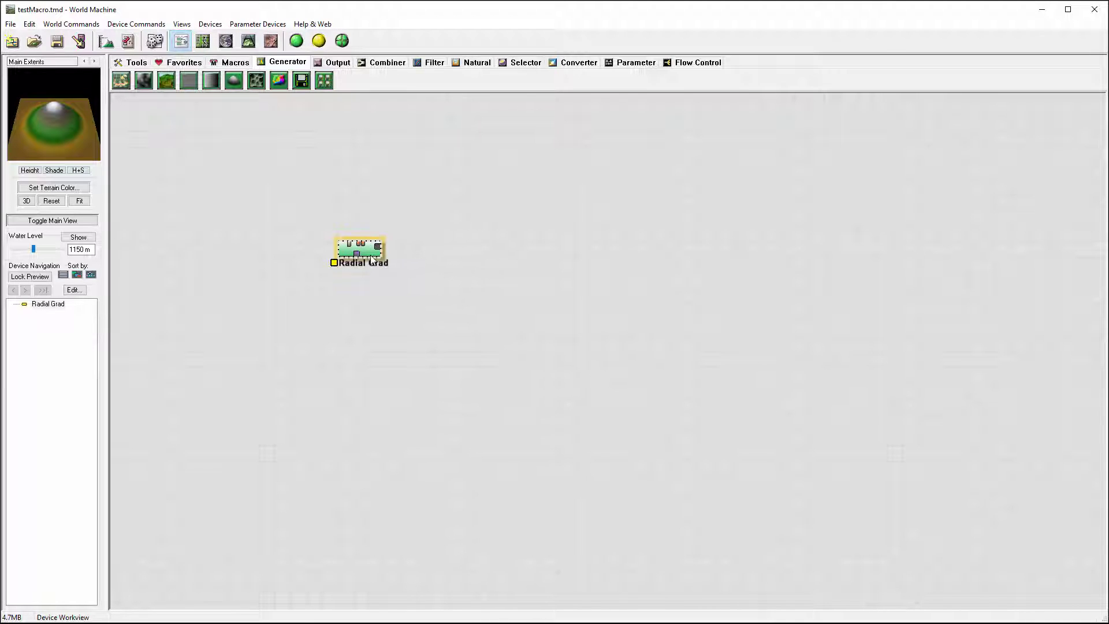
left_click_drag(371, 260, 351, 260)
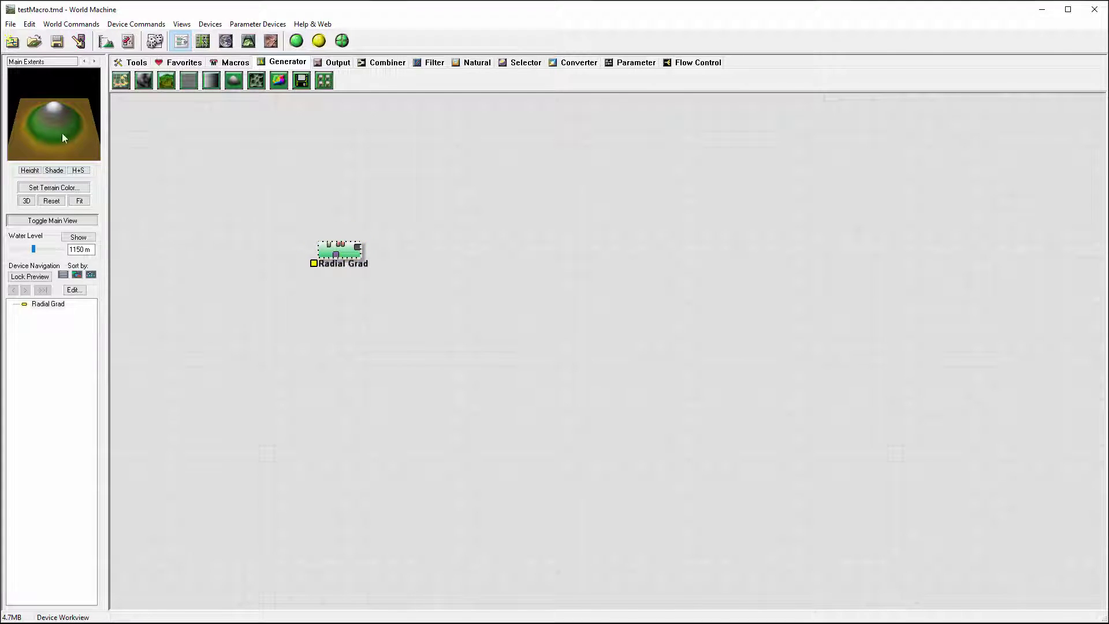
- Add an Inverter beside Radial Grad and wire Radial Grad's output into it
left_click(434, 64)
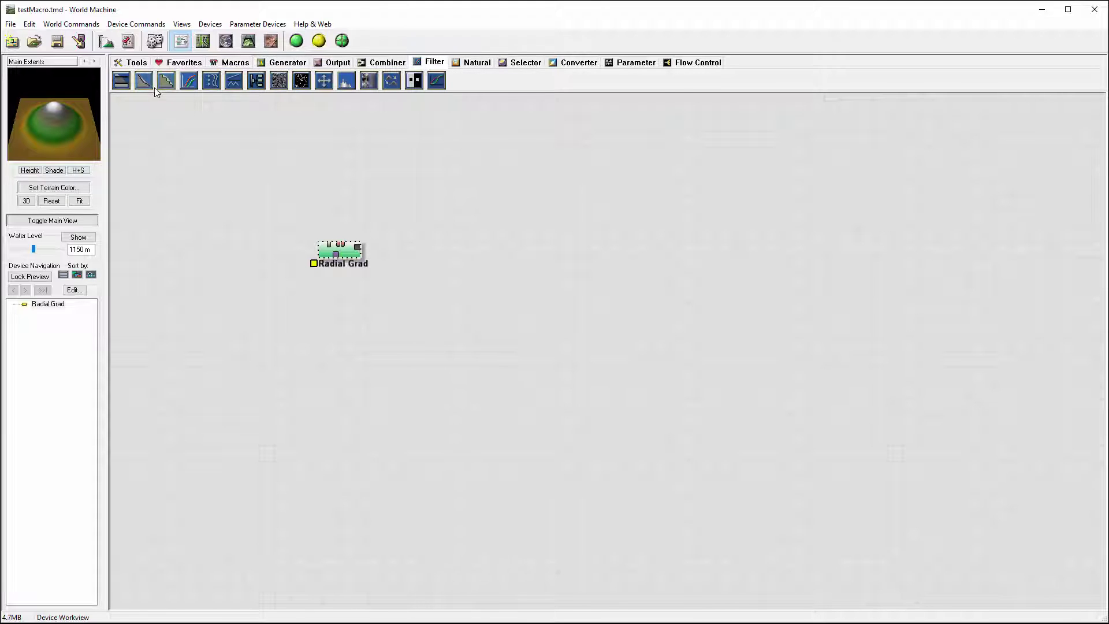
left_click(415, 81)
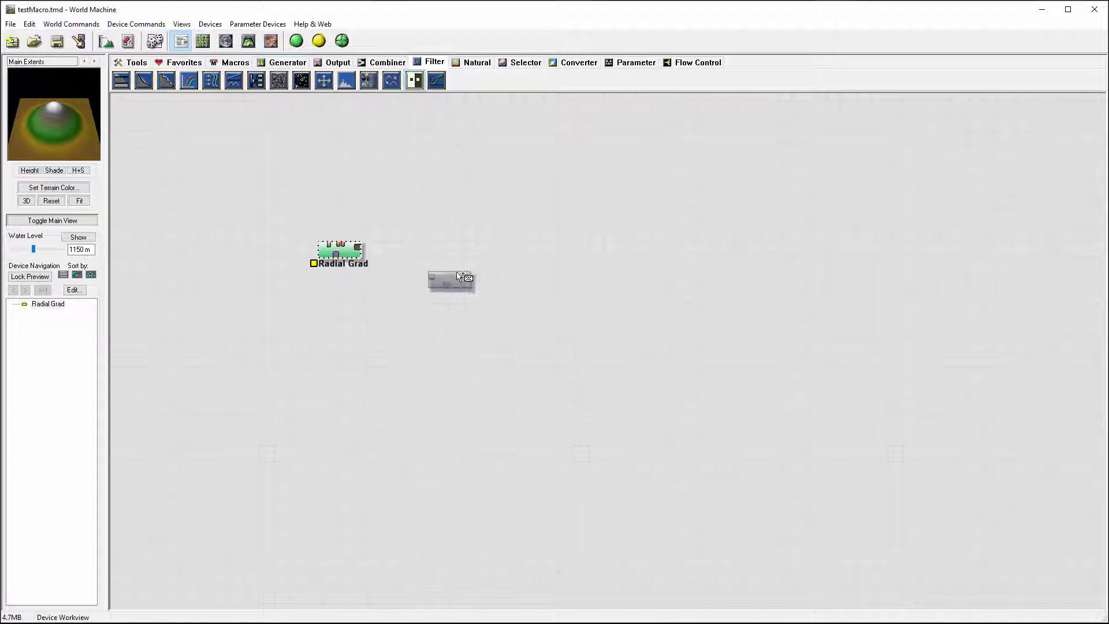
left_click(455, 252)
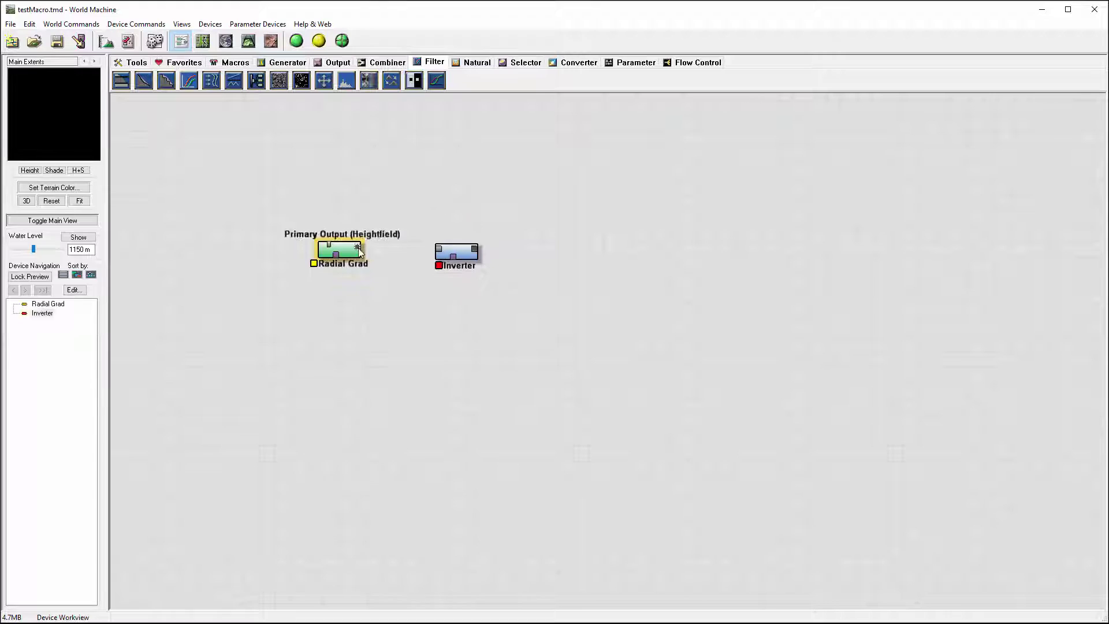
left_click_drag(358, 248, 438, 249)
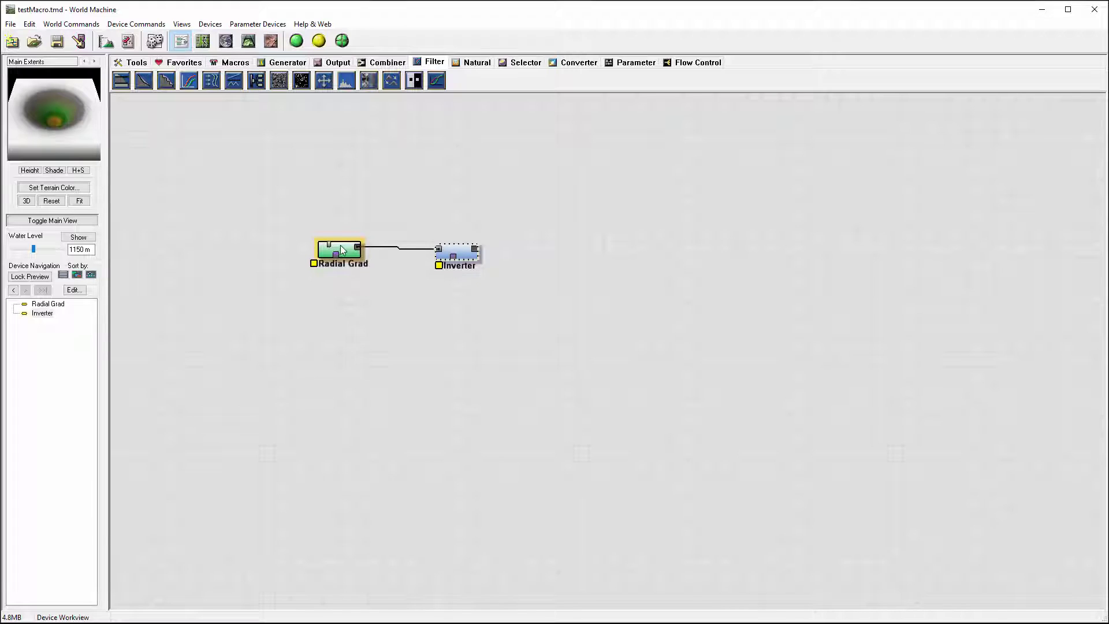
- Tidy the Radial Grad and Inverter positions and preview the inverted bowl
left_click_drag(328, 247, 313, 247)
left_click(468, 258)
left_click_drag(468, 258, 468, 261)
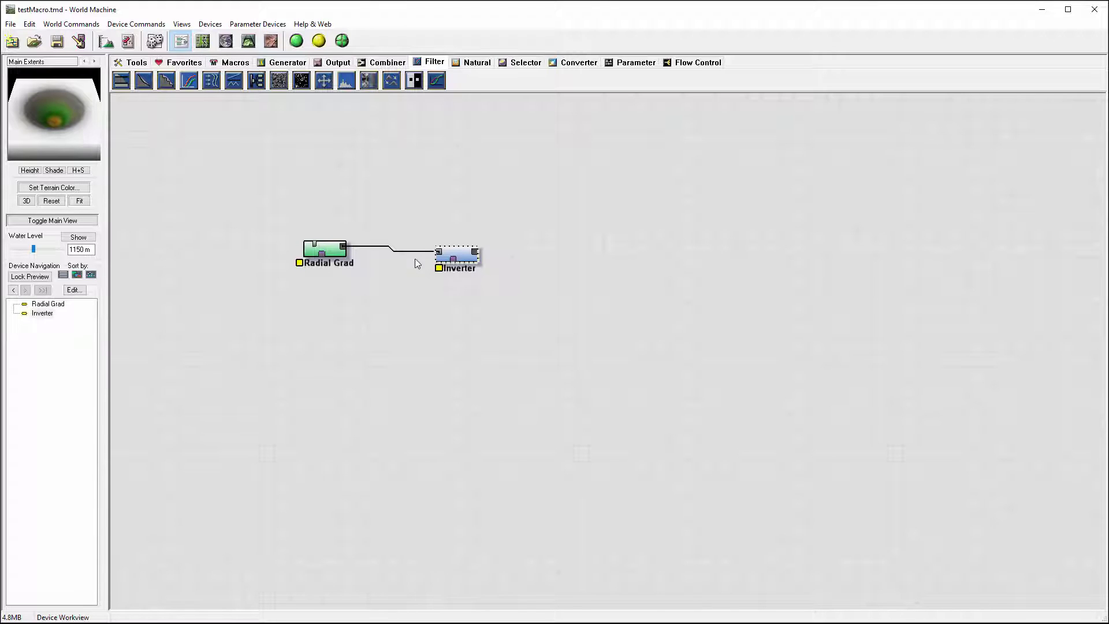
left_click_drag(467, 258, 444, 252)
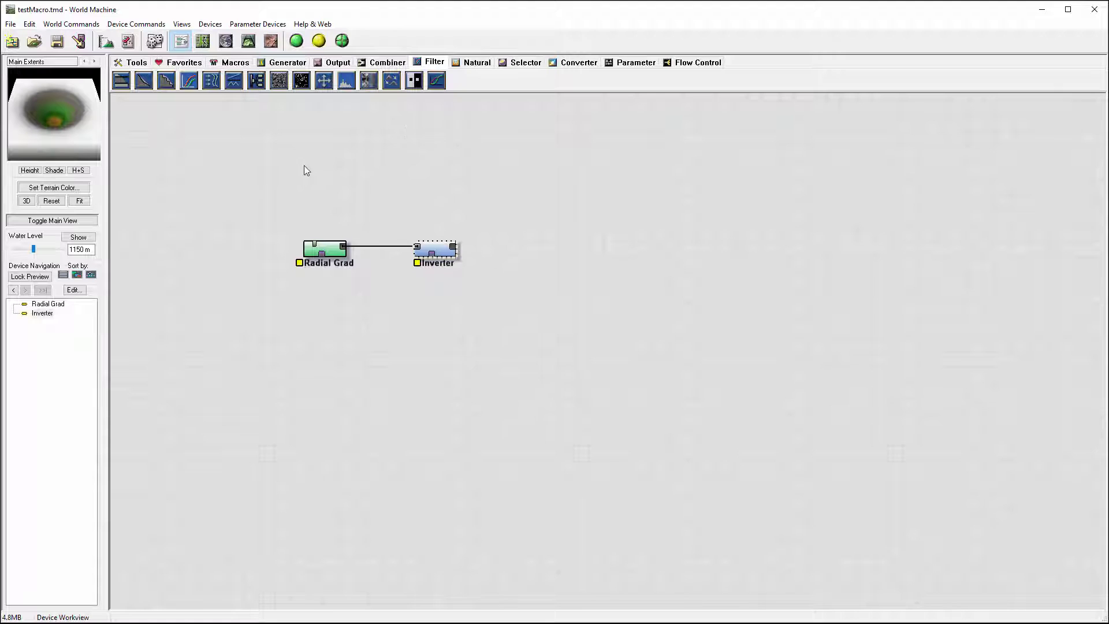
- Add a Curves filter after the Inverter and wire the Inverter into it
left_click(187, 82)
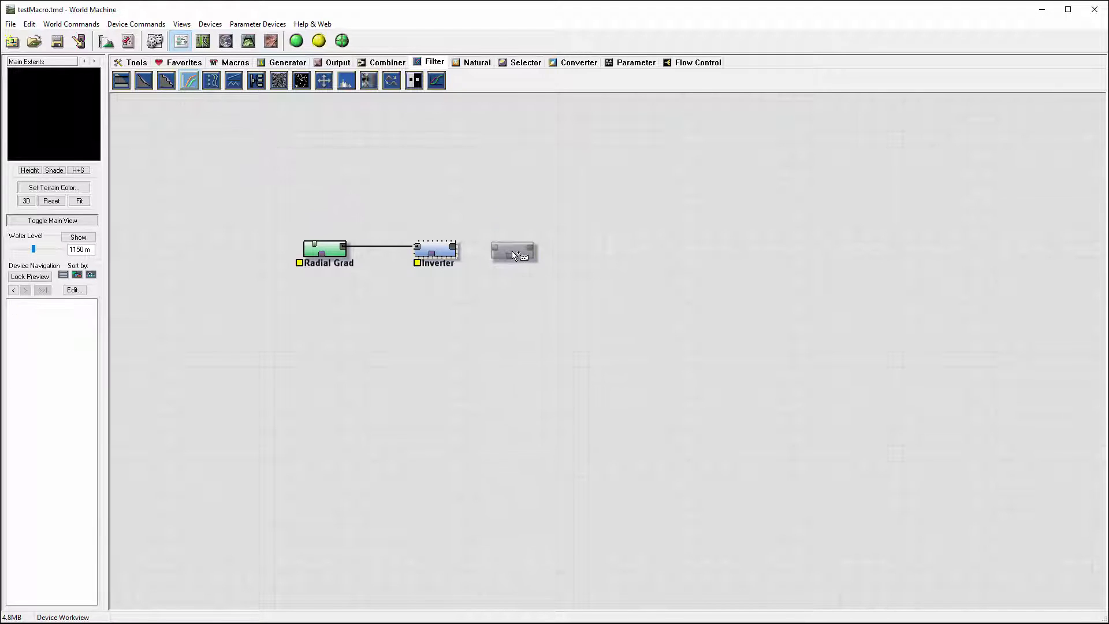
left_click(512, 251)
left_click_drag(453, 247, 499, 249)
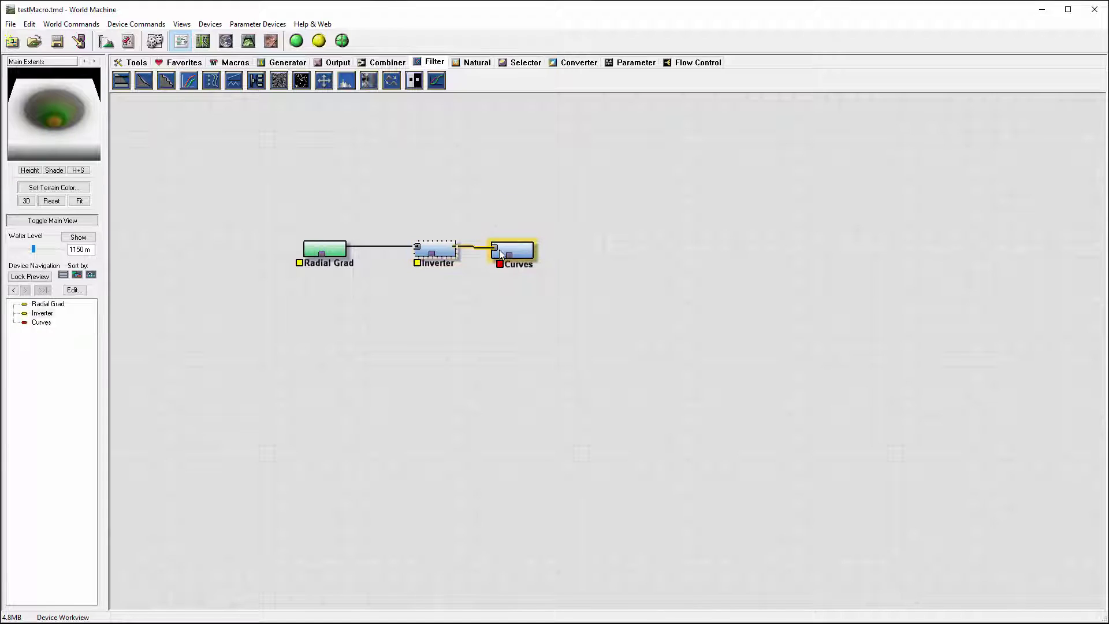
- Freehand-draw a rough rising hump as the Curves height curve and apply it
double_click(500, 251)
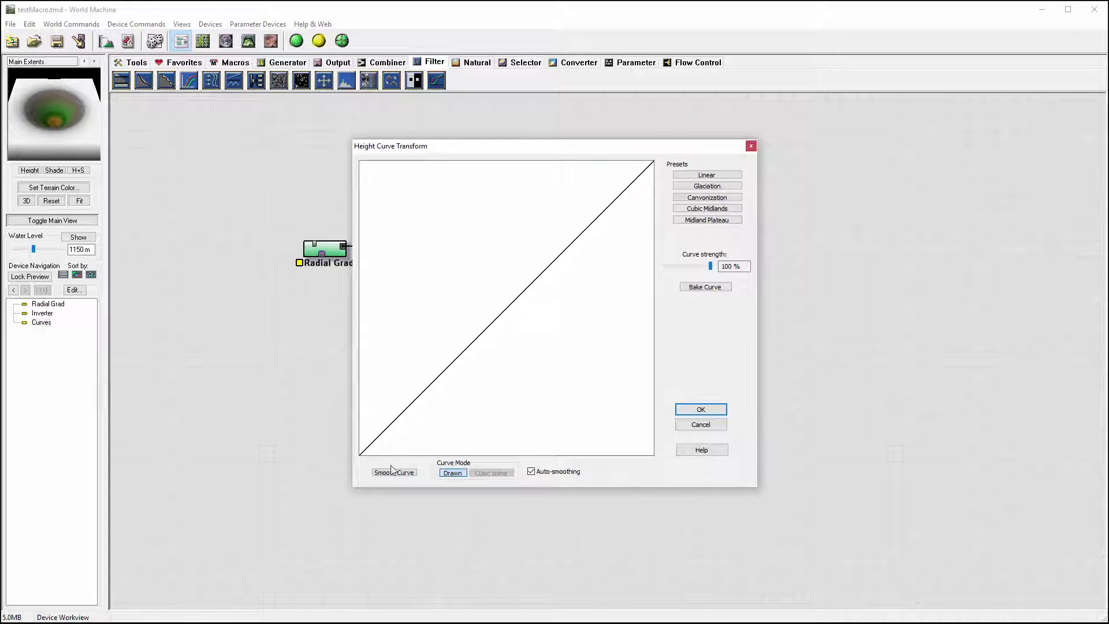
mouse_move(355, 467)
left_mouse_down()
mouse_move(405, 355)
mouse_move(472, 414)
mouse_move(493, 316)
mouse_move(516, 401)
mouse_move(569, 318)
mouse_move(589, 417)
mouse_move(636, 353)
mouse_move(686, 481)
left_mouse_up()
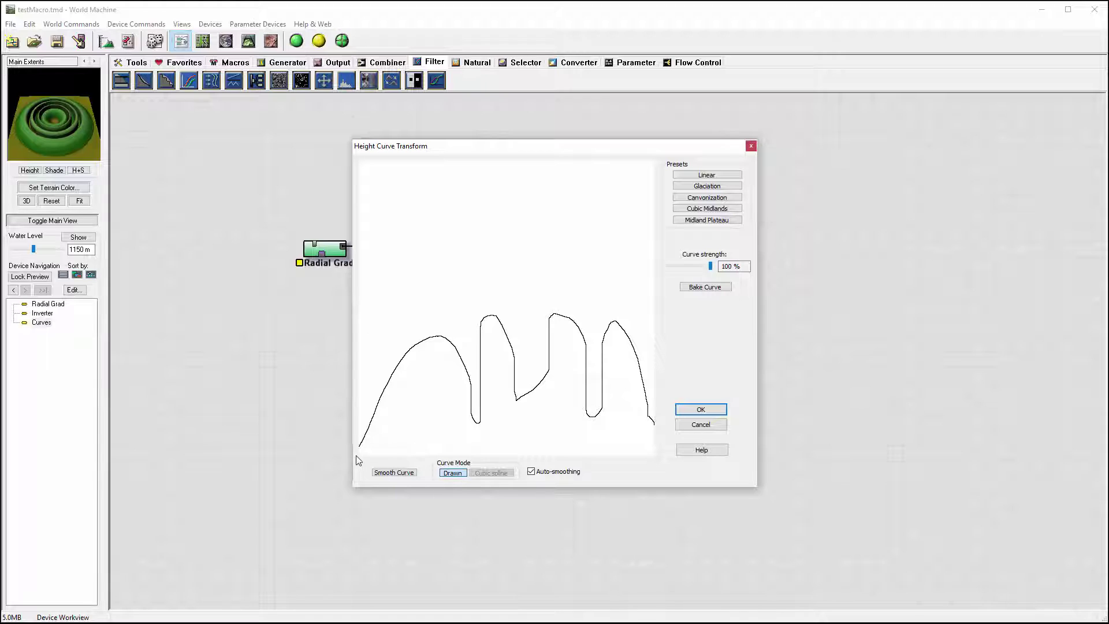
mouse_move(368, 453)
left_mouse_down()
mouse_move(509, 356)
mouse_move(563, 340)
mouse_move(597, 368)
mouse_move(624, 438)
mouse_move(659, 465)
mouse_move(724, 483)
mouse_move(670, 461)
left_mouse_up()
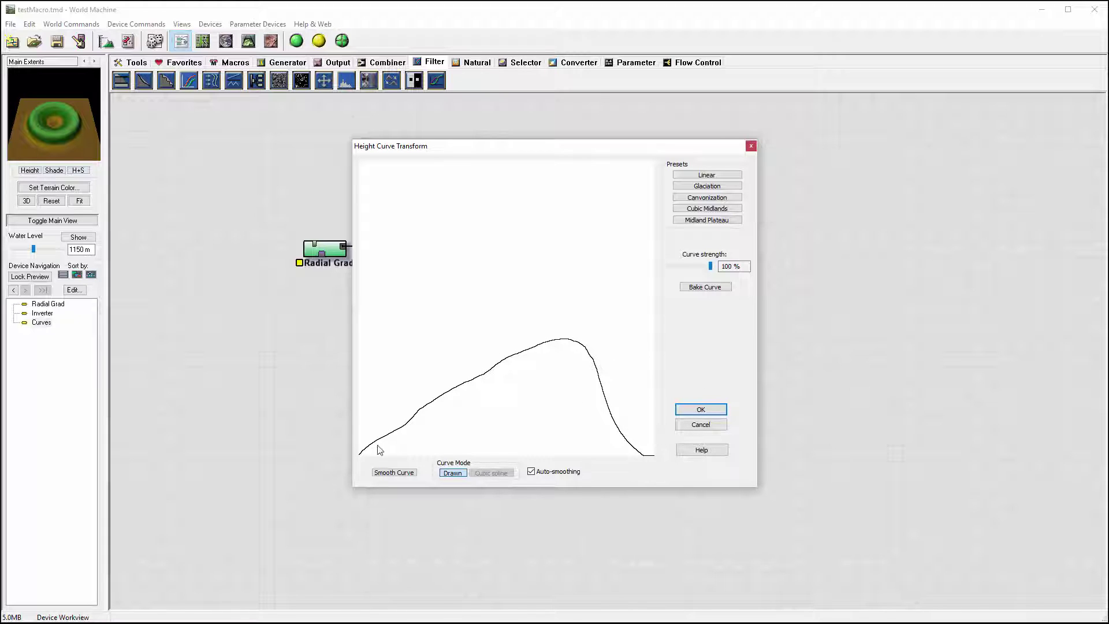
mouse_move(354, 456)
left_mouse_down()
mouse_move(475, 379)
mouse_move(562, 342)
mouse_move(595, 352)
mouse_move(612, 412)
mouse_move(646, 455)
left_mouse_up()
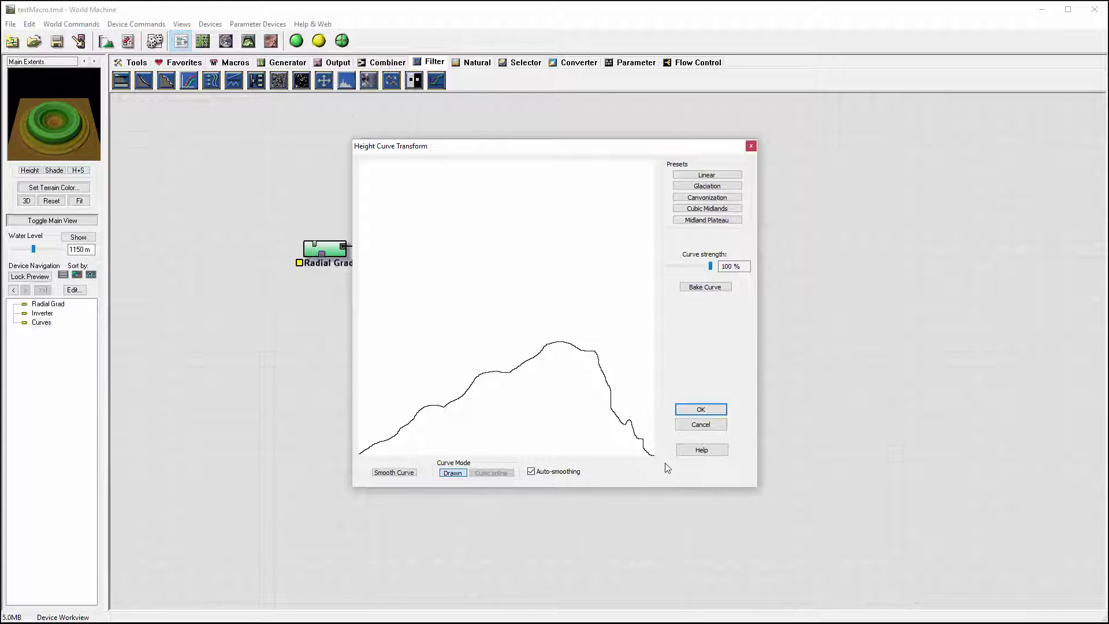
left_click(701, 410)
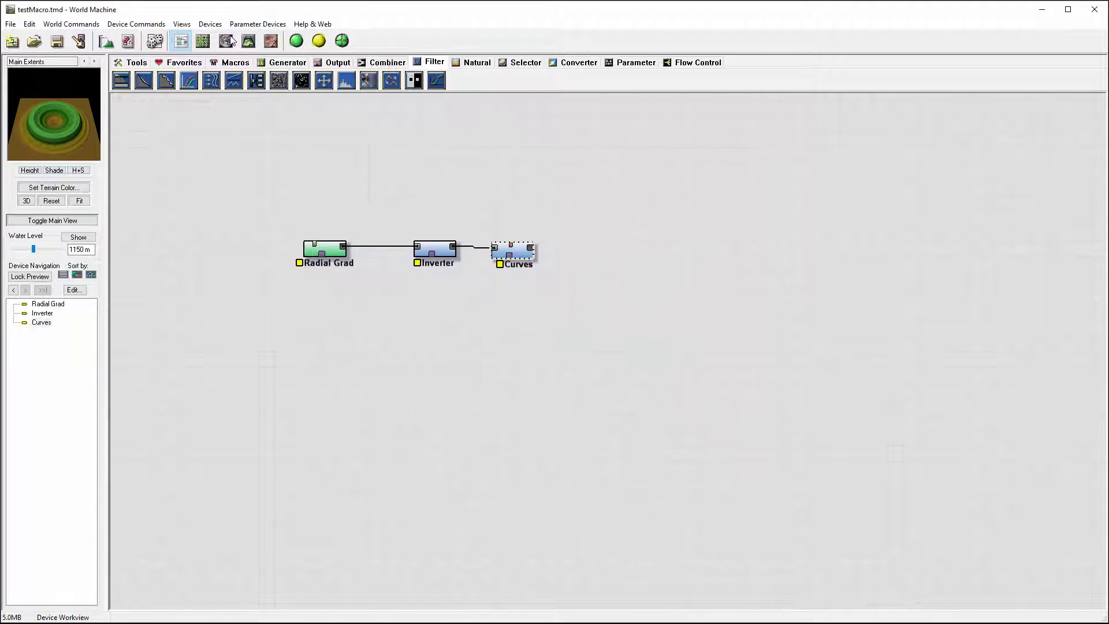
- Build the terrain in 3D View, orbit down onto the ringed crater, then return to the graph
left_click(254, 43)
left_click(296, 40)
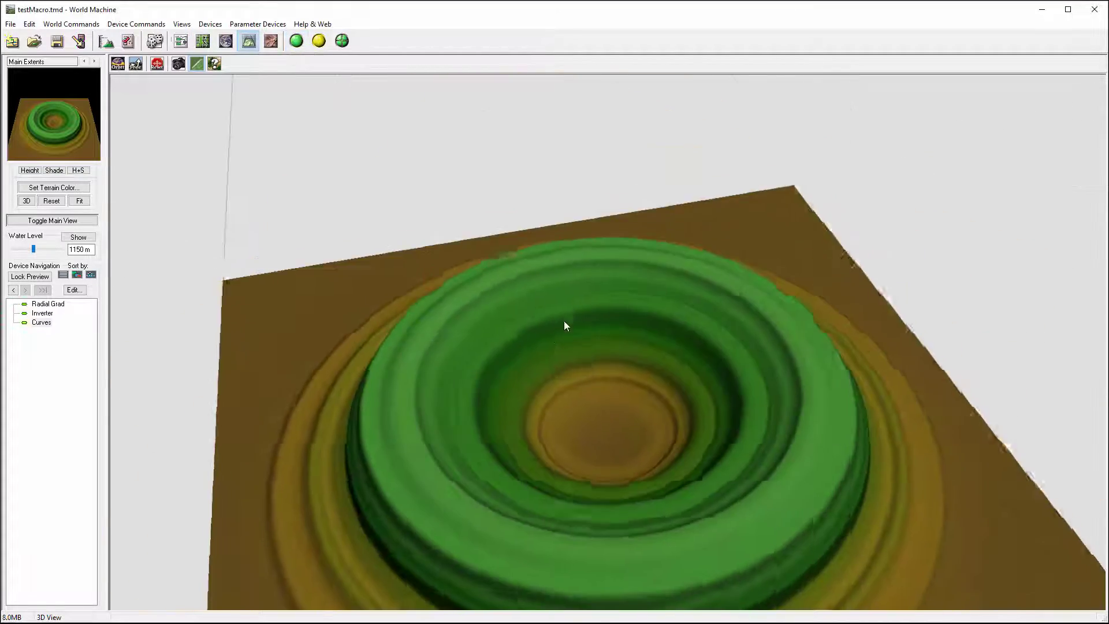
left_click_drag(565, 327, 247, 82)
left_click(181, 41)
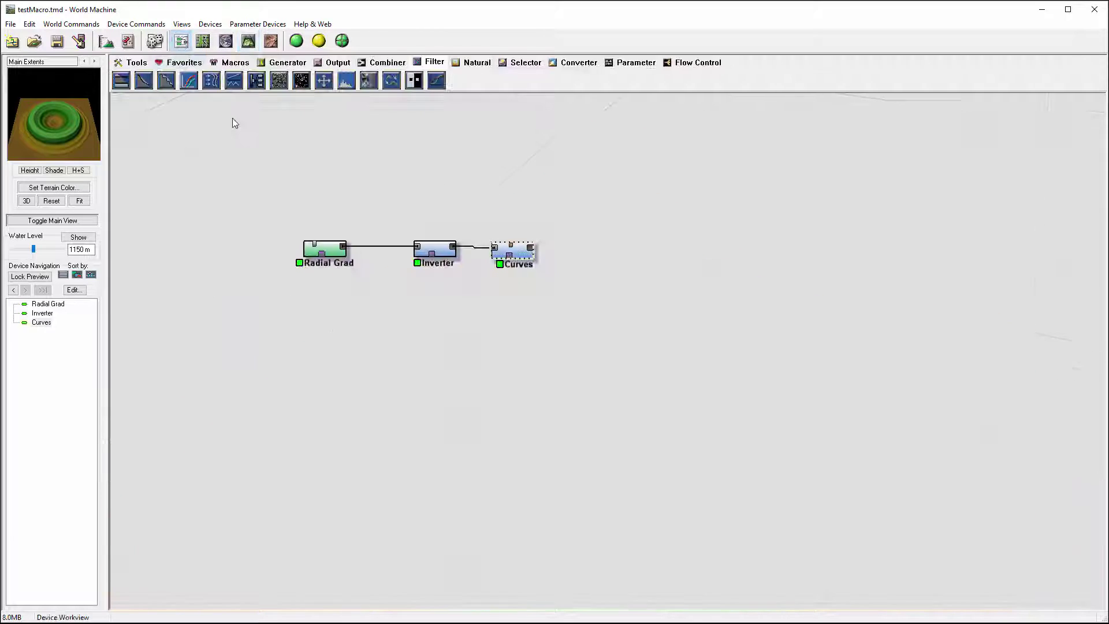
- Set the Radial Grad radius to about 5.357 km and select the Curves node
double_click(335, 252)
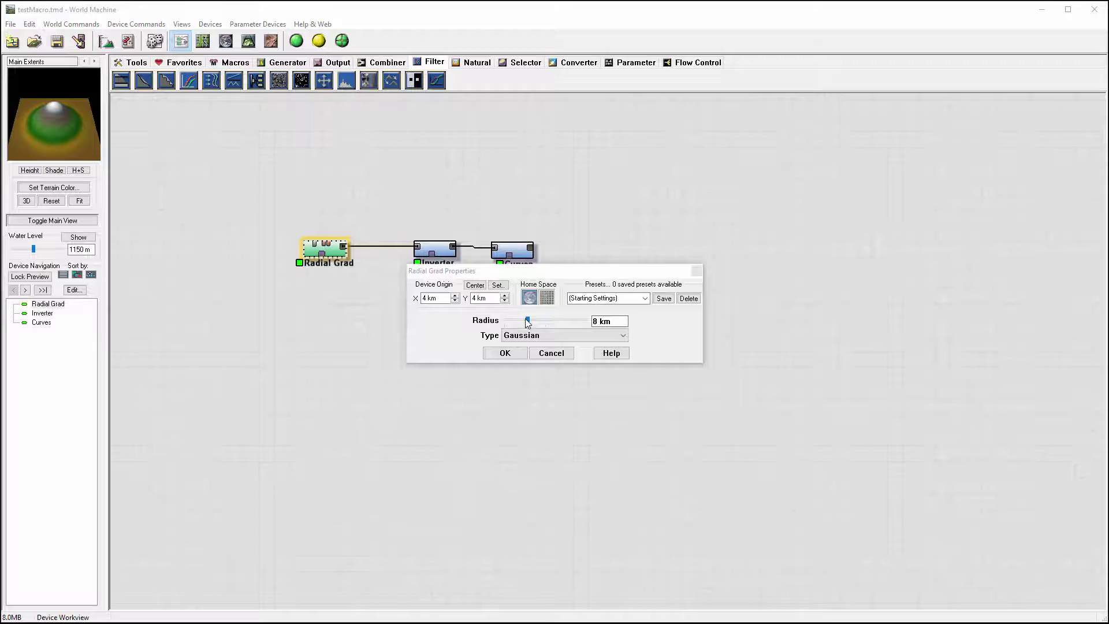
left_click_drag(526, 318, 523, 319)
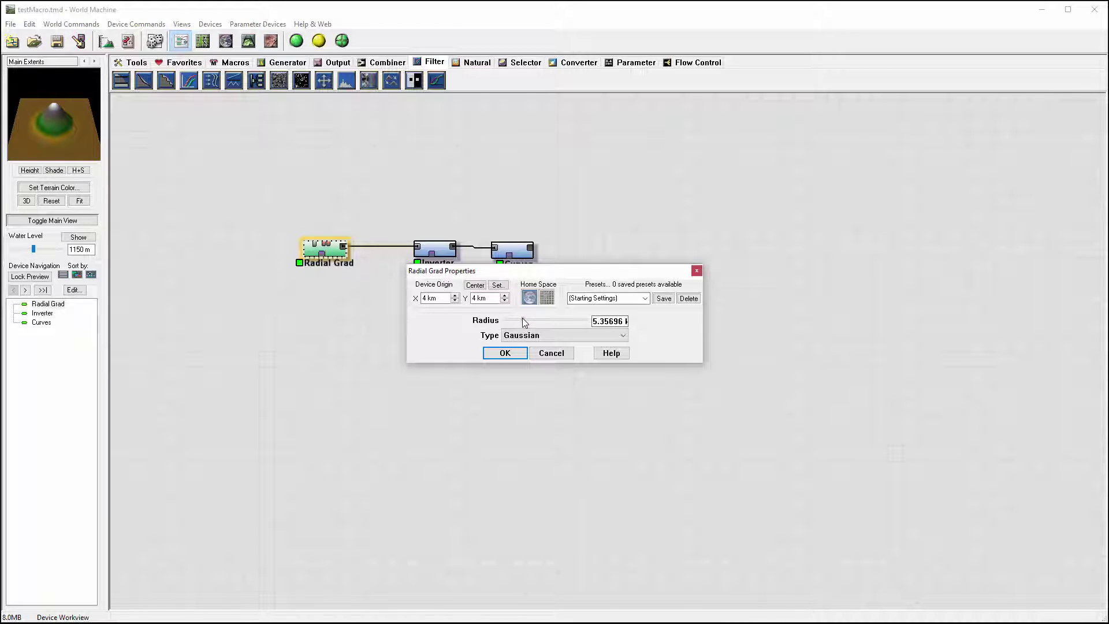
left_click(505, 352)
left_click(511, 248)
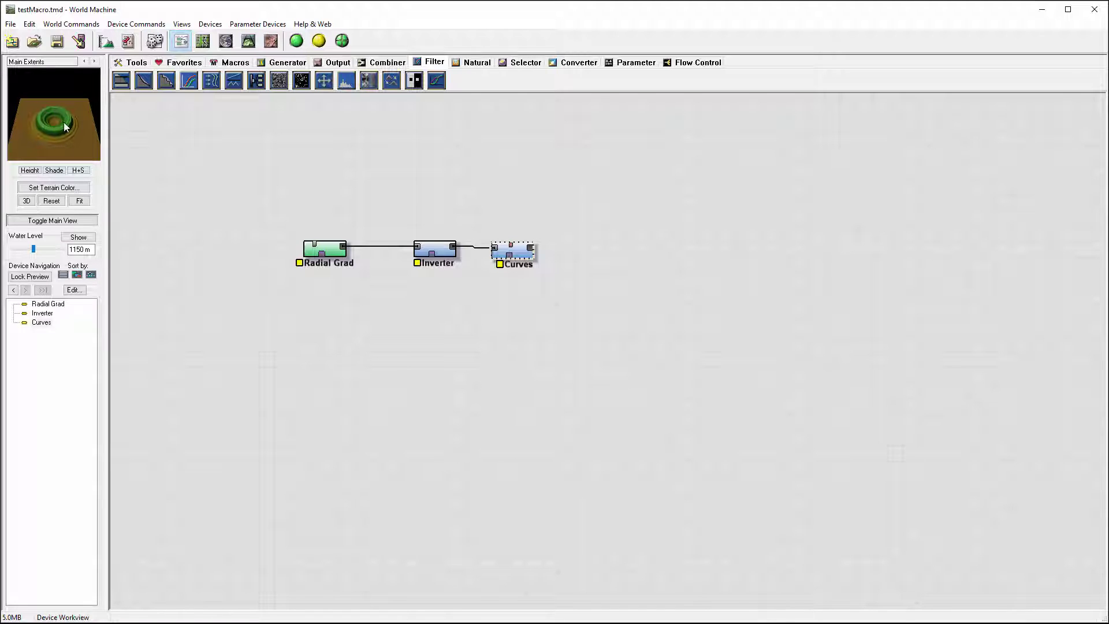
- Inspect the Curves crater ring from a low angle in the 3D view
double_click(519, 254)
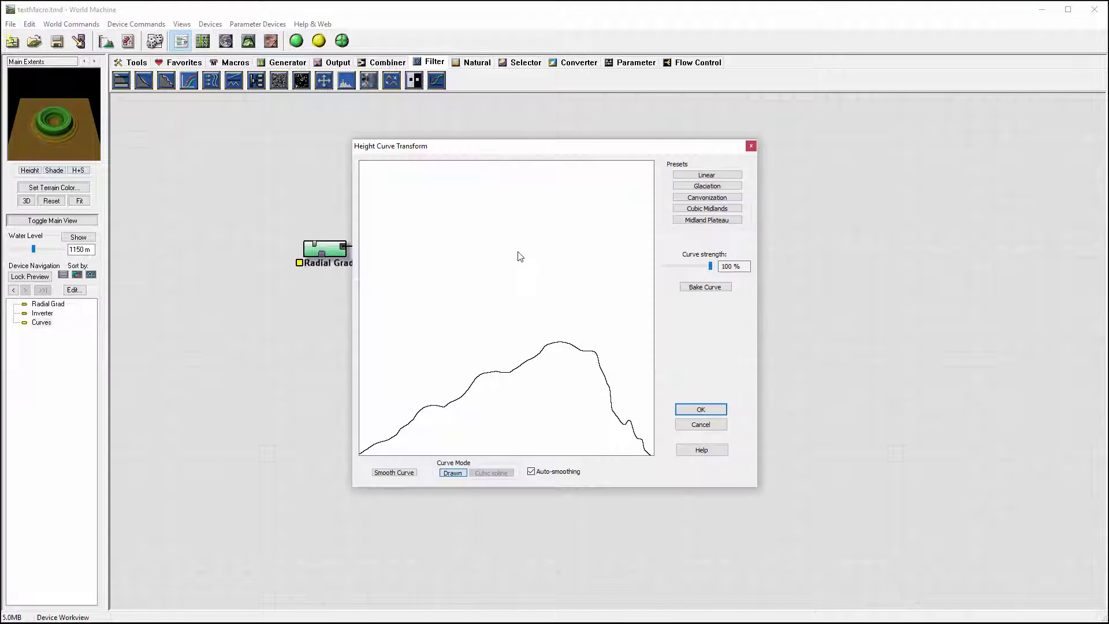
left_click(749, 147)
left_click(248, 41)
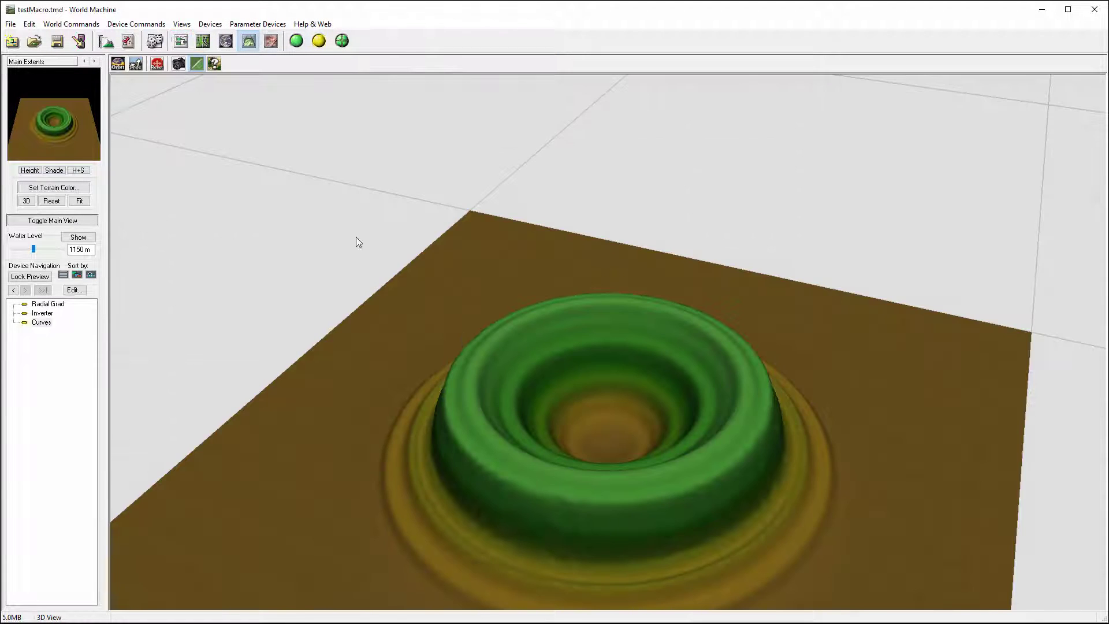
left_click_drag(356, 241, 428, 438)
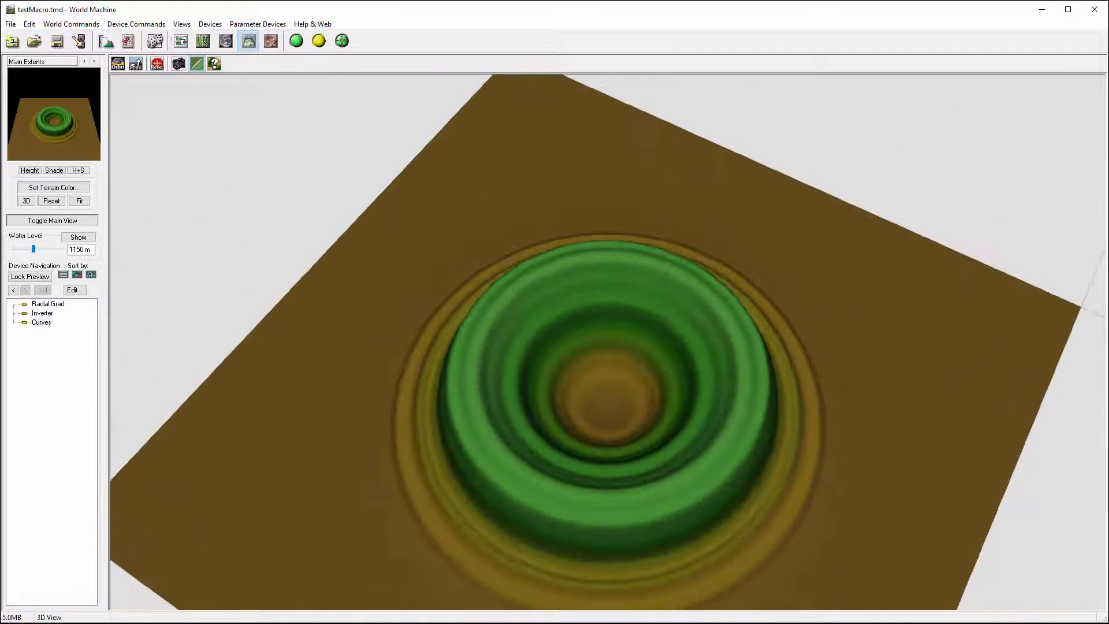
left_click_drag(523, 361, 404, 173)
left_click(181, 40)
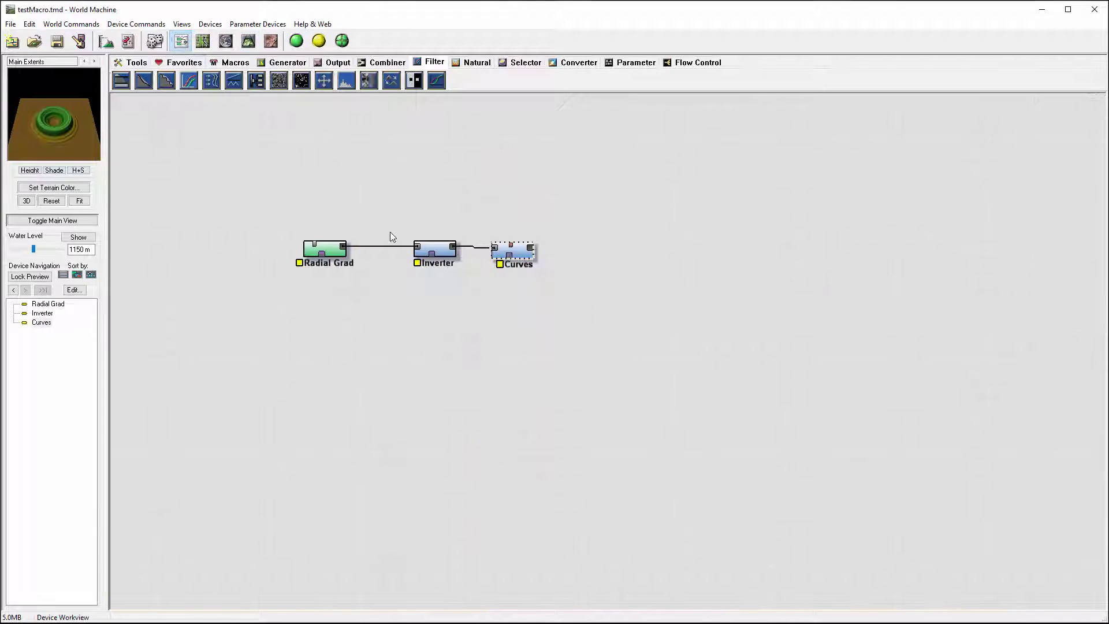
- Rearrange Radial Grad, Inverter and Curves into a tighter row up-left
left_click_drag(320, 244, 296, 214)
left_click_drag(438, 248, 398, 220)
left_click_drag(521, 248, 504, 226)
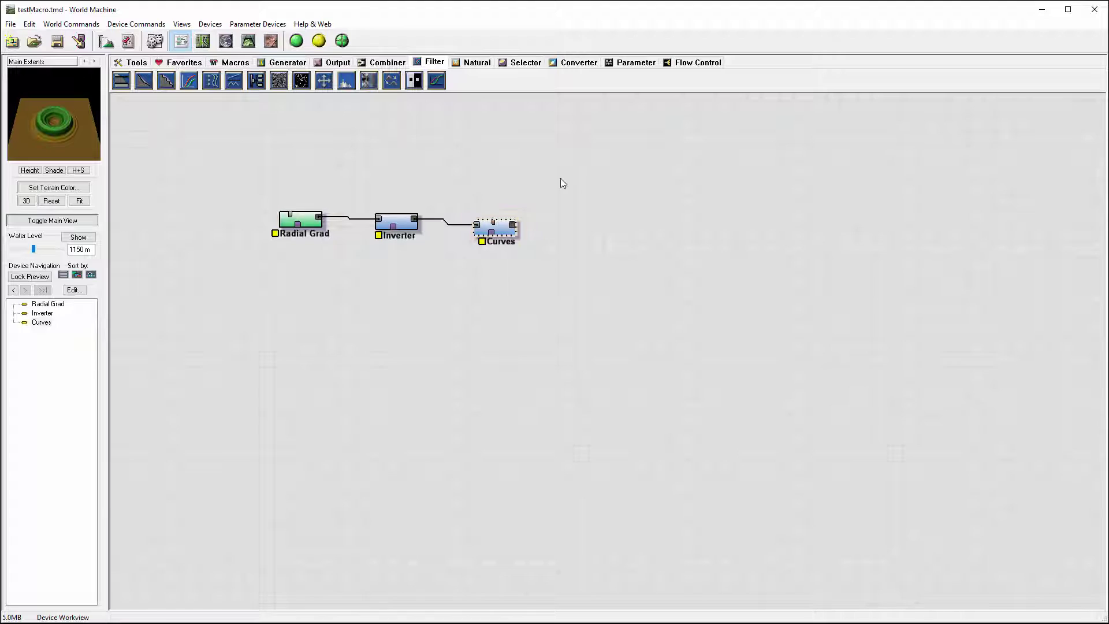
- Place an Advanced Perlin right of Curves and wire Curves into its Mask Input
left_click(282, 62)
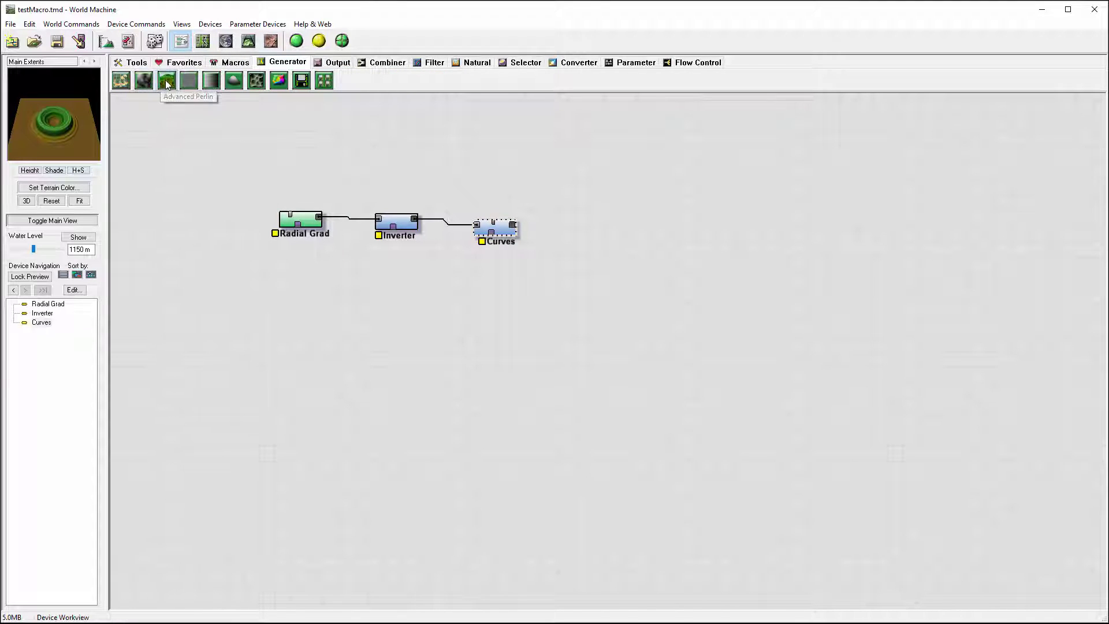
left_click(167, 82)
left_click(619, 237)
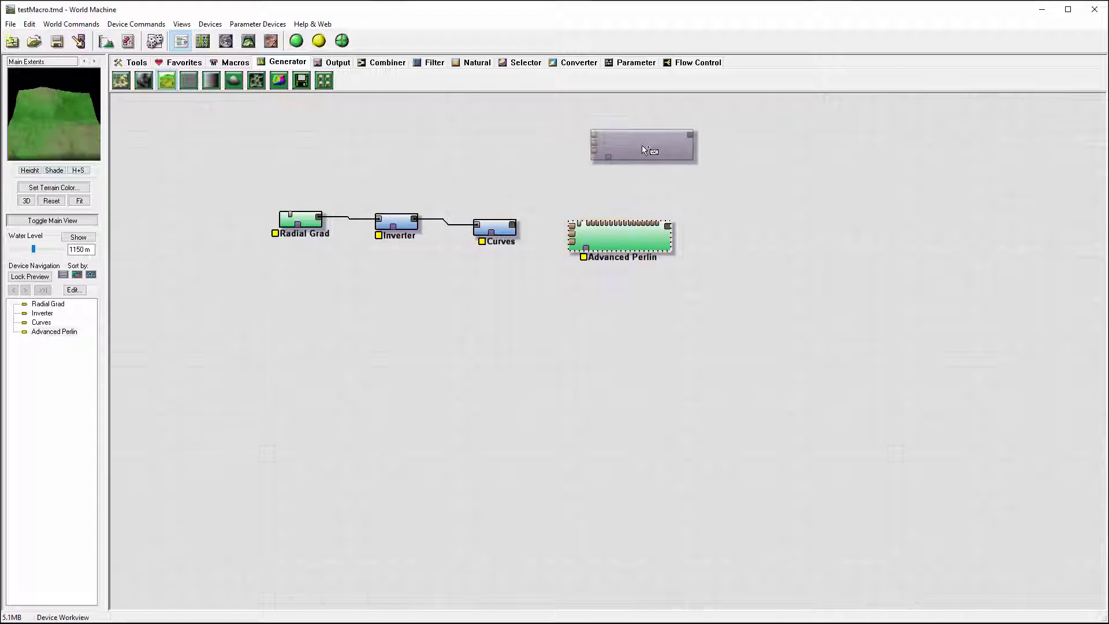
left_click(496, 228)
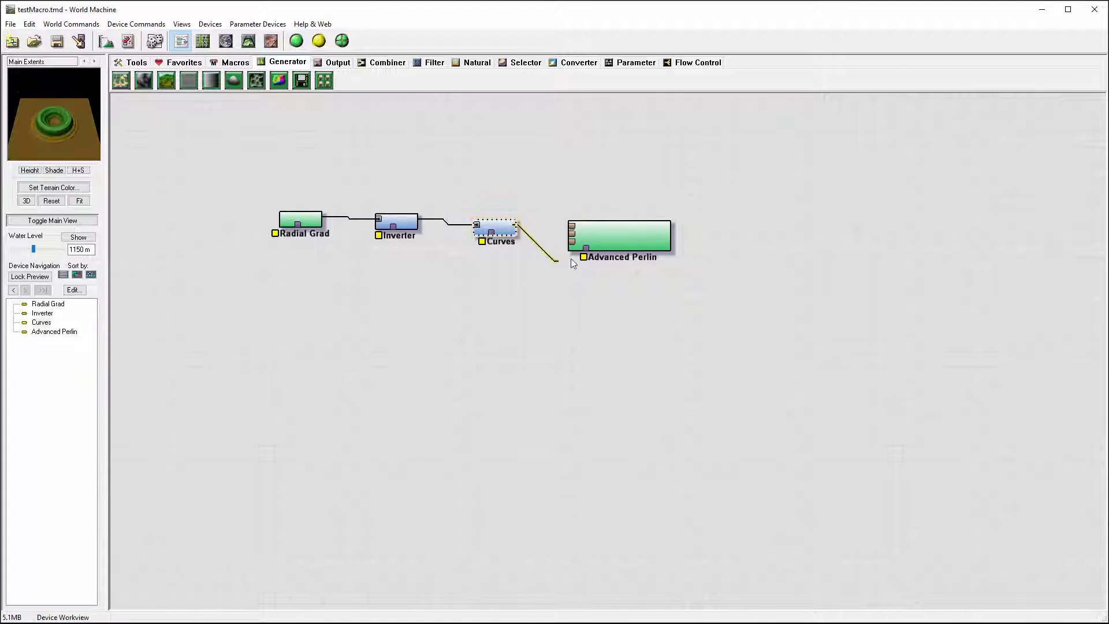
left_click_drag(570, 263, 572, 201)
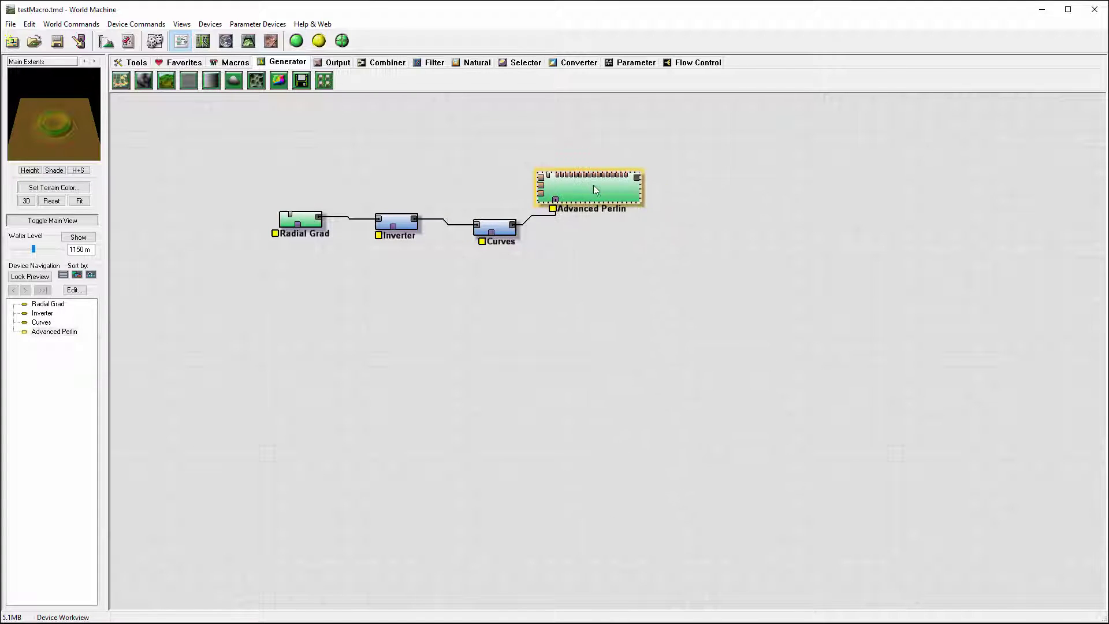
- Build and orbit the noise-covered crater in 3D, then return to the graph
left_click(249, 40)
left_click_drag(391, 346, 521, 176)
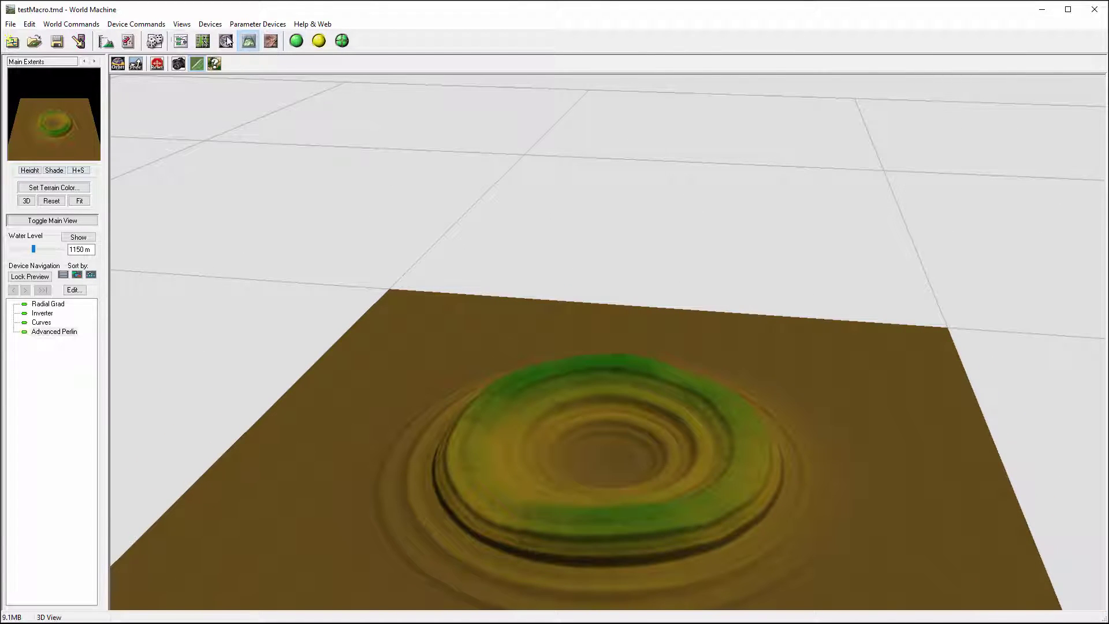
left_click(181, 40)
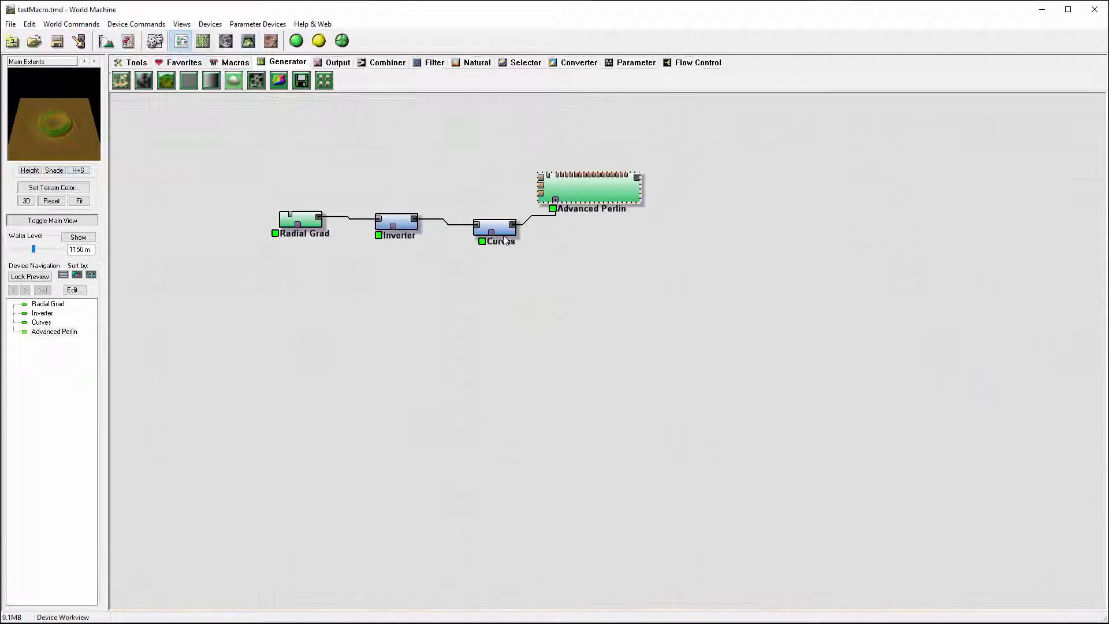
- Set Advanced Perlin feature scale to Hills (1.09 km) and elevation center to about 902
double_click(599, 192)
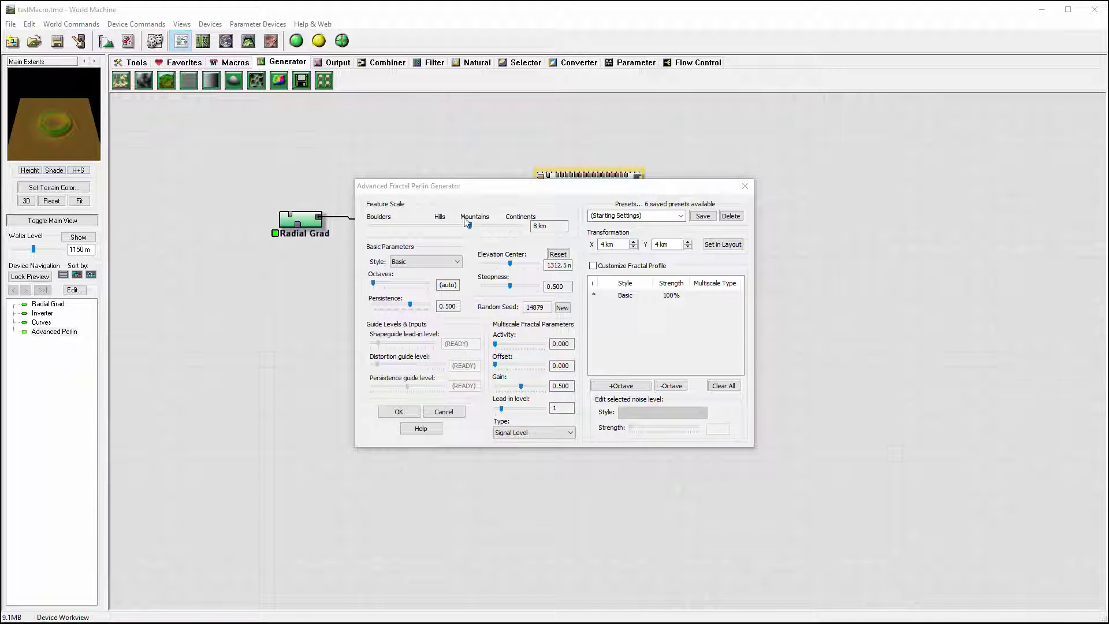
left_click_drag(469, 226, 438, 228)
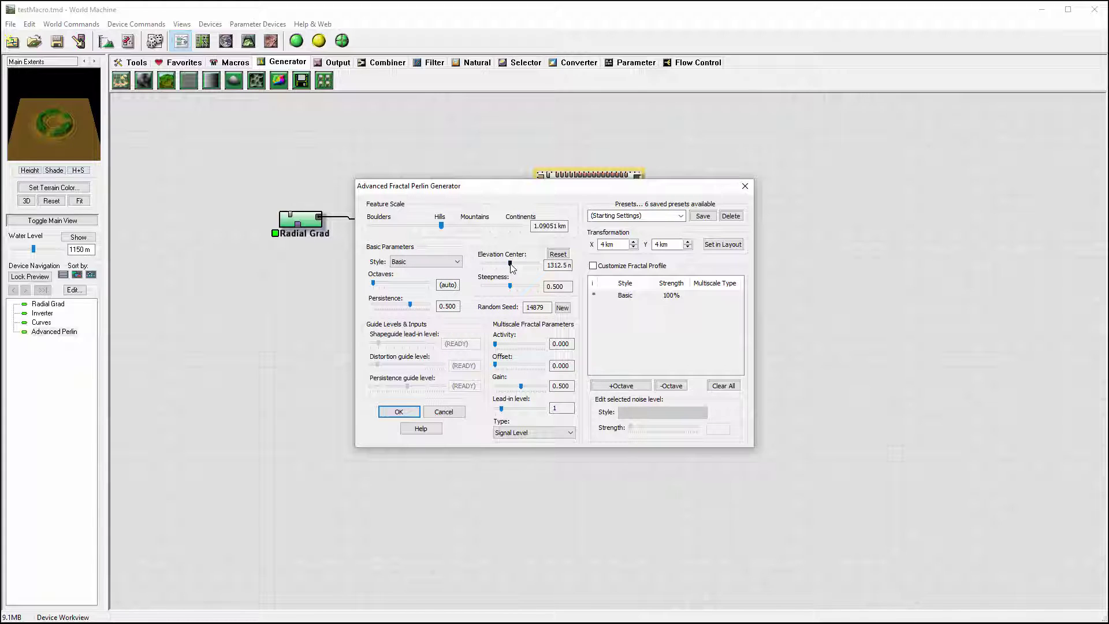
left_click_drag(512, 267, 516, 262)
left_click(407, 412)
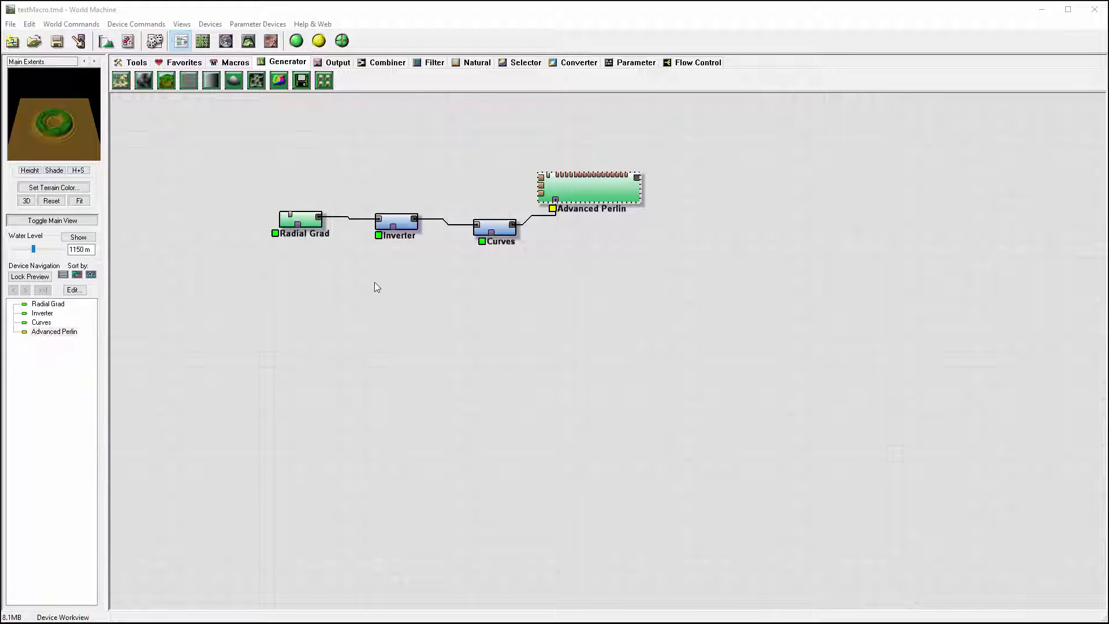
- Place a Voronoi below Radial Grad and reduce its scale from 8 km to about 1.25 km
left_click(261, 83)
left_click(372, 325)
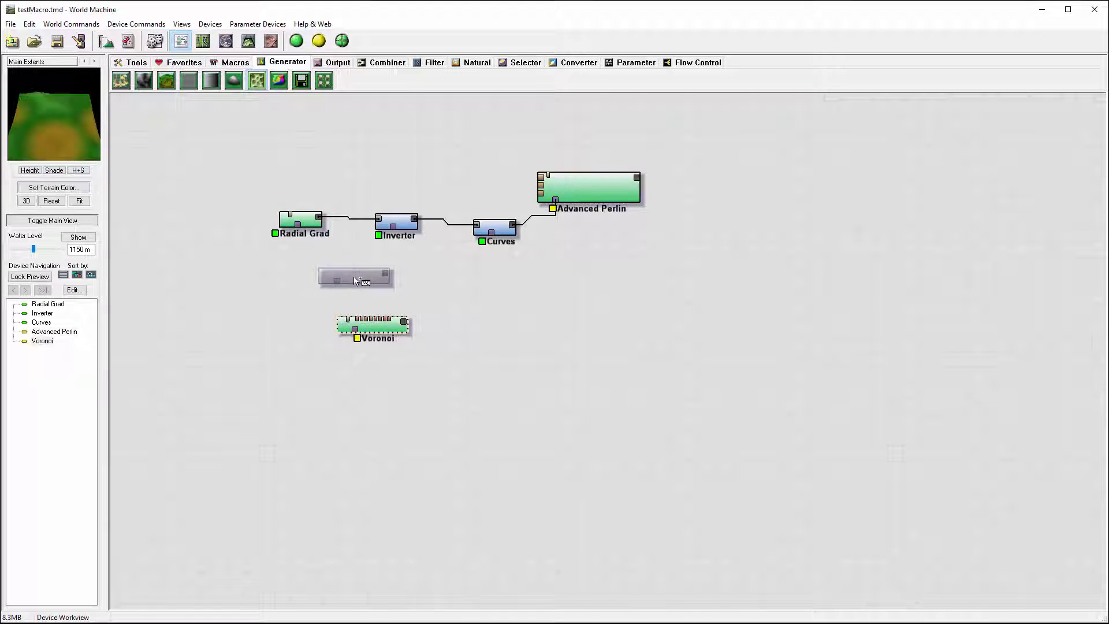
double_click(373, 324)
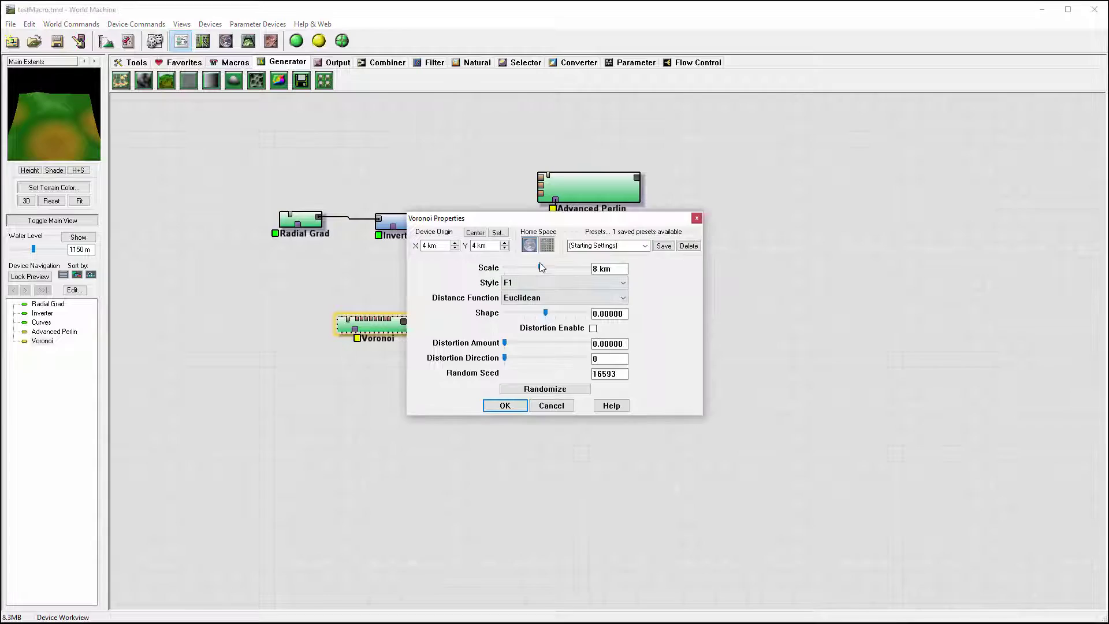
left_click_drag(539, 265, 519, 266)
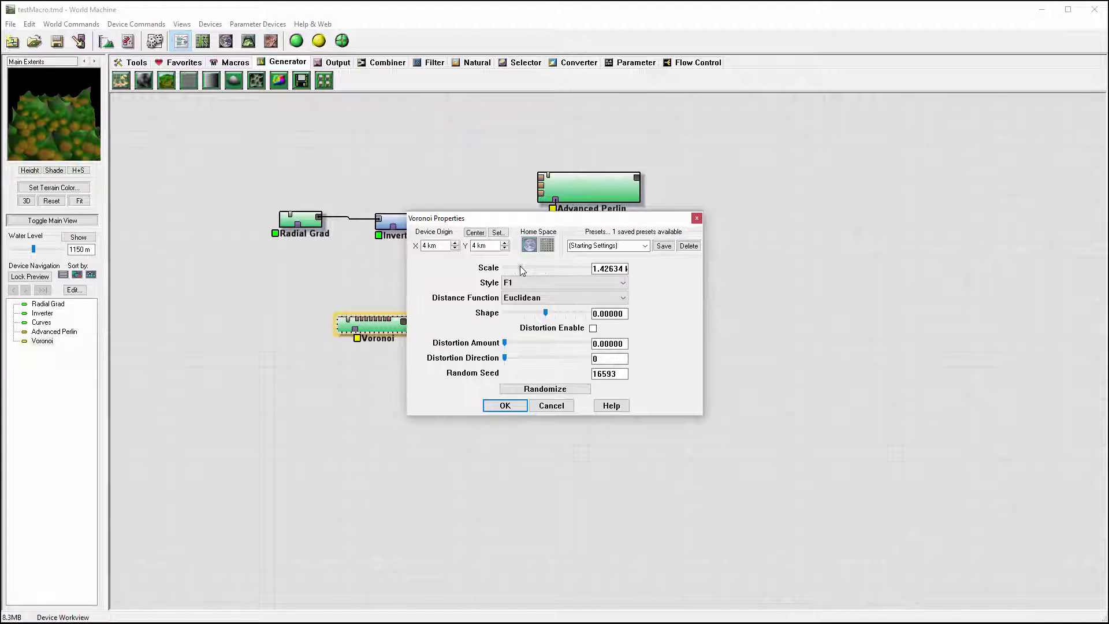
left_click(503, 412)
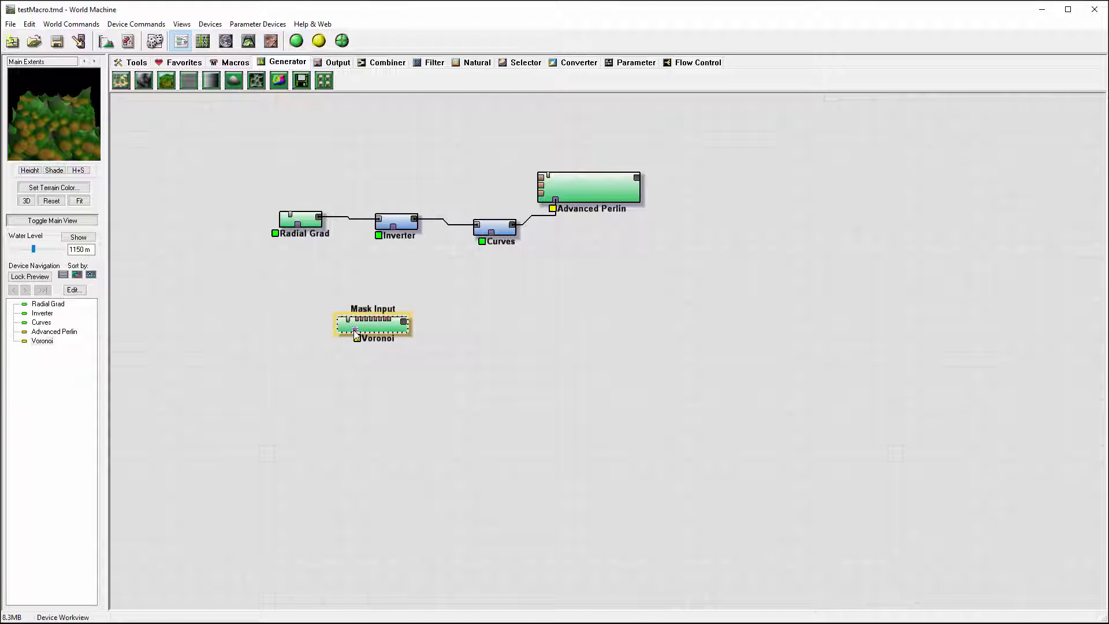
- Wire Radial Grad into the Voronoi through a newly inserted Inverter
left_click(320, 219)
left_click_drag(319, 220, 415, 324)
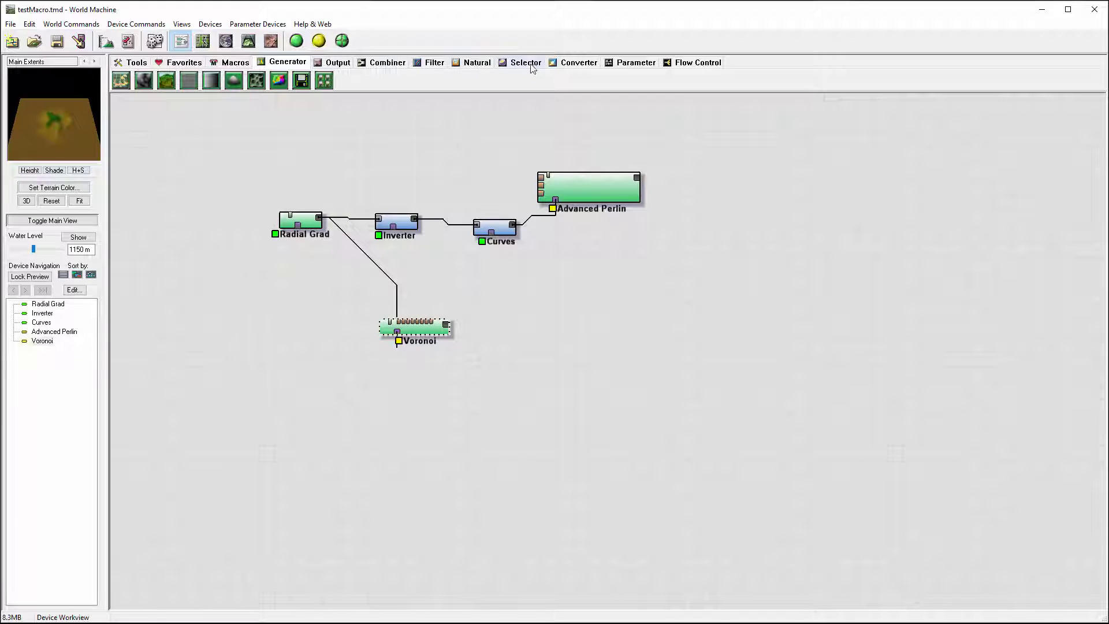
left_click(433, 62)
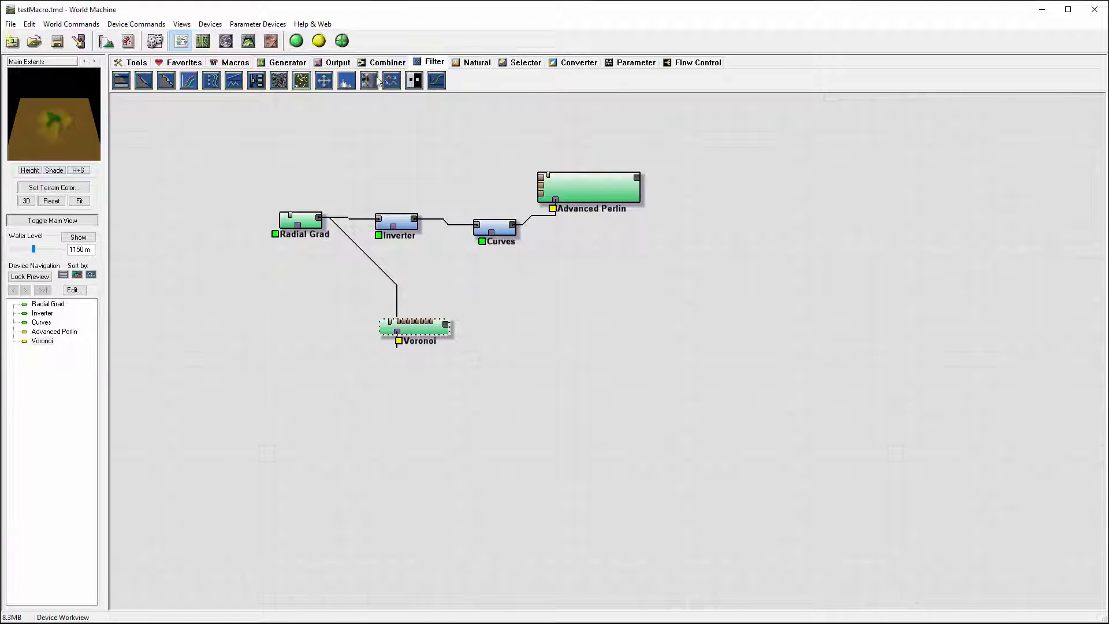
left_click_drag(414, 81, 316, 301)
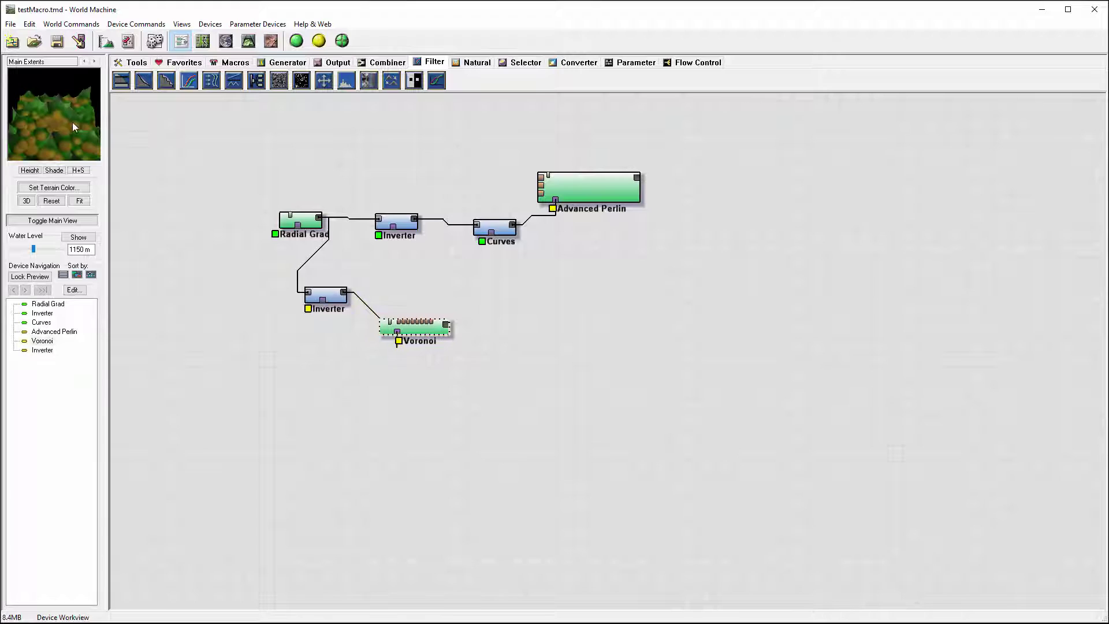
- Move Radial Grad up-left and preview the mottled Voronoi terrain
left_click(494, 227)
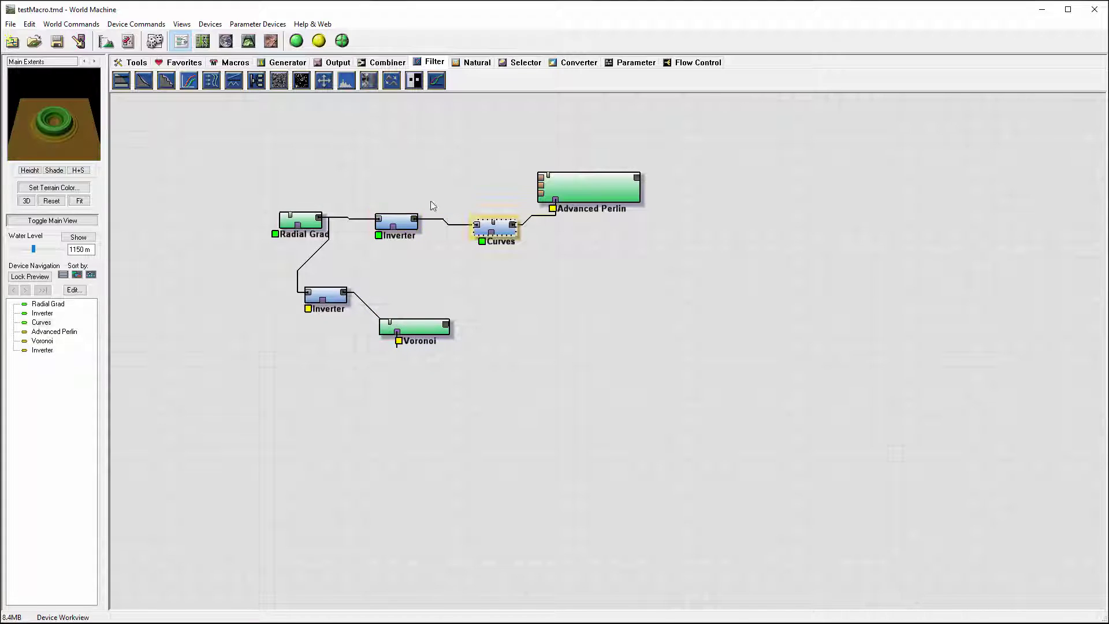
left_click(404, 326)
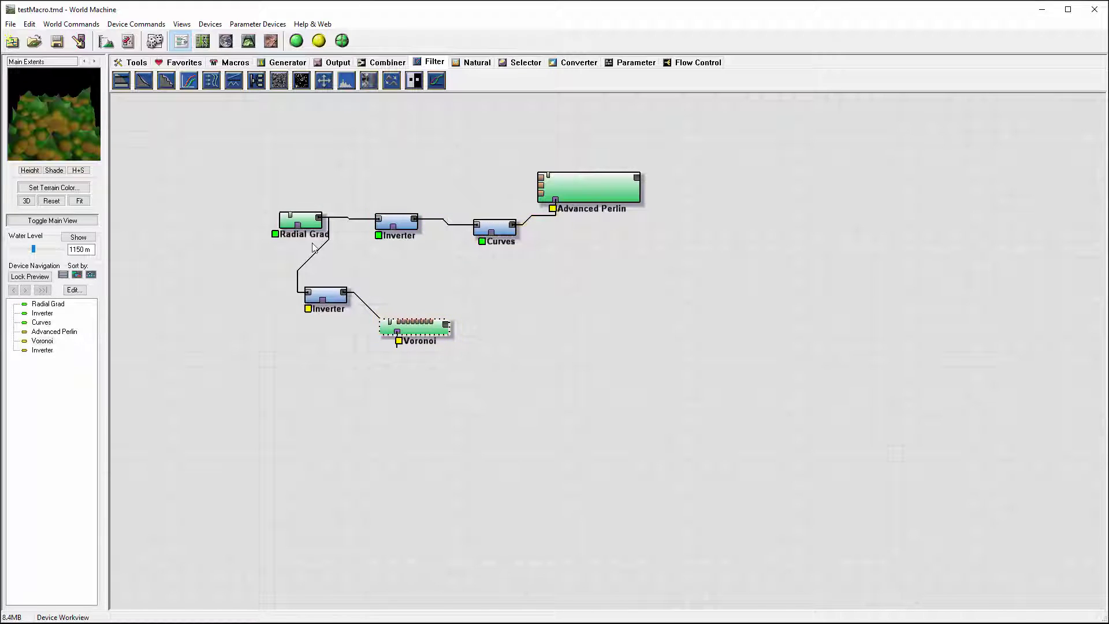
left_click_drag(290, 223, 241, 214)
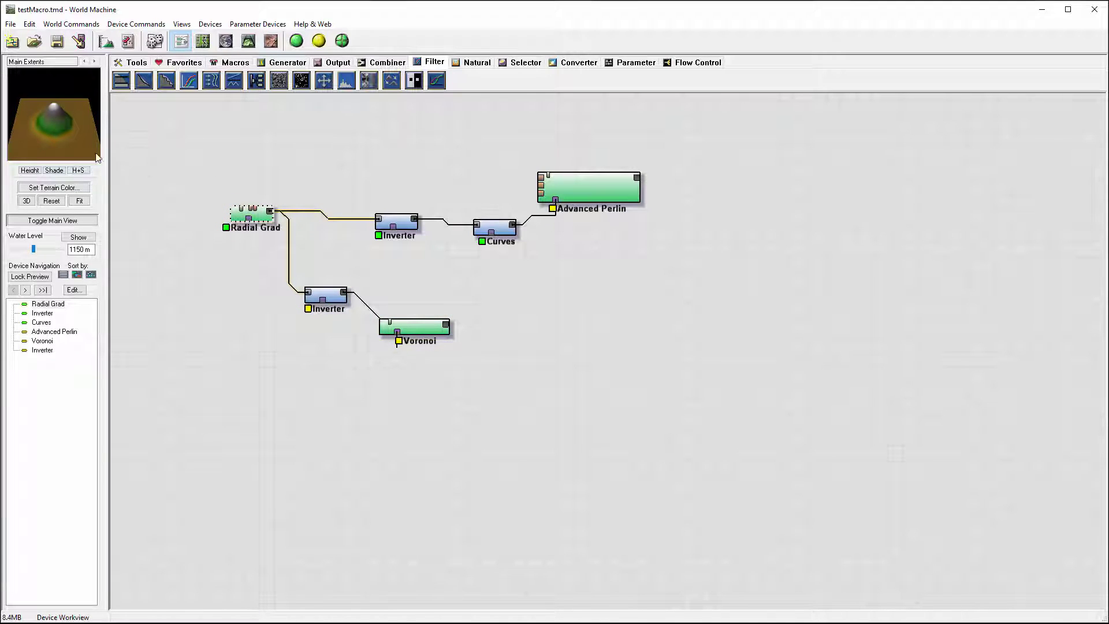
left_click(409, 329)
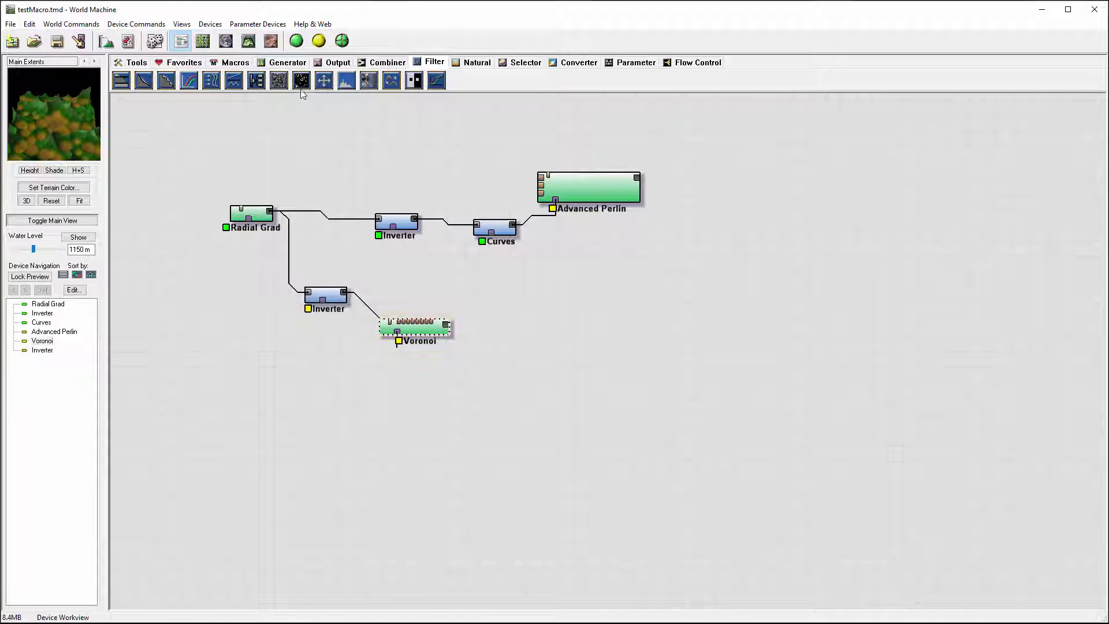
left_click(282, 63)
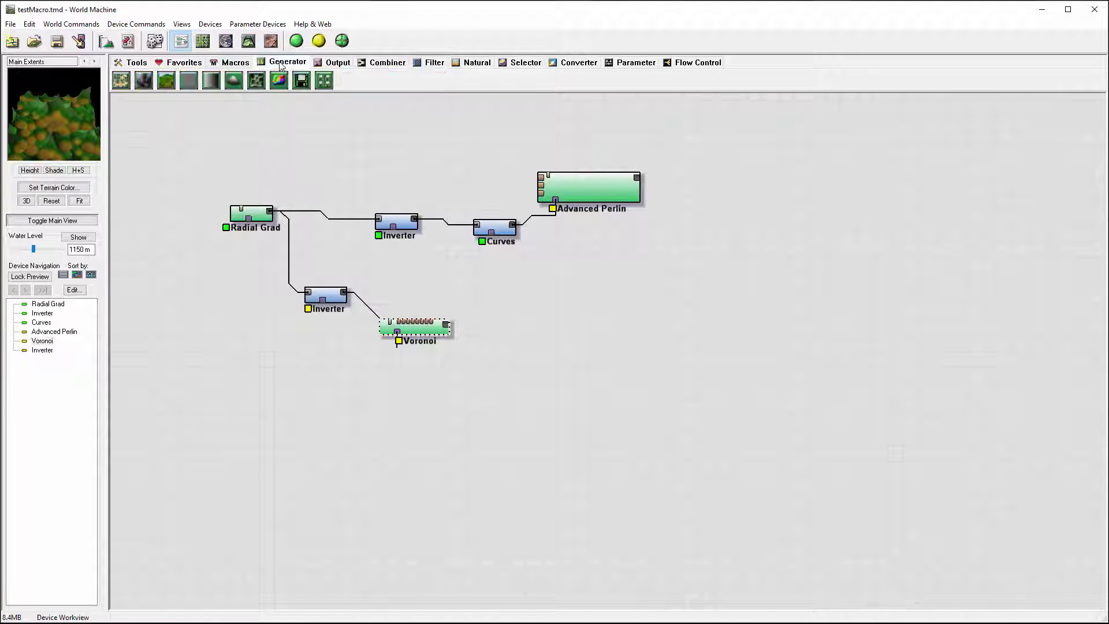
- Add a second Voronoi set to F4 - F1, ~1.83 km scale, shape -0.375, distortion 0.156 at 143
left_click_drag(256, 81, 450, 360)
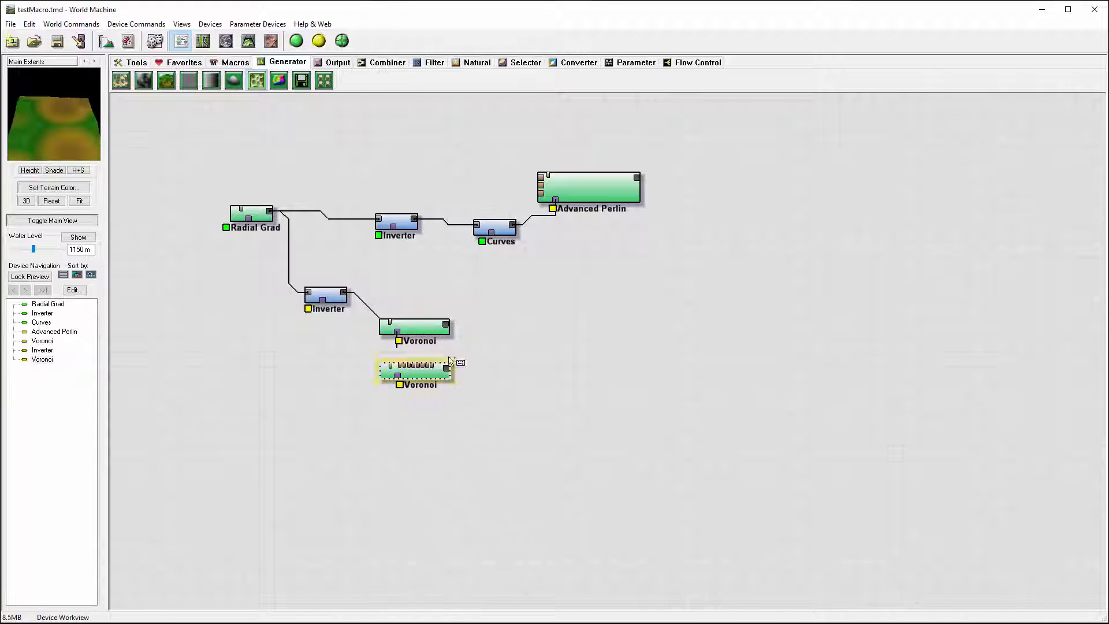
double_click(440, 371)
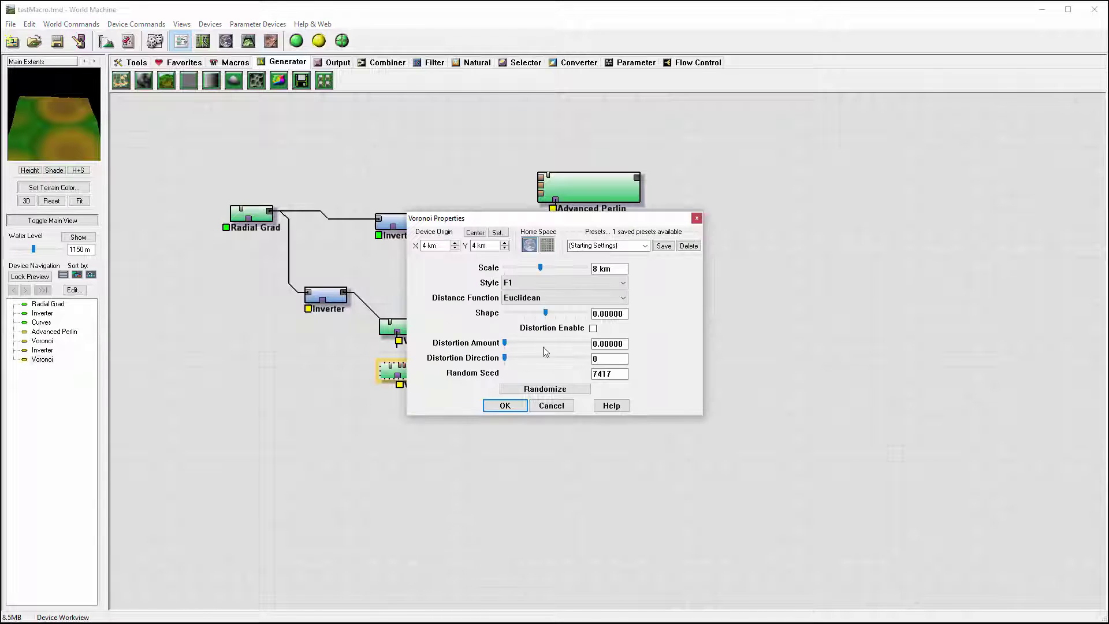
left_click(572, 283)
left_click(556, 382)
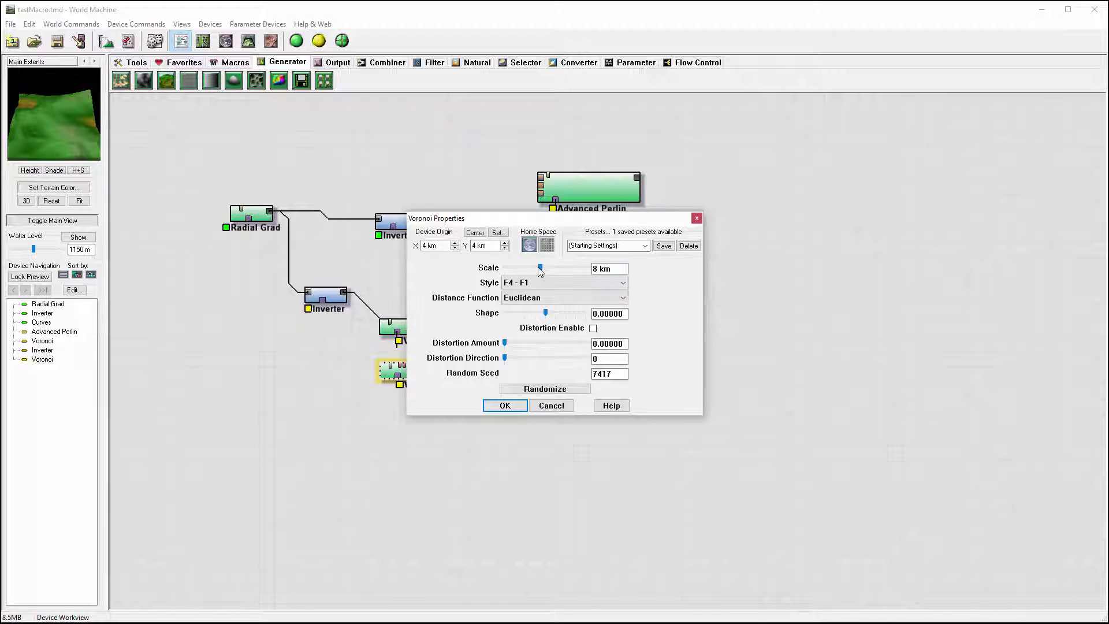
left_click_drag(540, 268, 523, 269)
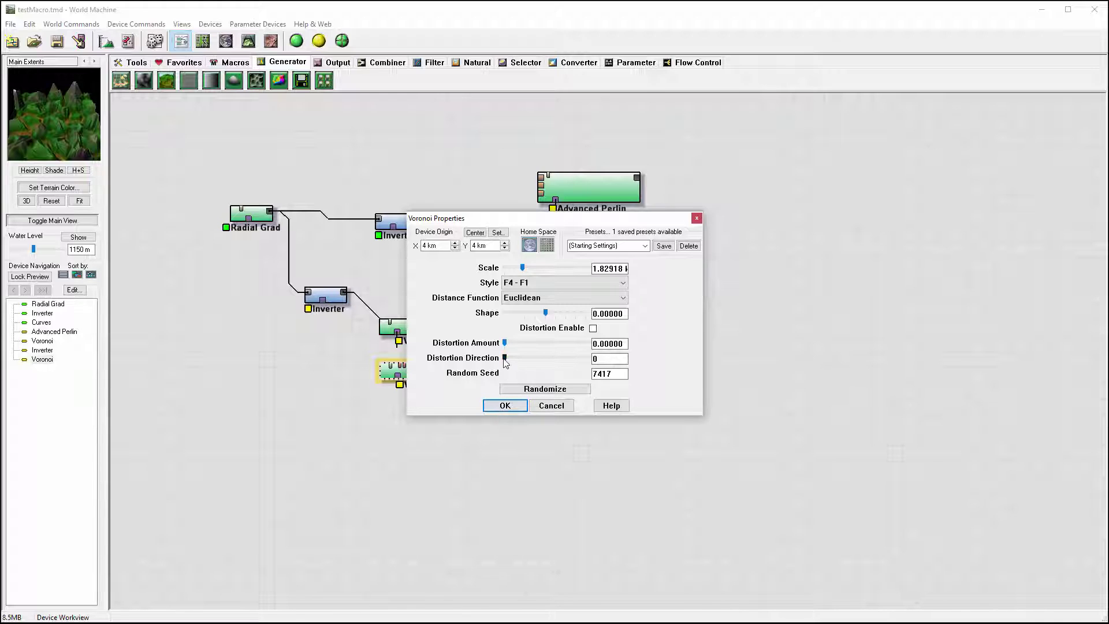
left_click_drag(505, 358, 538, 313)
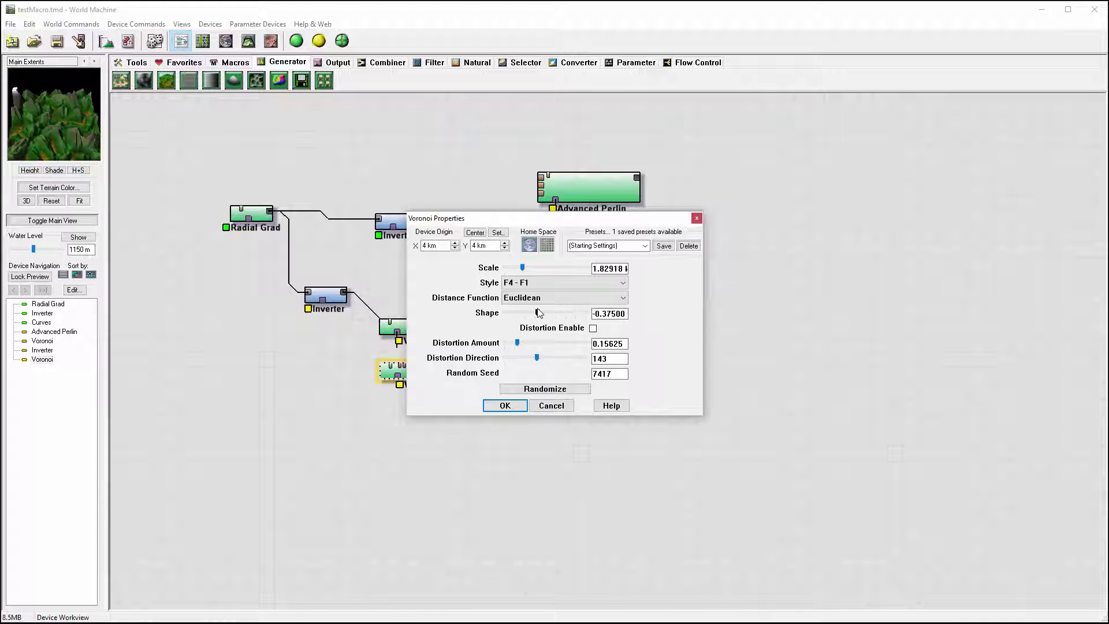
left_click(503, 406)
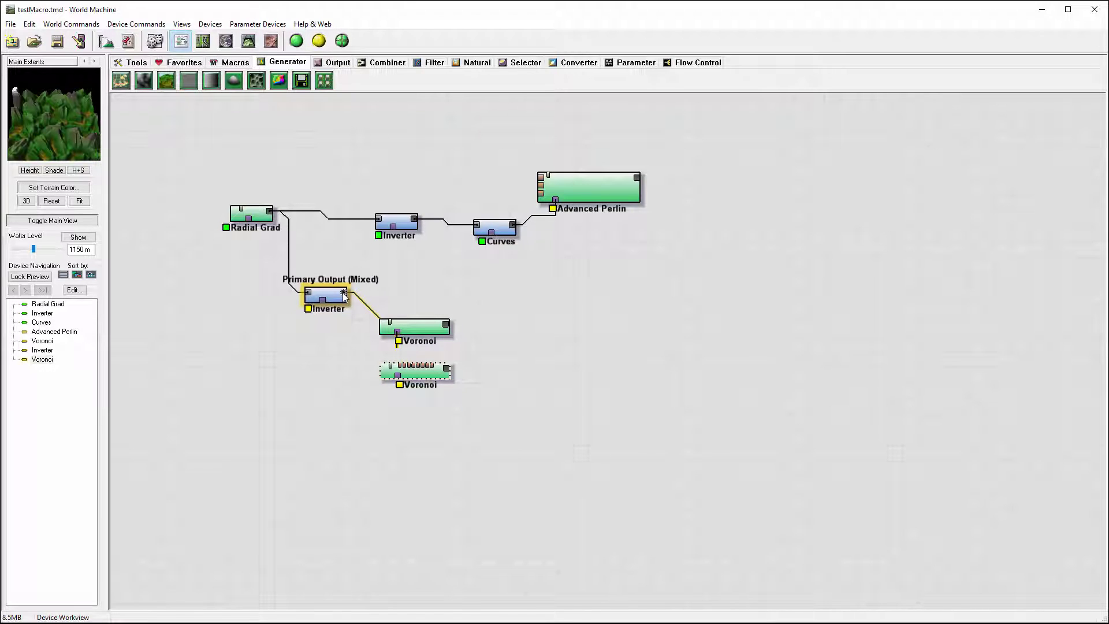
- Wire the inverted gradient into the lower Voronoi's Mask Input and preview both Voronois
left_click_drag(343, 293, 400, 384)
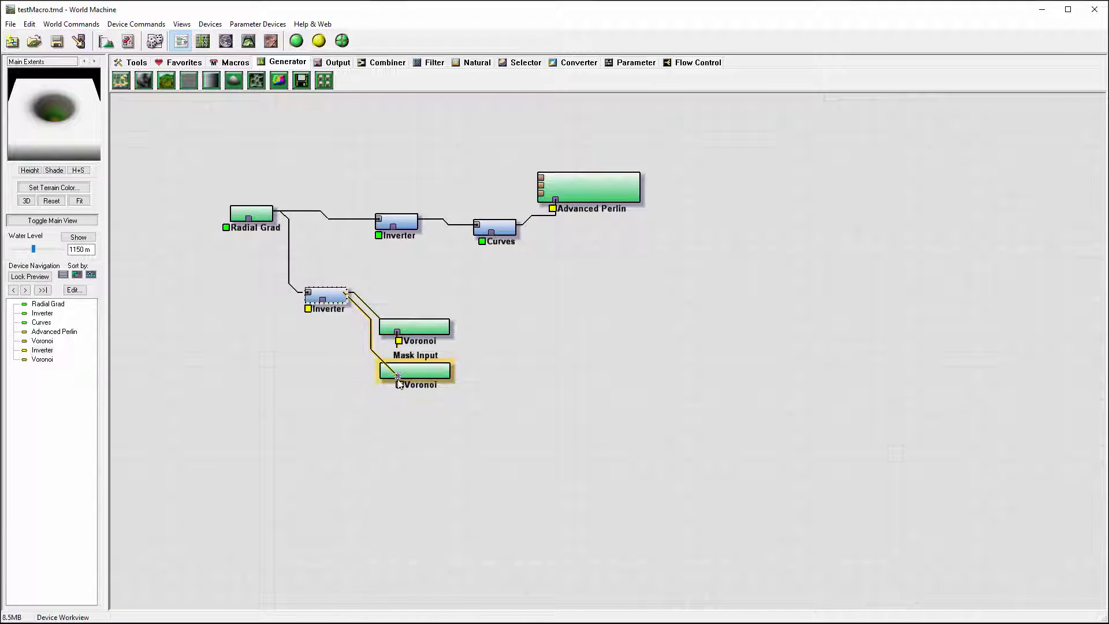
left_click(425, 370)
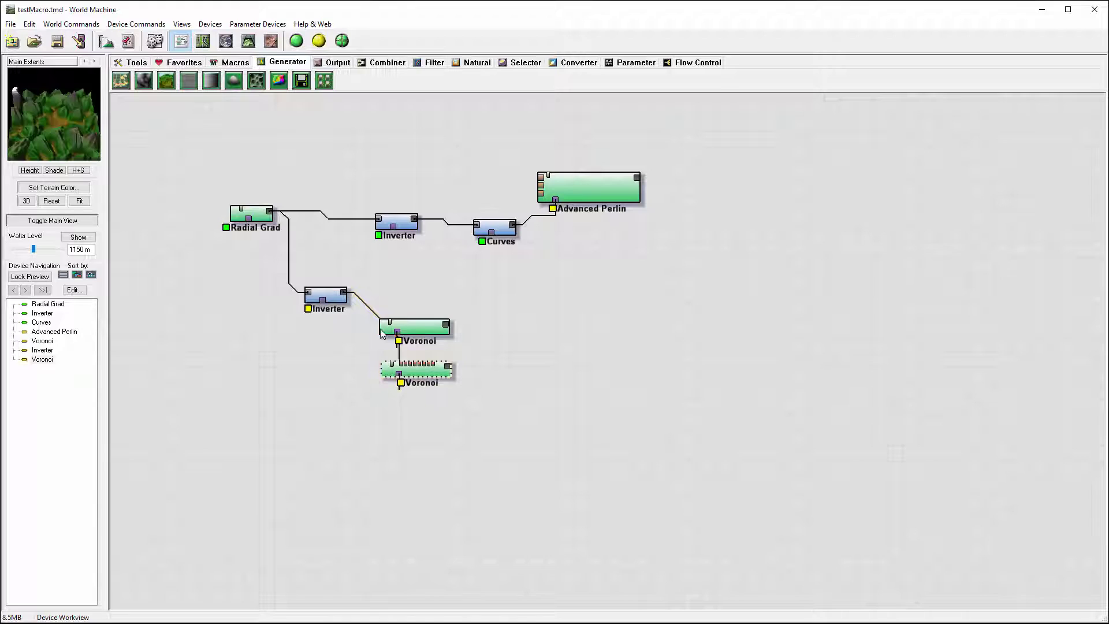
left_click(424, 328)
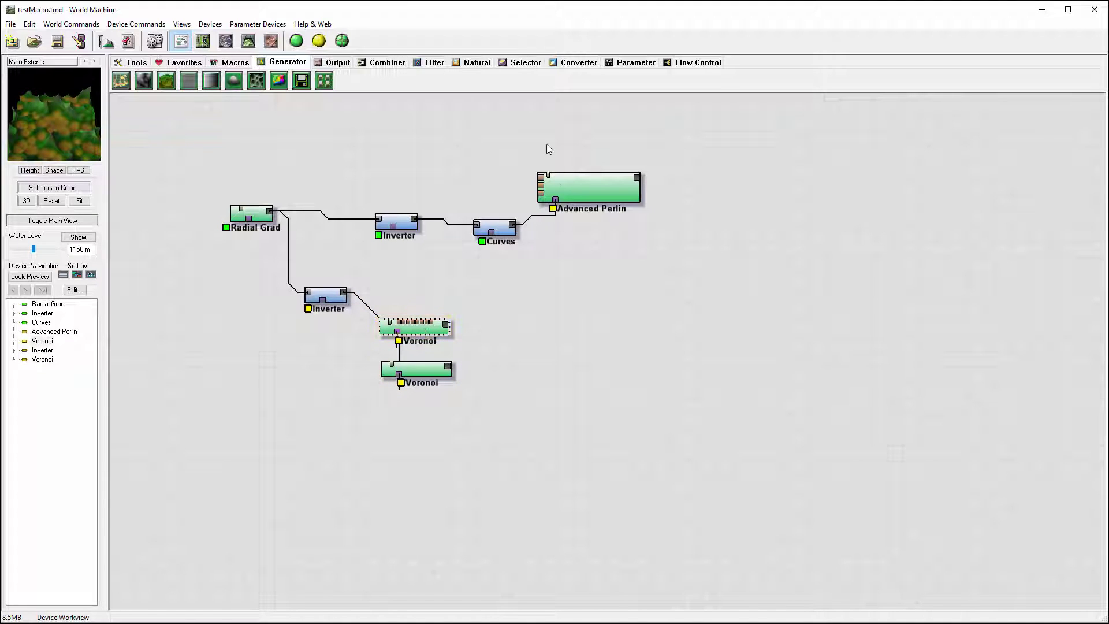
- Add a Combiner beside the two Voronois and lower its strength to about 0.28
left_click(384, 64)
left_click_drag(167, 80, 481, 356)
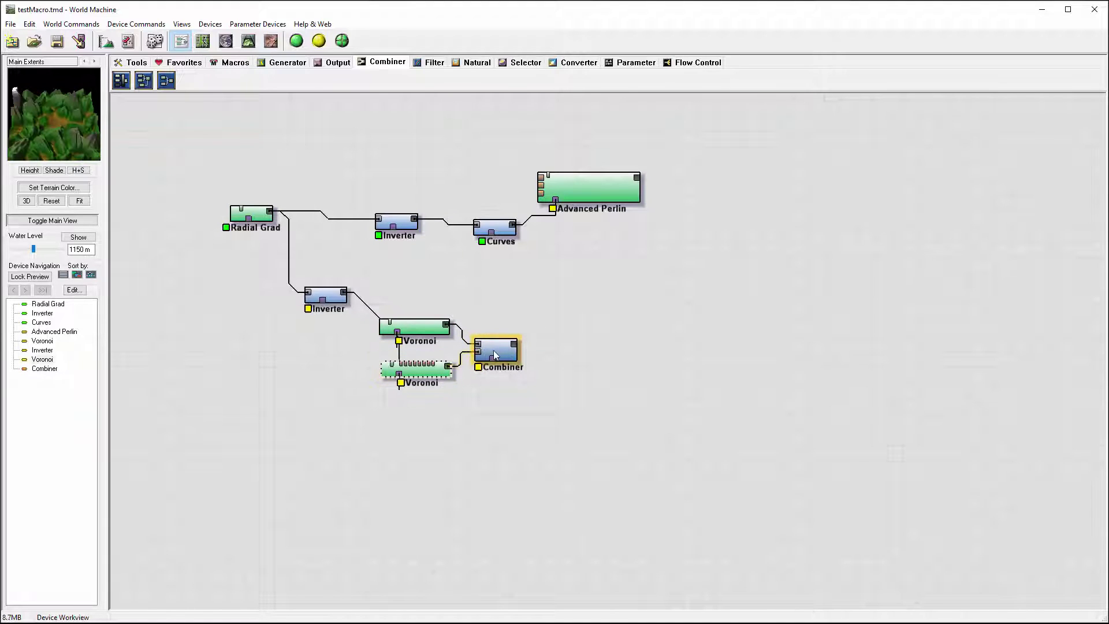
left_click(485, 351)
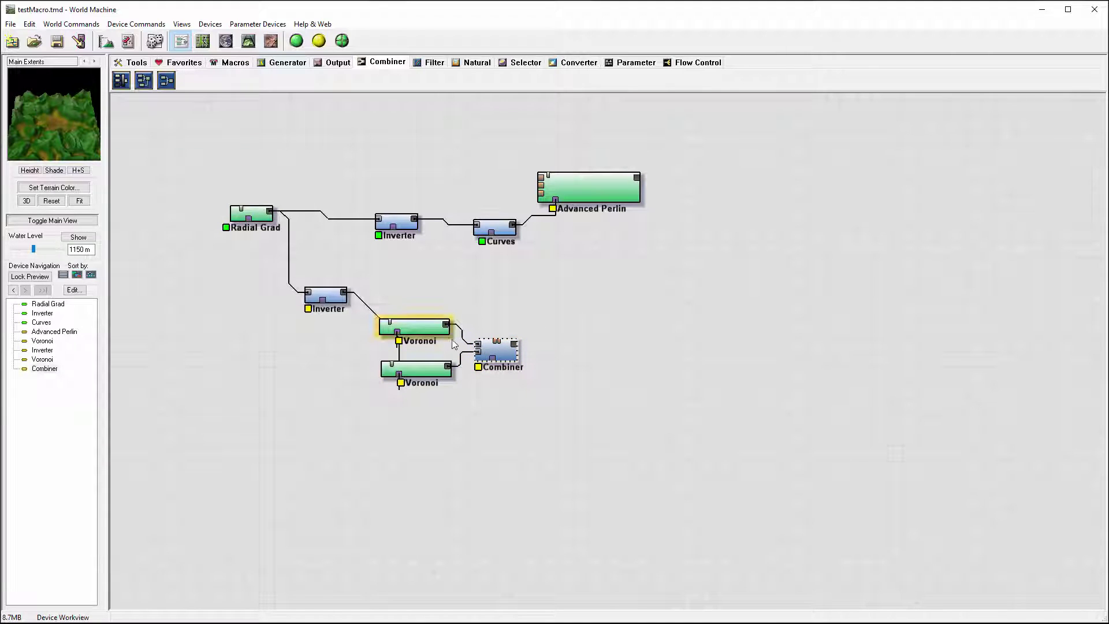
double_click(495, 349)
mouse_move(546, 335)
left_mouse_down()
mouse_move(511, 337)
mouse_move(530, 338)
left_mouse_up()
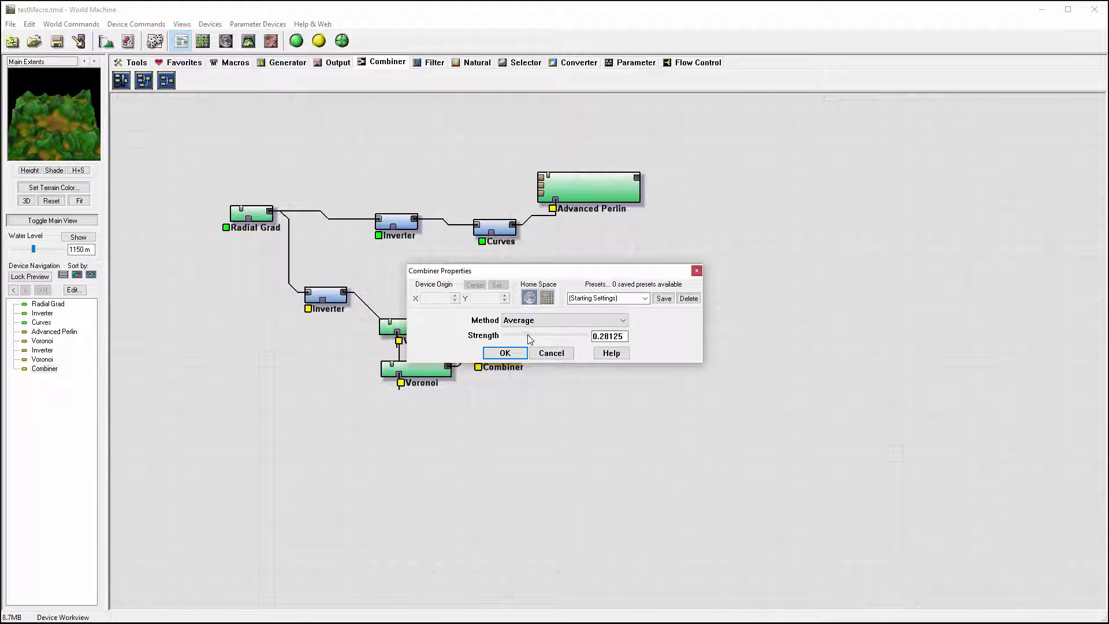
left_click(510, 353)
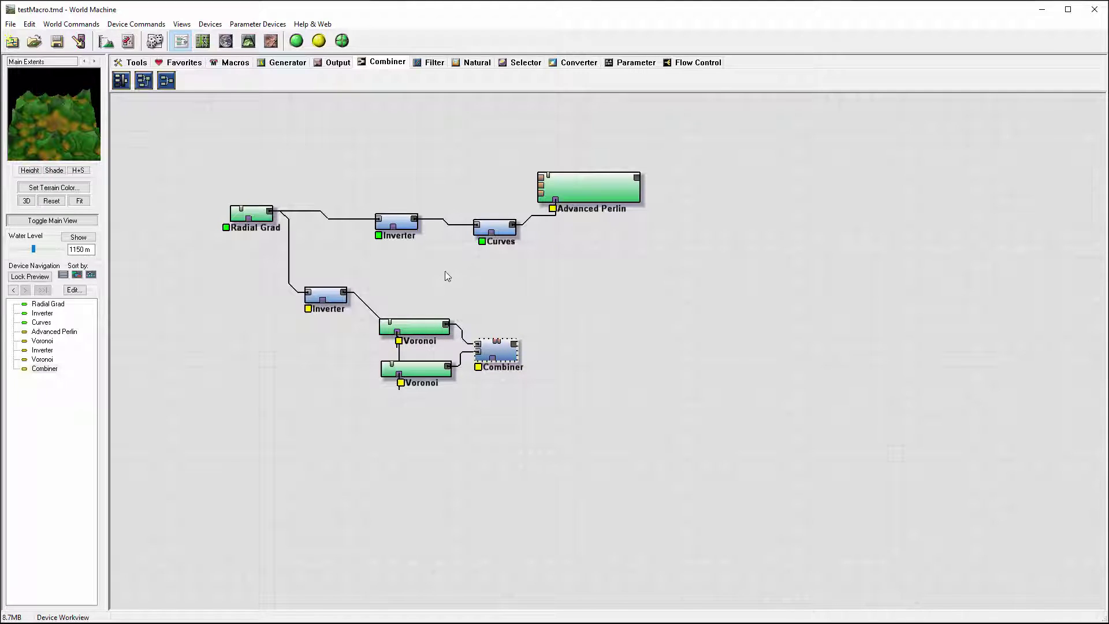
- Feed the Combiner into the upper Inverter and preview the Inverter, Curves and Advanced Perlin outputs
left_click_drag(514, 344, 393, 225)
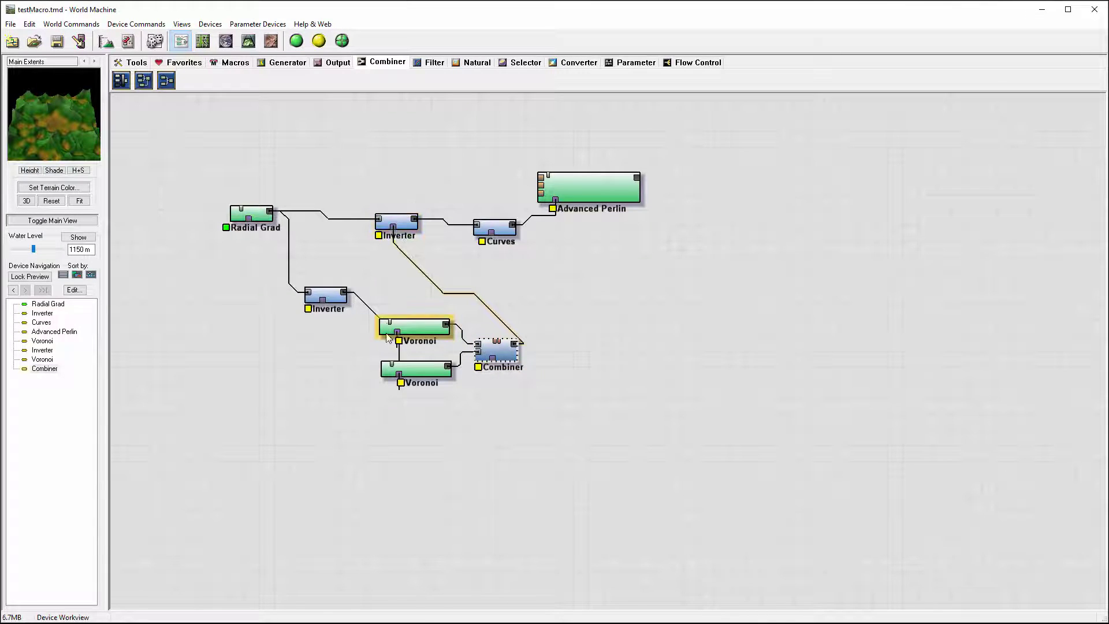
left_click(406, 218)
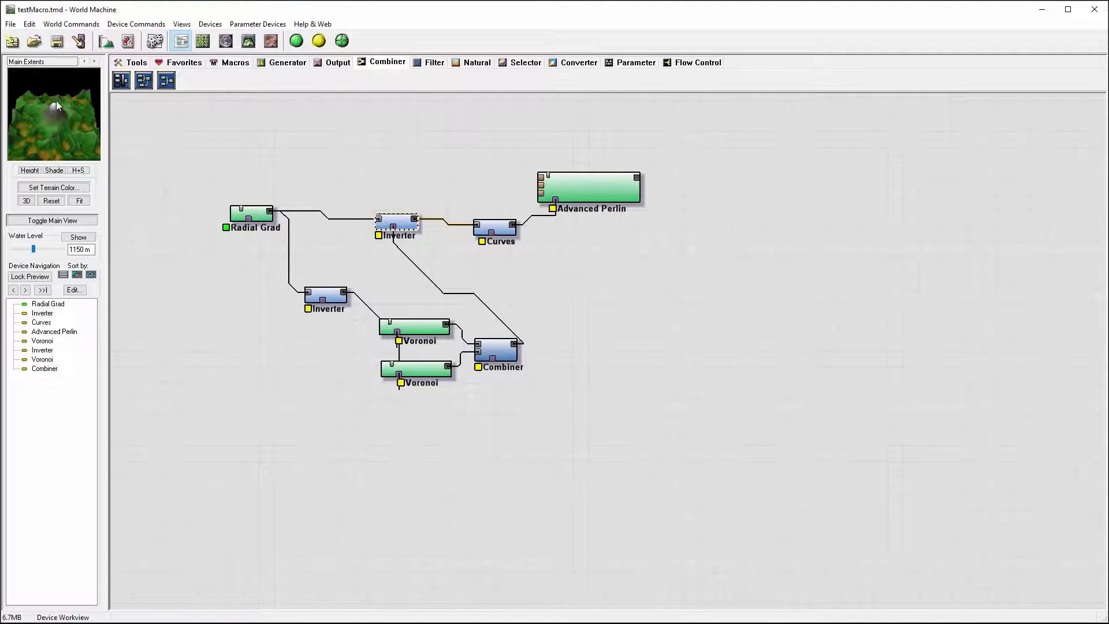
left_click(494, 226)
left_click(590, 189)
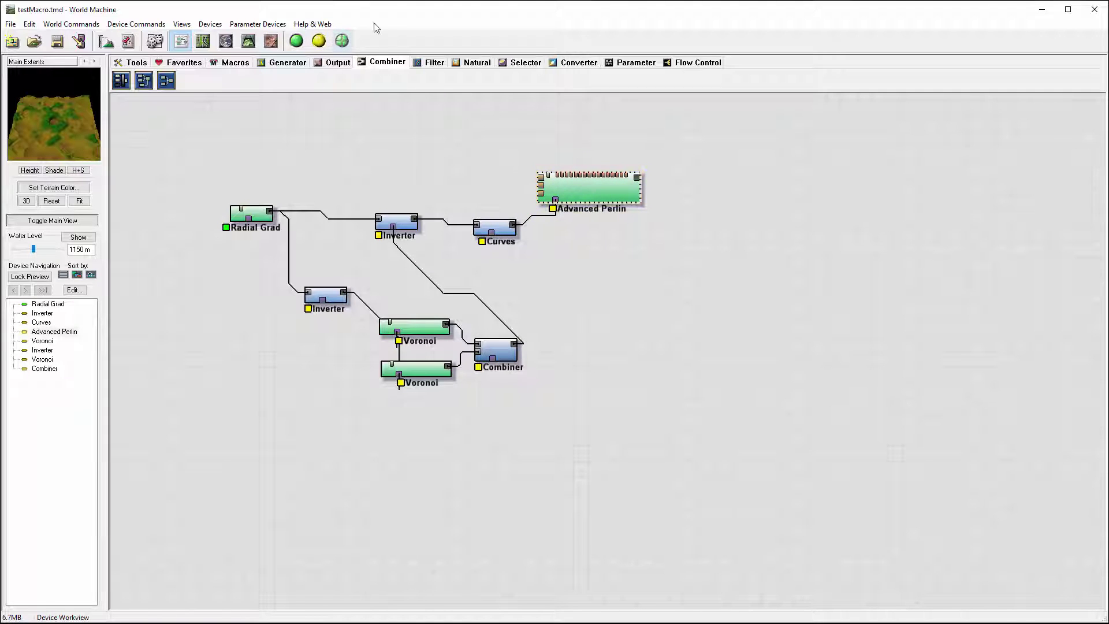
- Build the terrain and orbit the 3D view to a low side angle across the craters
left_click(296, 41)
left_click(248, 41)
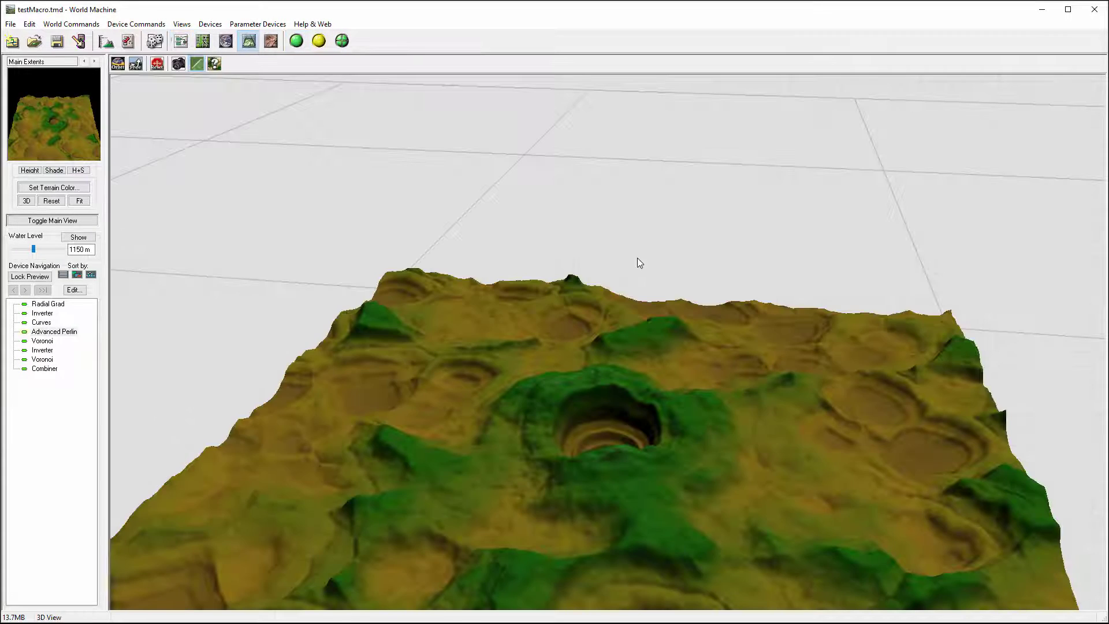
left_click_drag(637, 258, 821, 323)
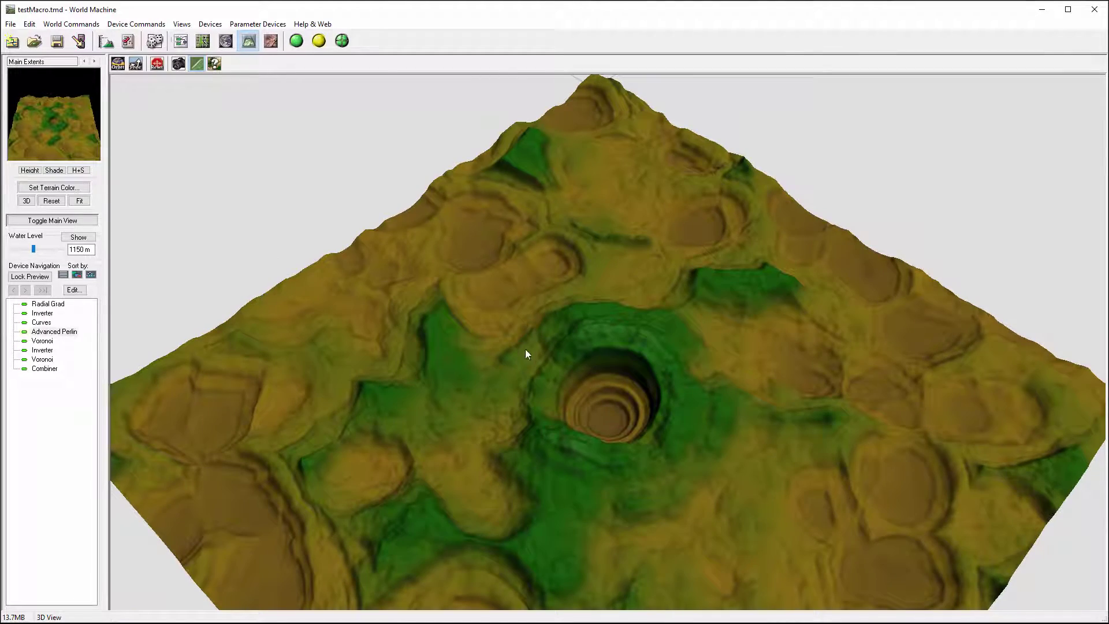
left_click_drag(526, 350, 605, 370)
left_click_drag(631, 432, 564, 330)
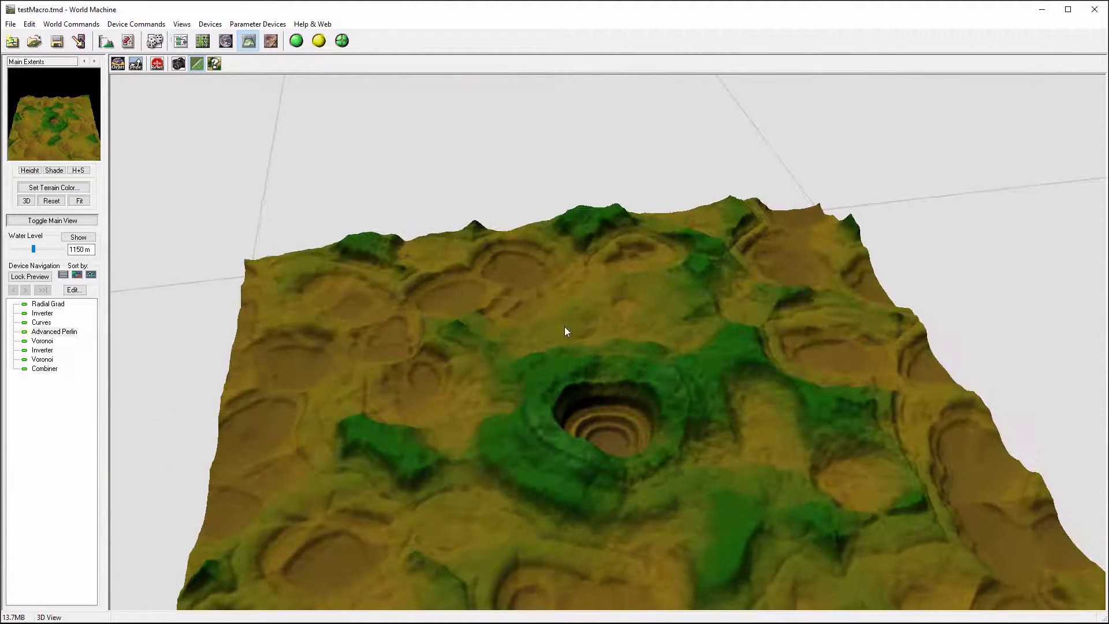
left_click_drag(593, 385, 572, 358)
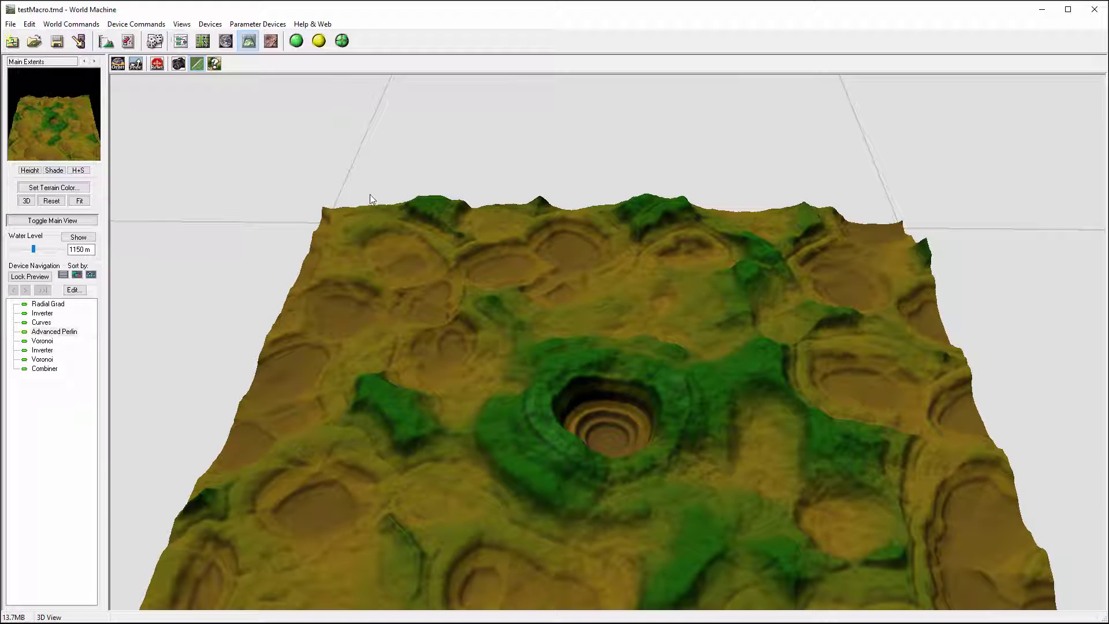
- Increase the Radial Grad radius from about 5.36 to 11.5 km, then preview the upper Inverter
left_click(181, 41)
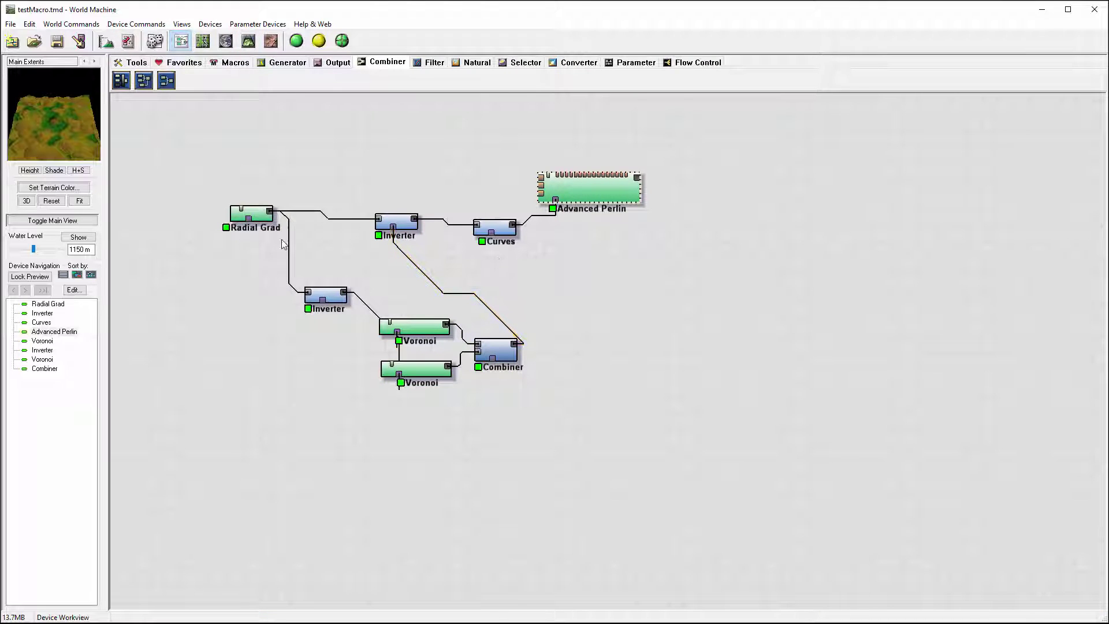
left_click_drag(252, 213, 191, 206)
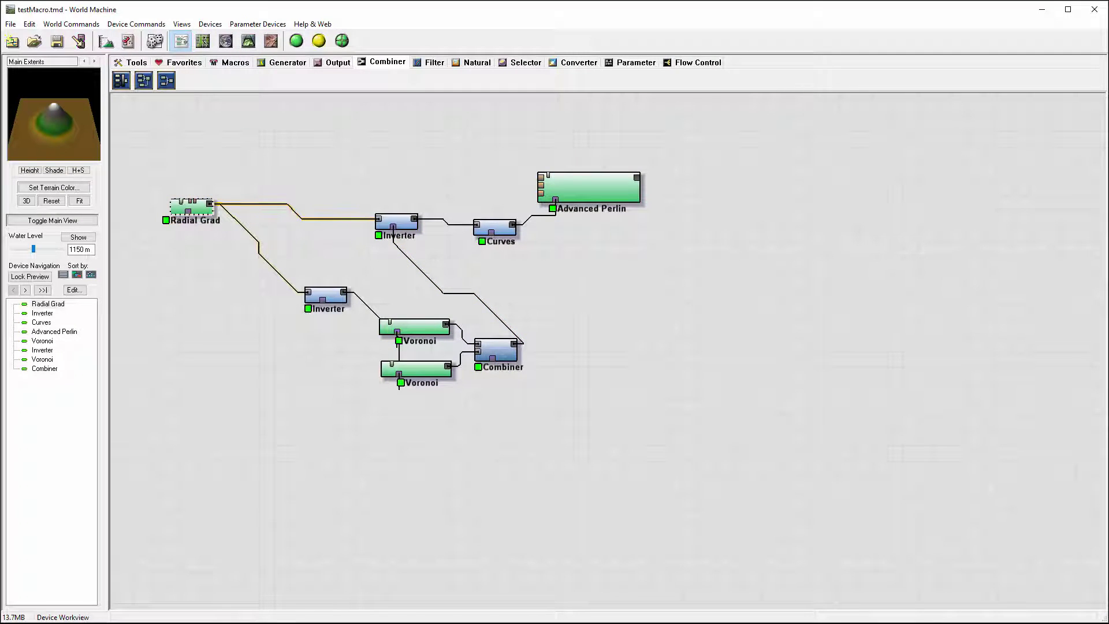
double_click(191, 206)
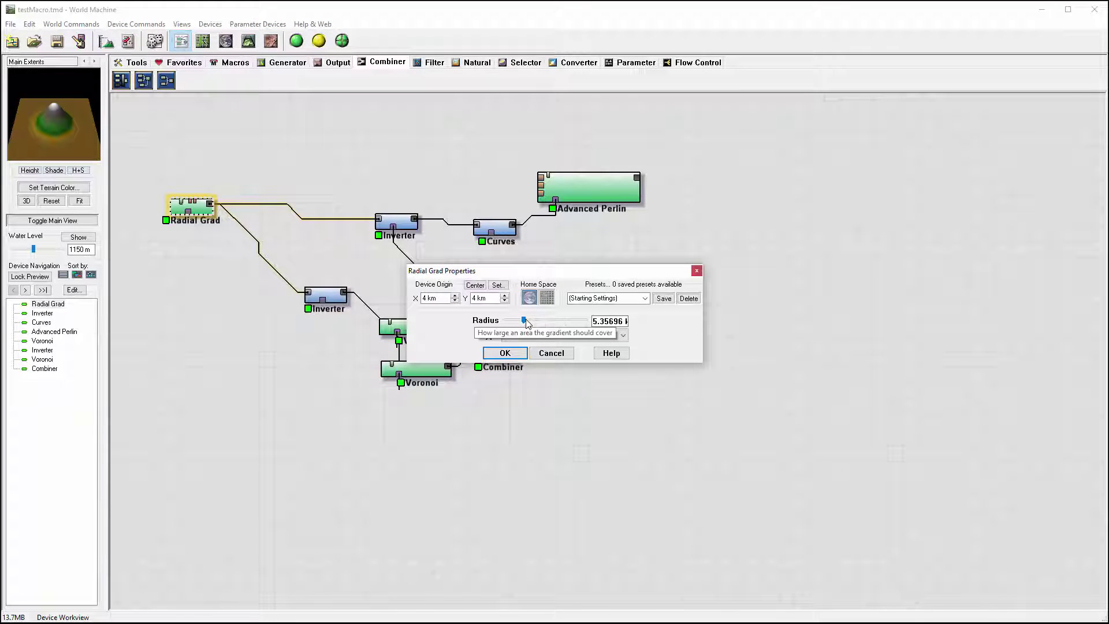
left_click_drag(526, 321, 534, 322)
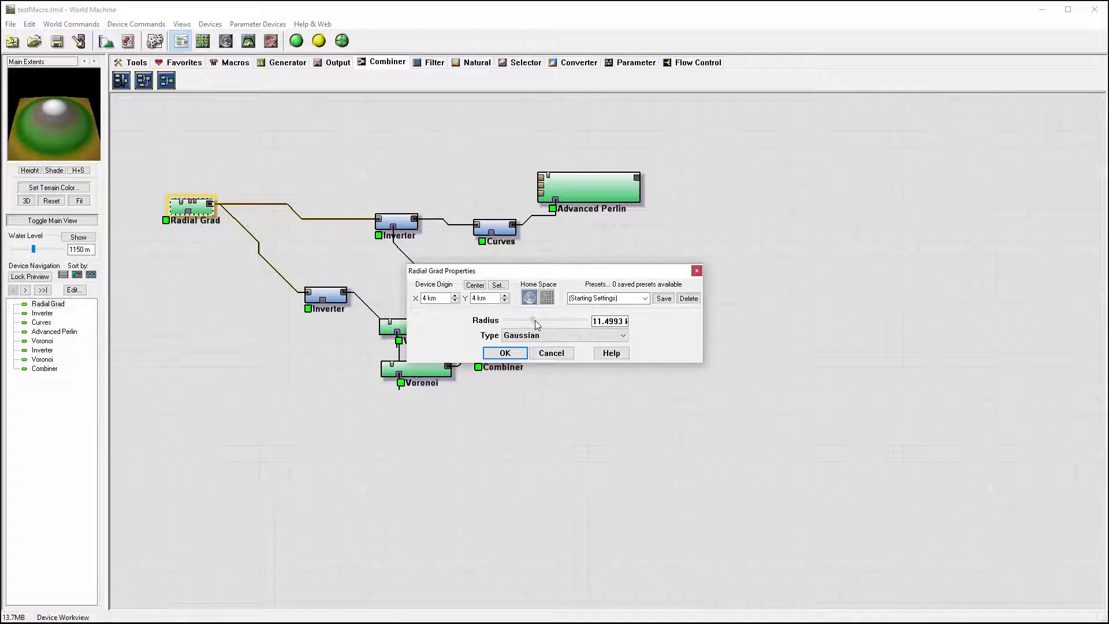
left_click(507, 353)
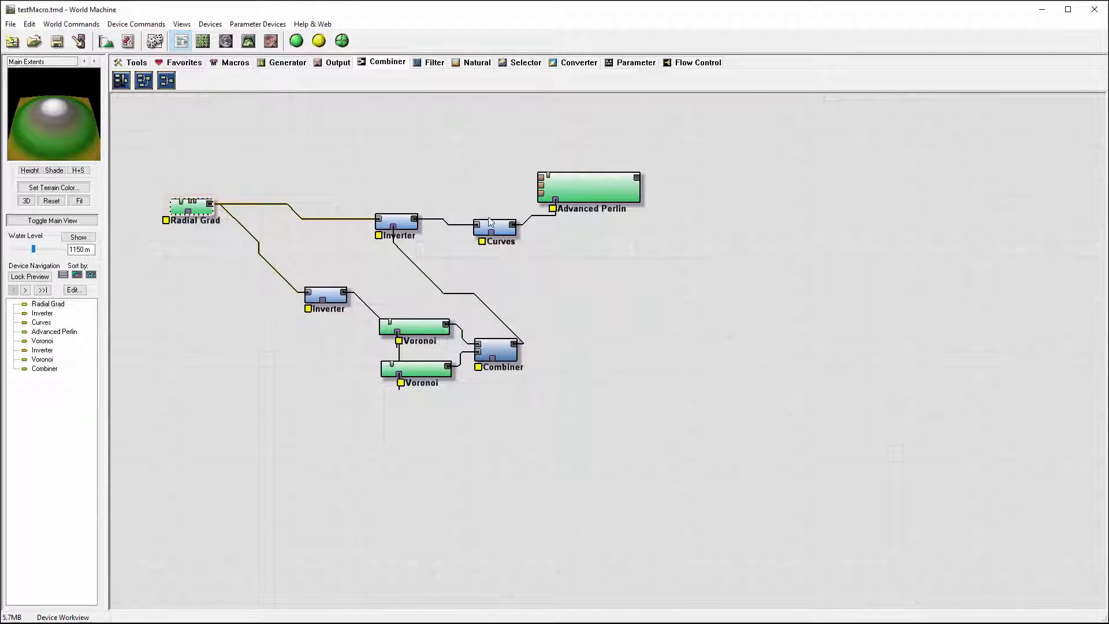
left_click(396, 222)
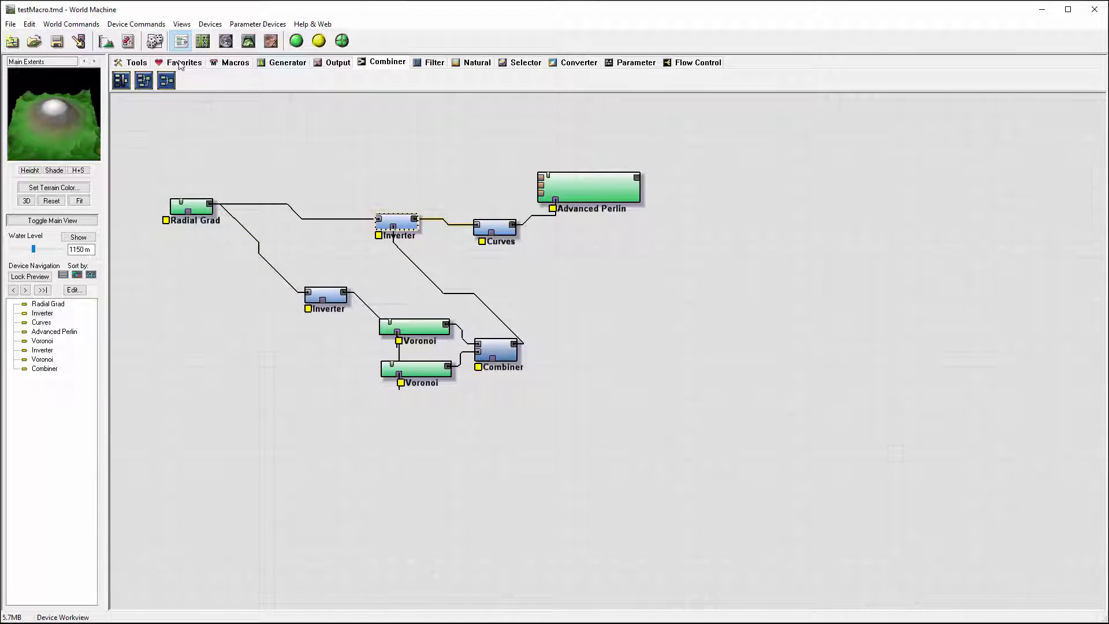
- Enlarge the Main Extents box from both corners, then nudge the Radial Grad node right in the graph
left_click(203, 40)
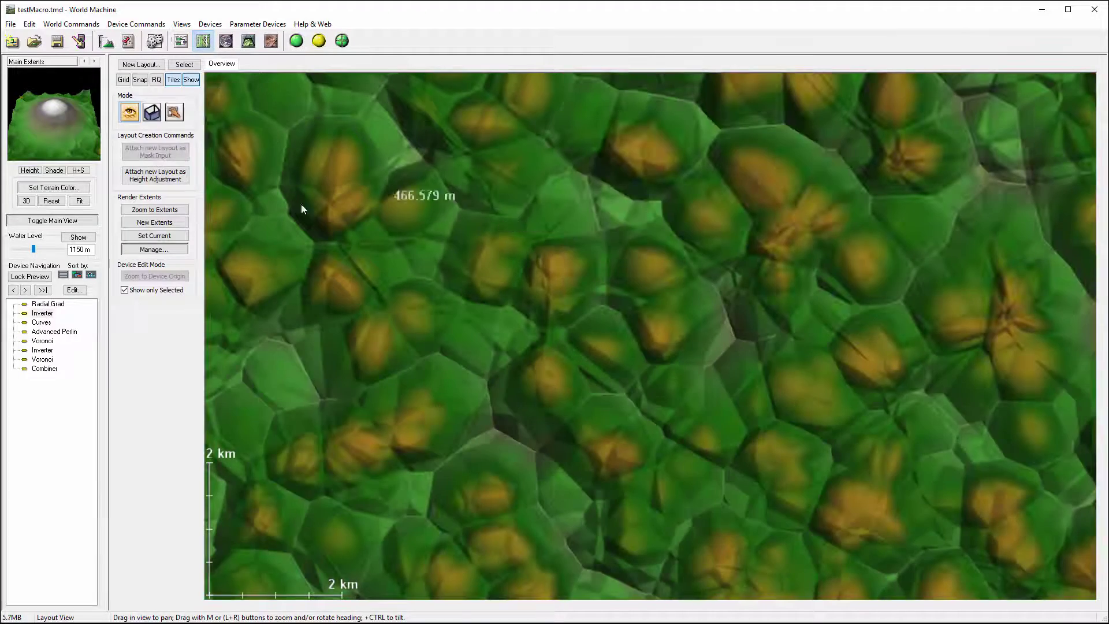
left_click(152, 112)
scroll(609, 200, "down", 5)
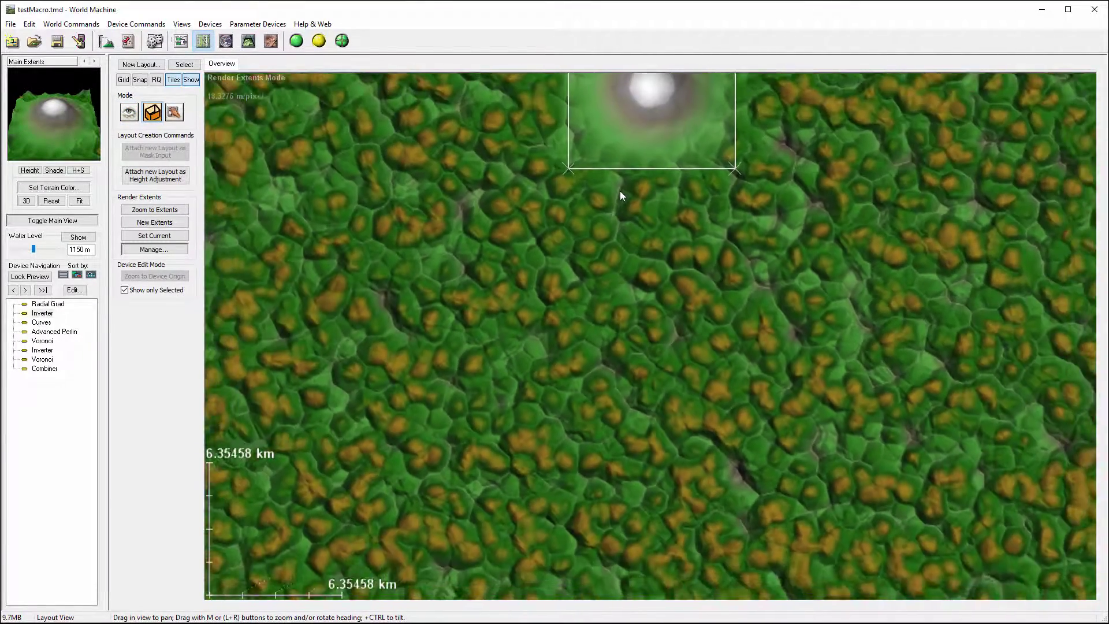
left_click_drag(620, 192, 567, 448)
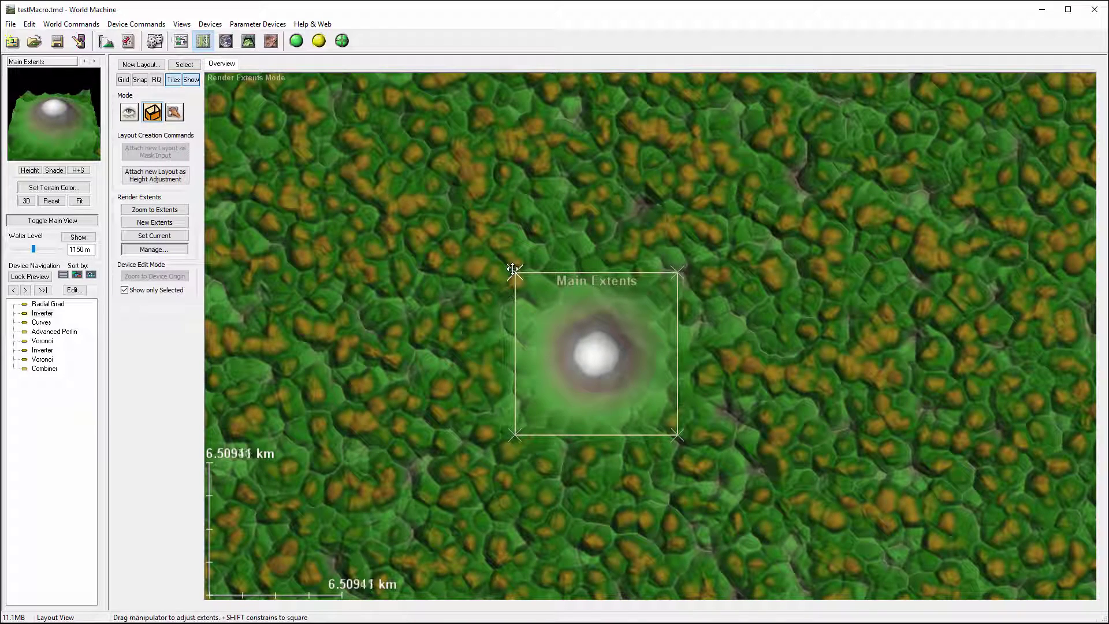
left_click_drag(512, 268, 466, 248, "shift")
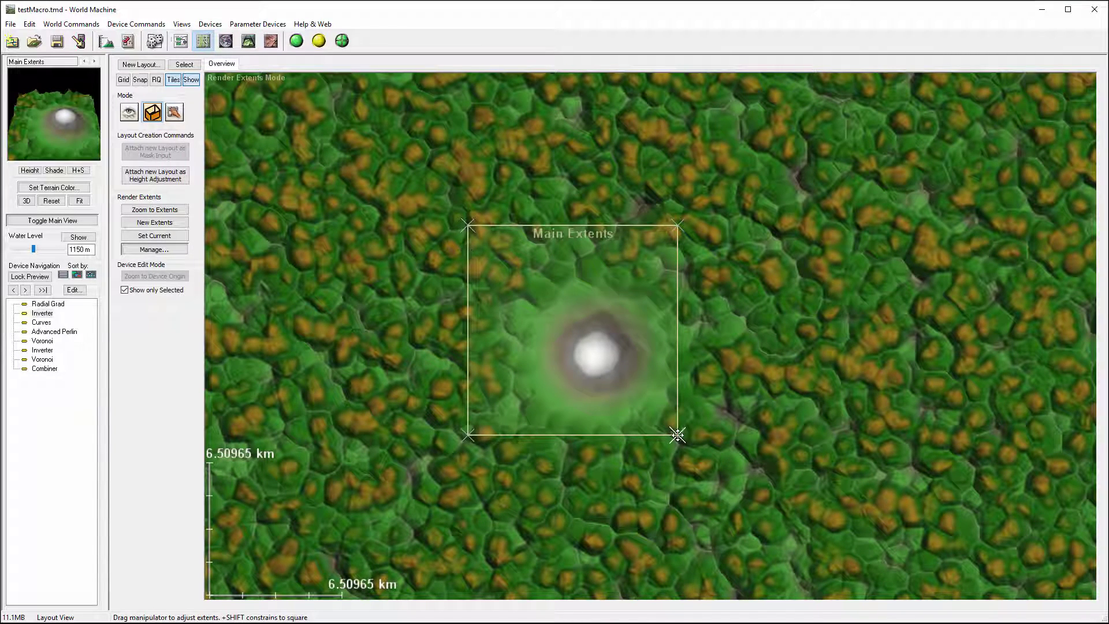
left_click_drag(676, 430, 725, 471, "shift")
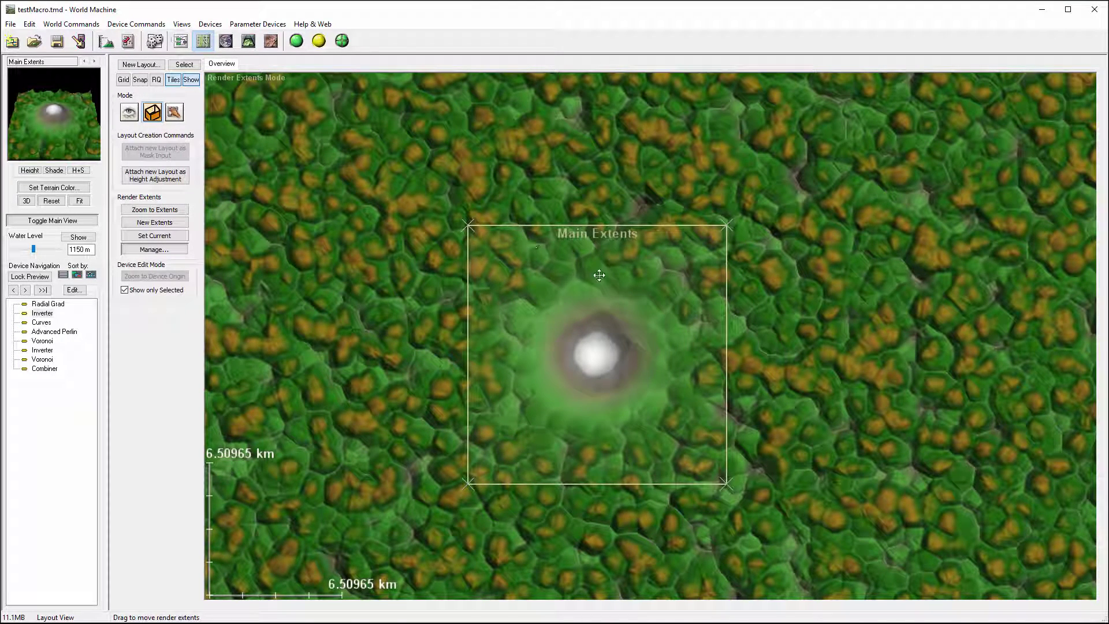
left_click(180, 40)
left_click_drag(197, 210, 237, 211)
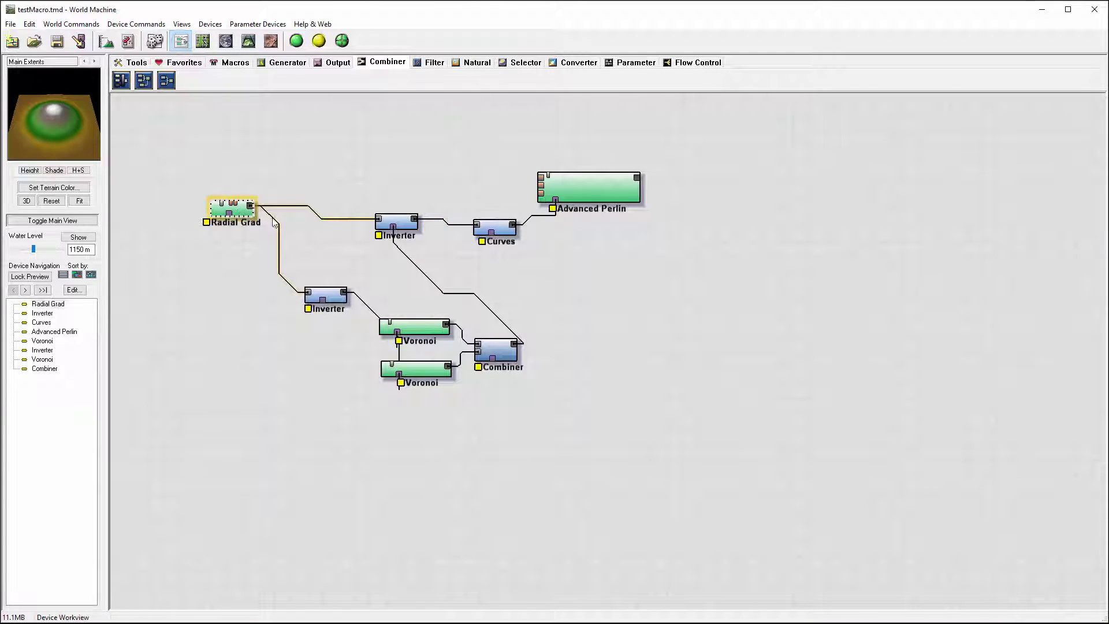
- Rearrange the Inverter and Voronoi nodes and raise the lower Voronoi's scale to about 2.88
left_click_drag(324, 294, 257, 298)
left_click_drag(422, 327, 392, 307)
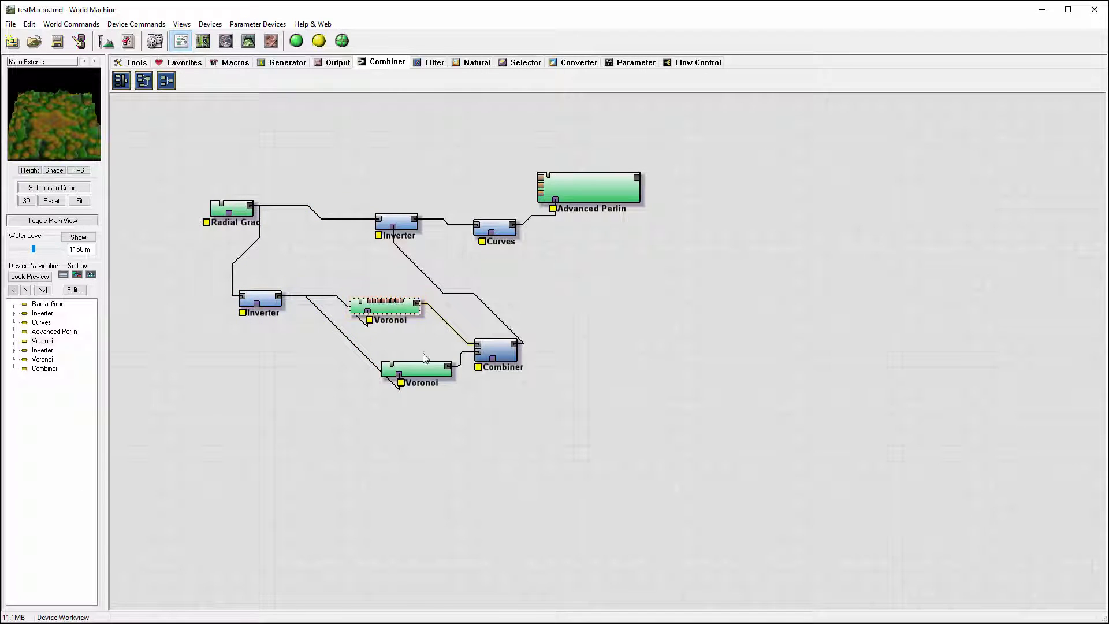
left_click_drag(424, 363, 407, 396)
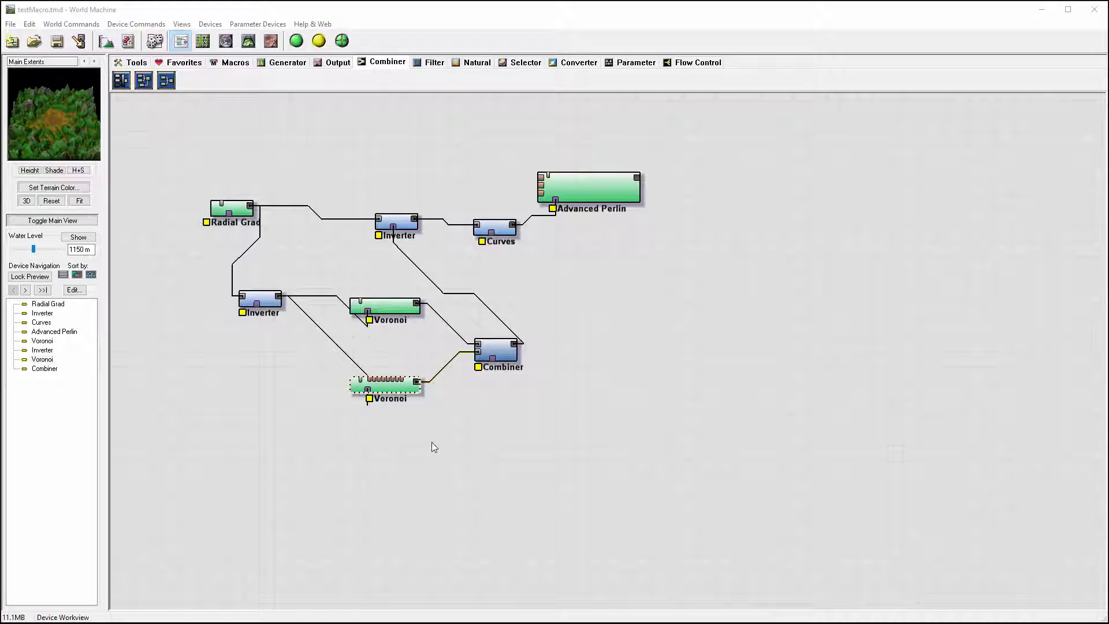
double_click(391, 390)
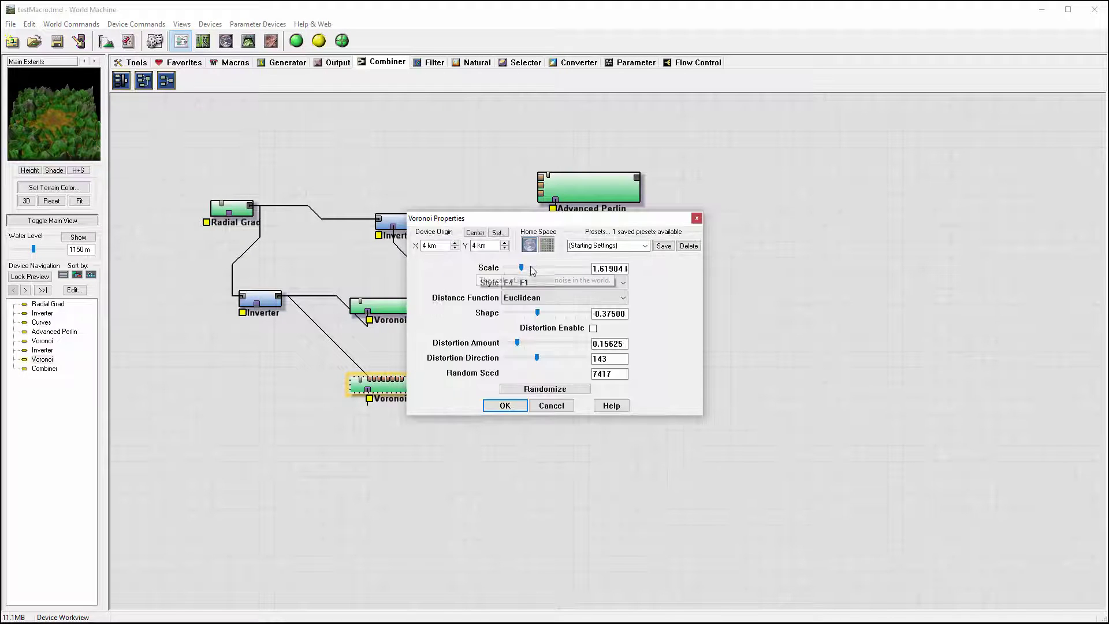
left_click_drag(522, 266, 527, 267)
left_click(505, 405)
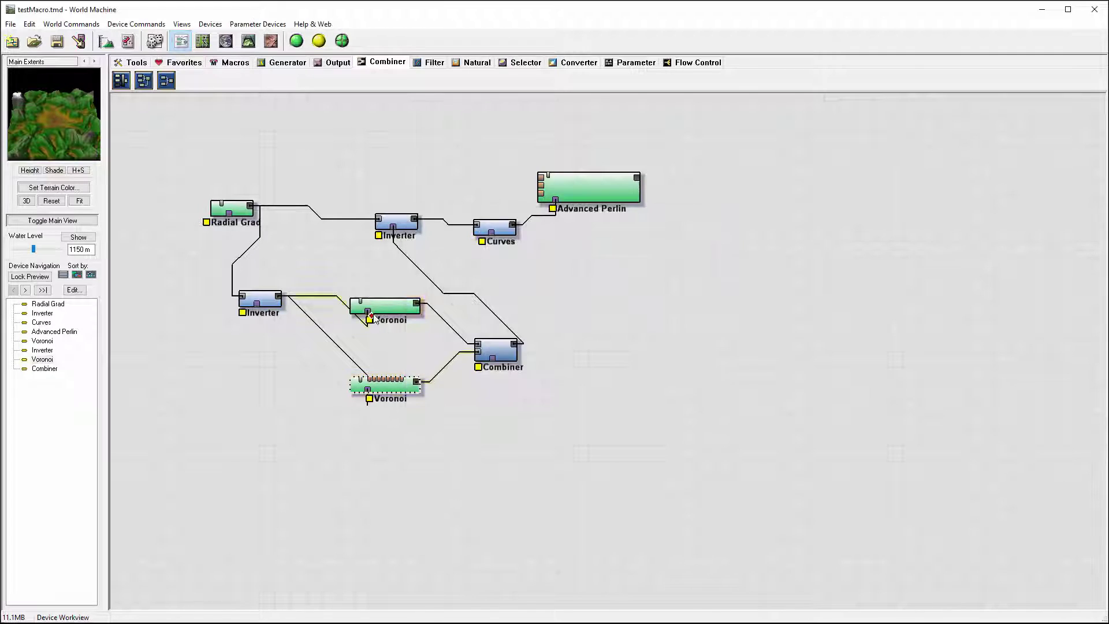
- Lower the other Voronoi's scale to about 1.09
double_click(381, 306)
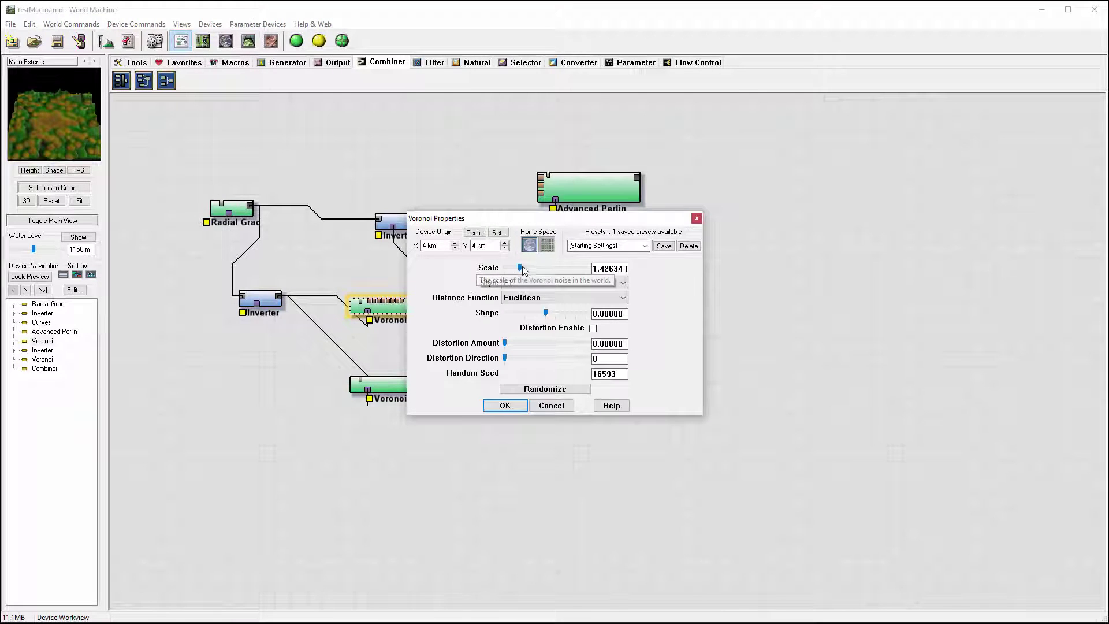
left_click_drag(519, 267, 516, 268)
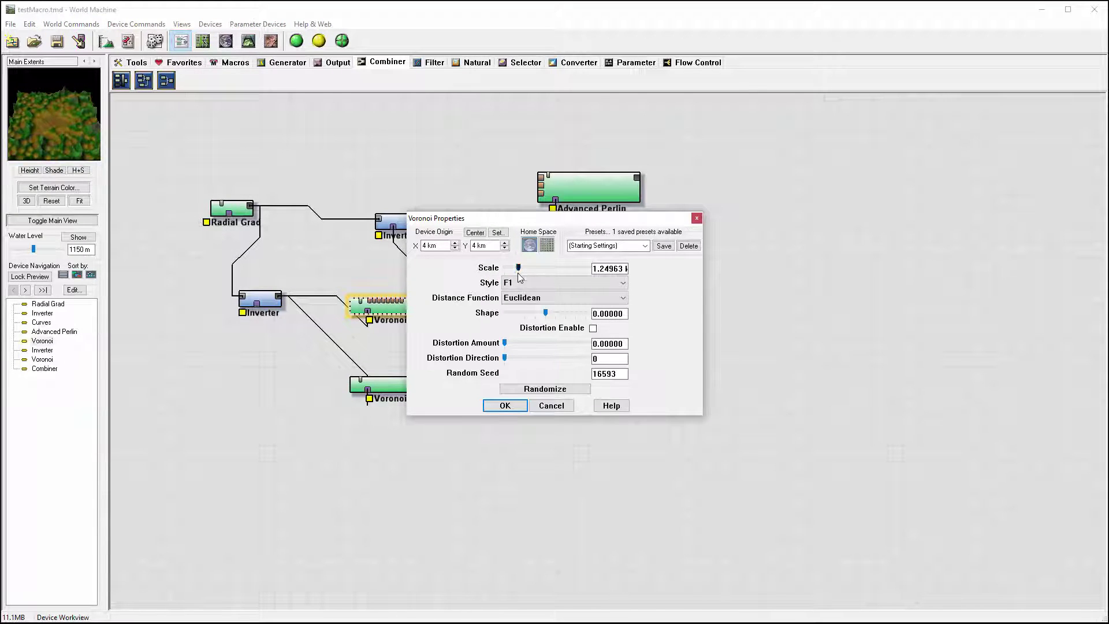
left_click(495, 407)
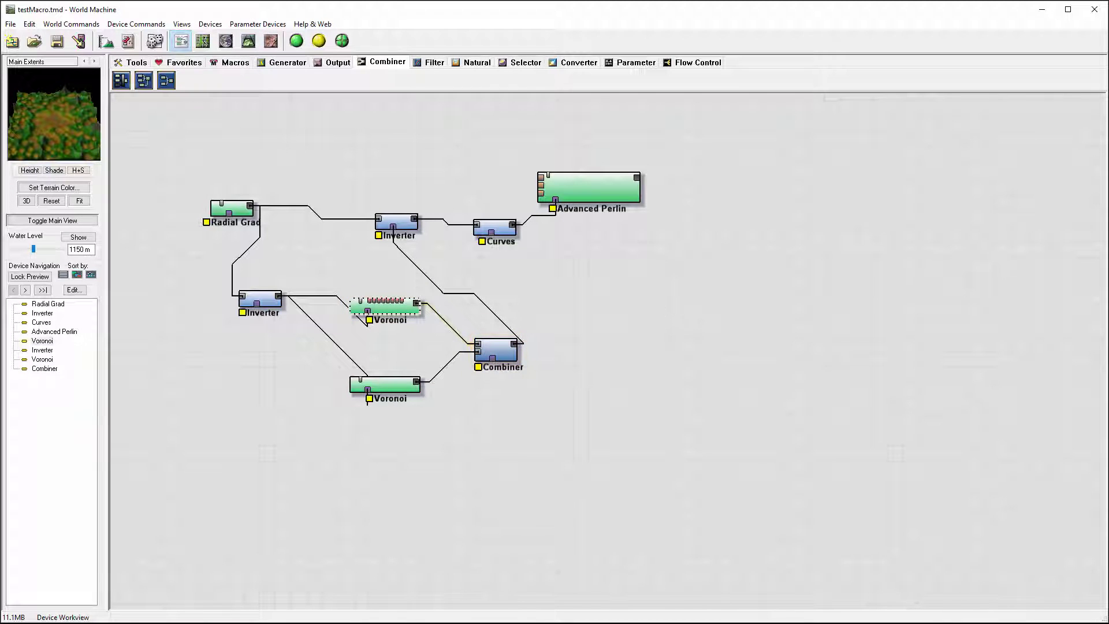
- Raise the Combiner strength to 0.45313
double_click(496, 349)
left_click_drag(526, 338, 541, 331)
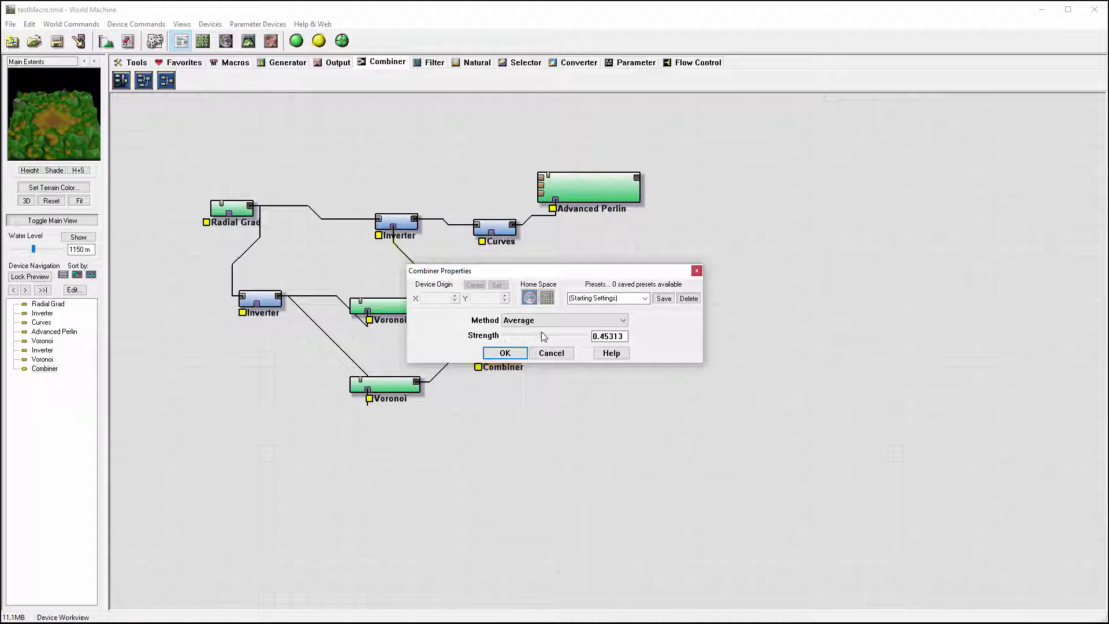
left_click(501, 357)
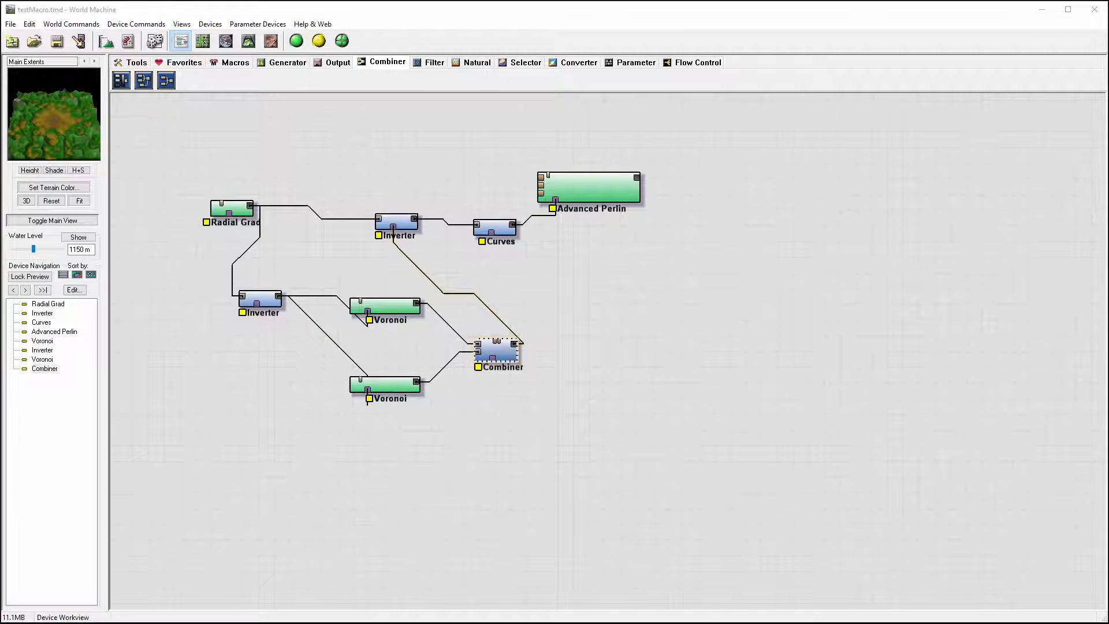
- Freehand-redraw the Curves height curve as a bumpy rise with a flattened peak near the right
double_click(494, 224)
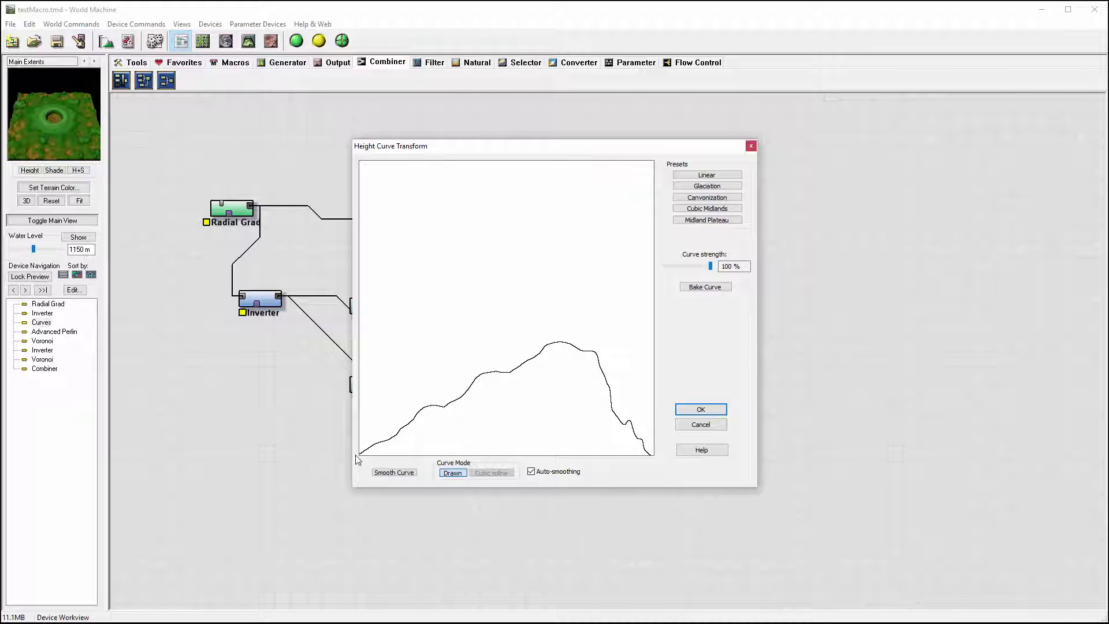
mouse_move(361, 460)
left_mouse_down()
mouse_move(459, 395)
mouse_move(496, 389)
mouse_move(611, 328)
mouse_move(638, 367)
mouse_move(665, 467)
left_mouse_up()
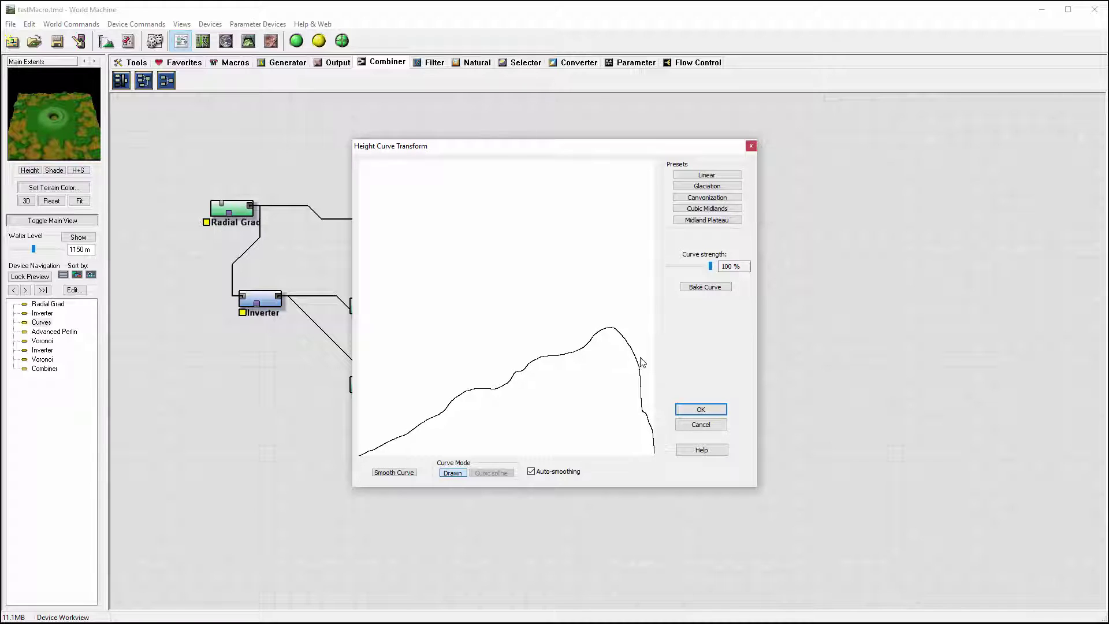
mouse_move(358, 459)
left_mouse_down()
mouse_move(574, 341)
mouse_move(620, 363)
mouse_move(624, 410)
mouse_move(665, 462)
left_mouse_up()
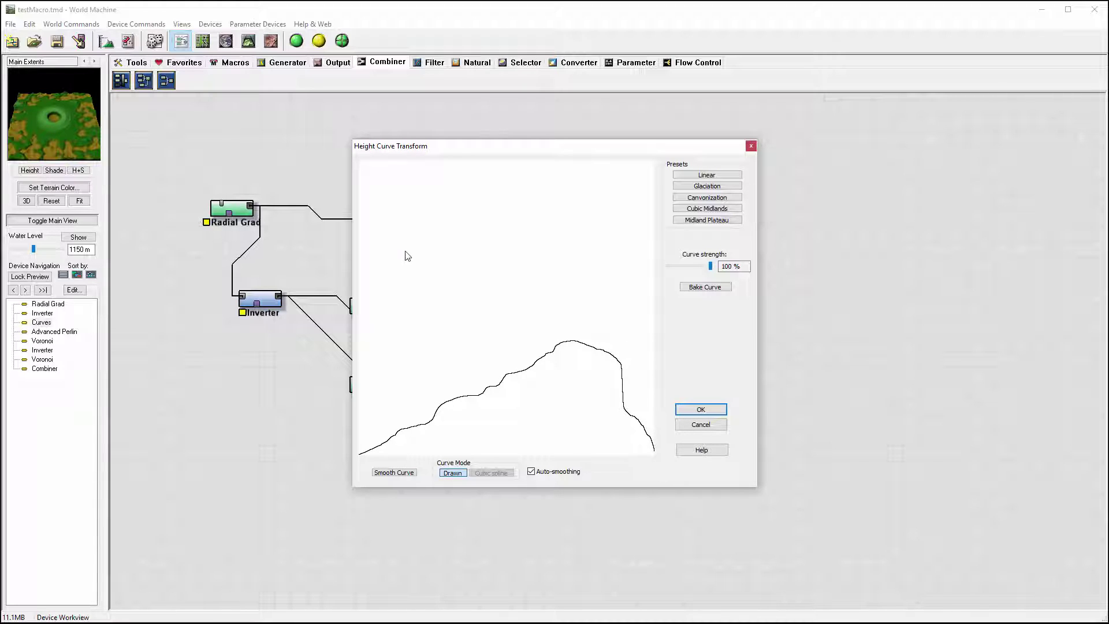
left_click(351, 459)
left_click_drag(361, 454, 417, 430)
left_click_drag(471, 396, 491, 381)
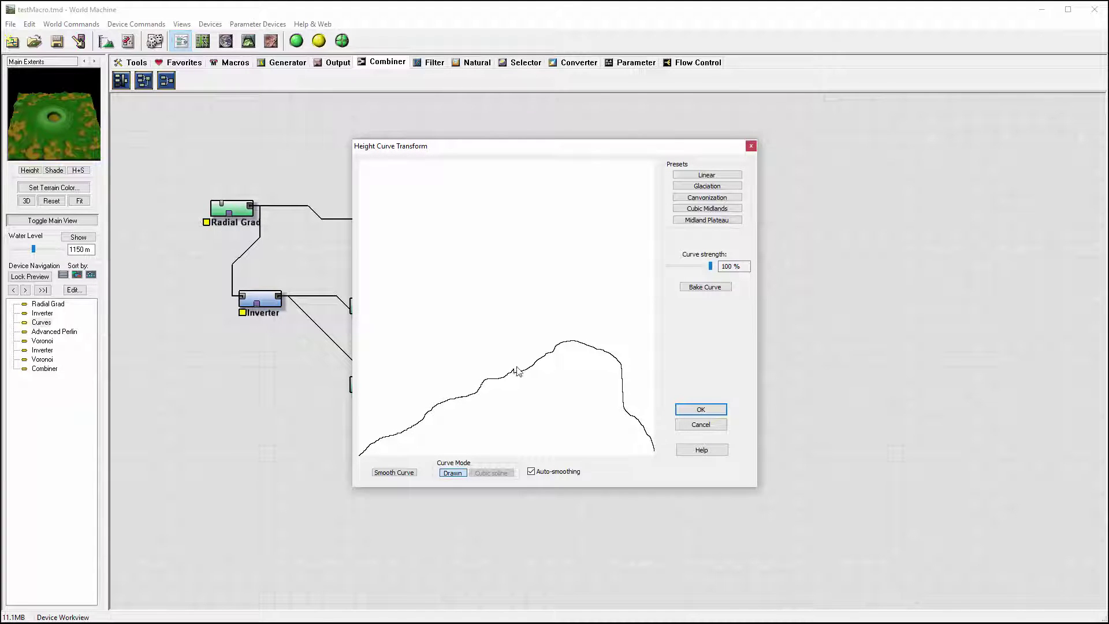
mouse_move(546, 359)
left_mouse_down()
mouse_move(599, 327)
mouse_move(614, 332)
mouse_move(646, 425)
mouse_move(638, 402)
left_mouse_up()
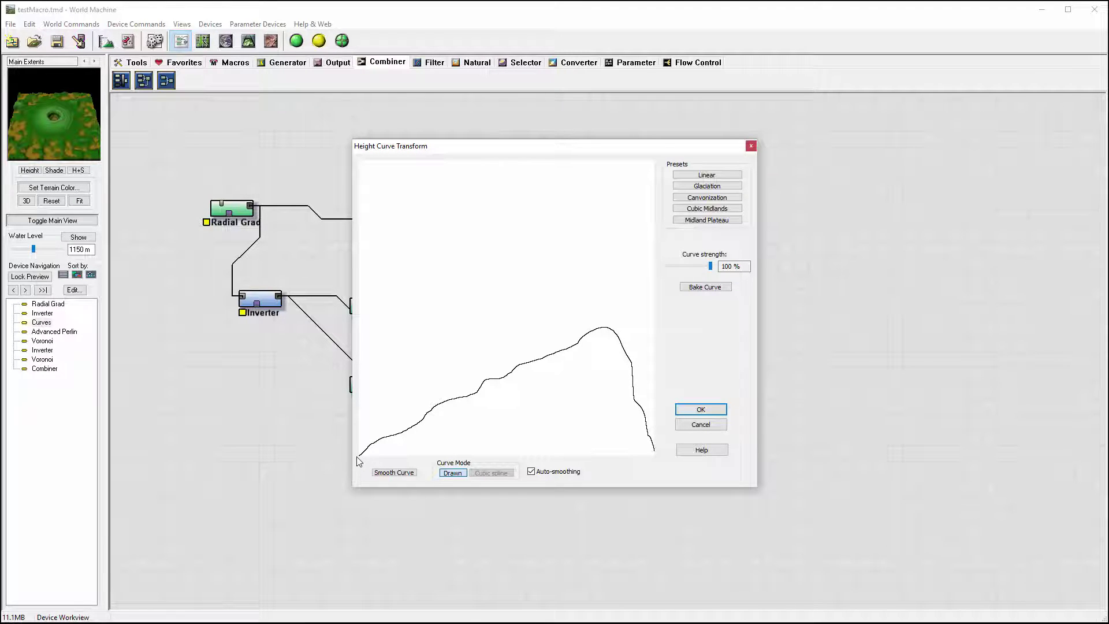
left_click_drag(398, 430, 432, 415)
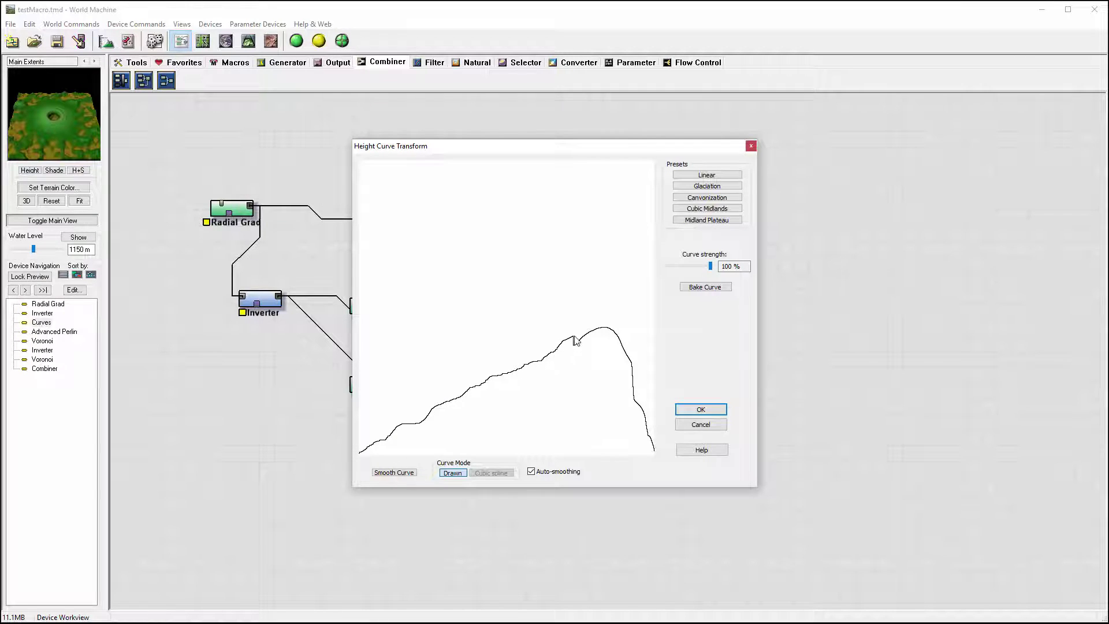
mouse_move(575, 339)
left_mouse_down()
mouse_move(616, 355)
mouse_move(620, 395)
left_mouse_up()
mouse_move(359, 452)
left_mouse_down()
mouse_move(424, 434)
mouse_move(563, 343)
mouse_move(615, 349)
mouse_move(648, 430)
left_mouse_up()
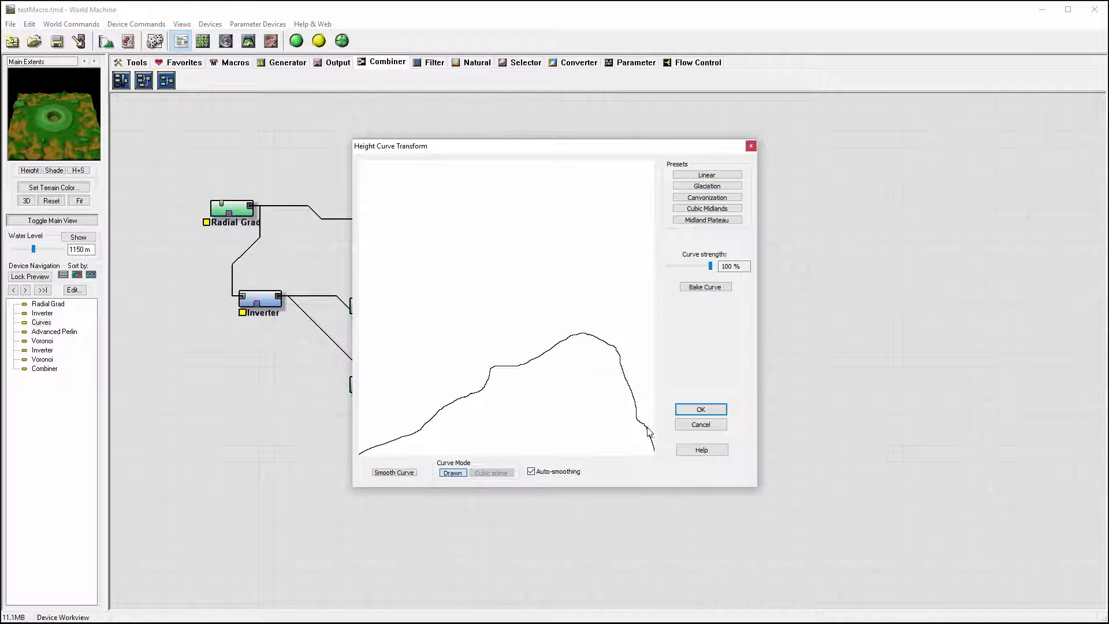
left_click(700, 409)
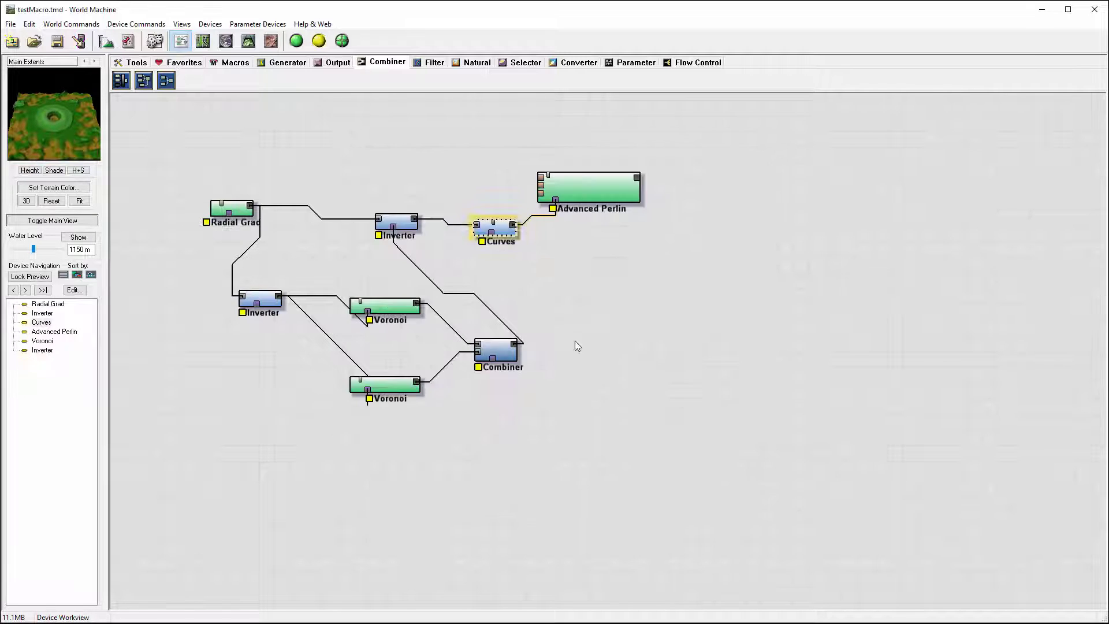
- Build the terrain in 3D view and orbit from a close overhead to an oblique crater view
left_click(248, 40)
left_click(318, 41)
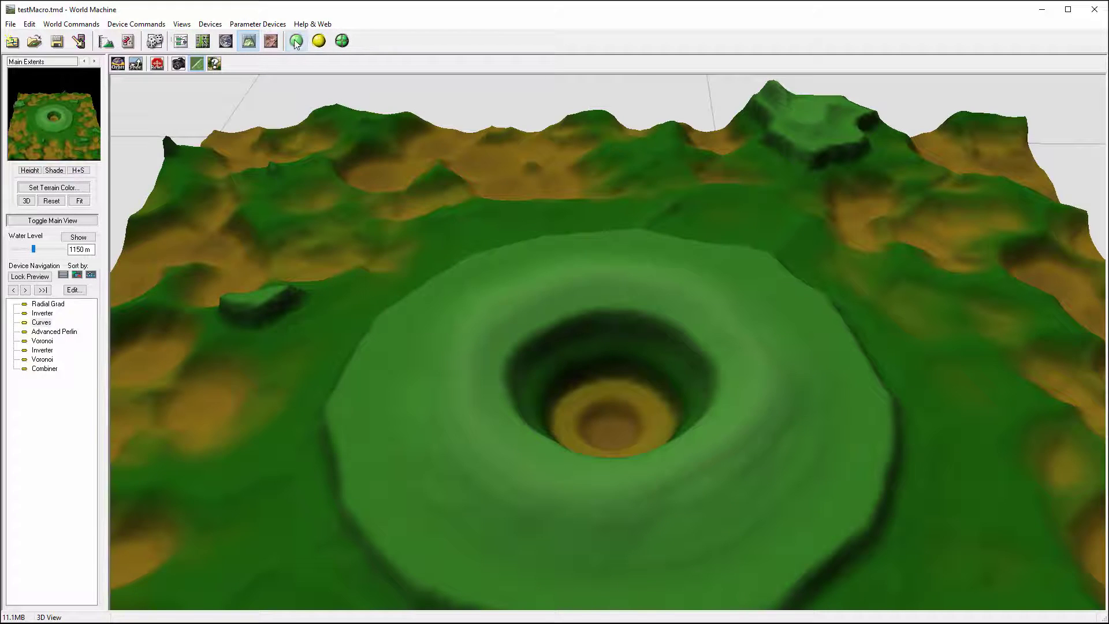
left_click_drag(446, 336, 582, 471)
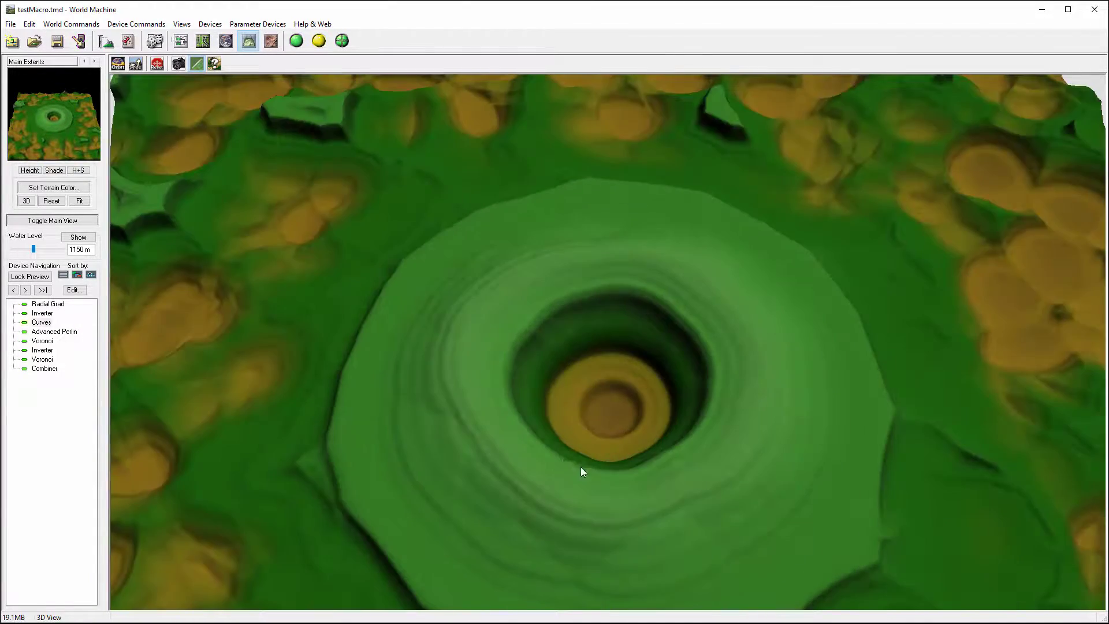
left_click_drag(552, 385, 460, 445)
left_click_drag(543, 407, 516, 403)
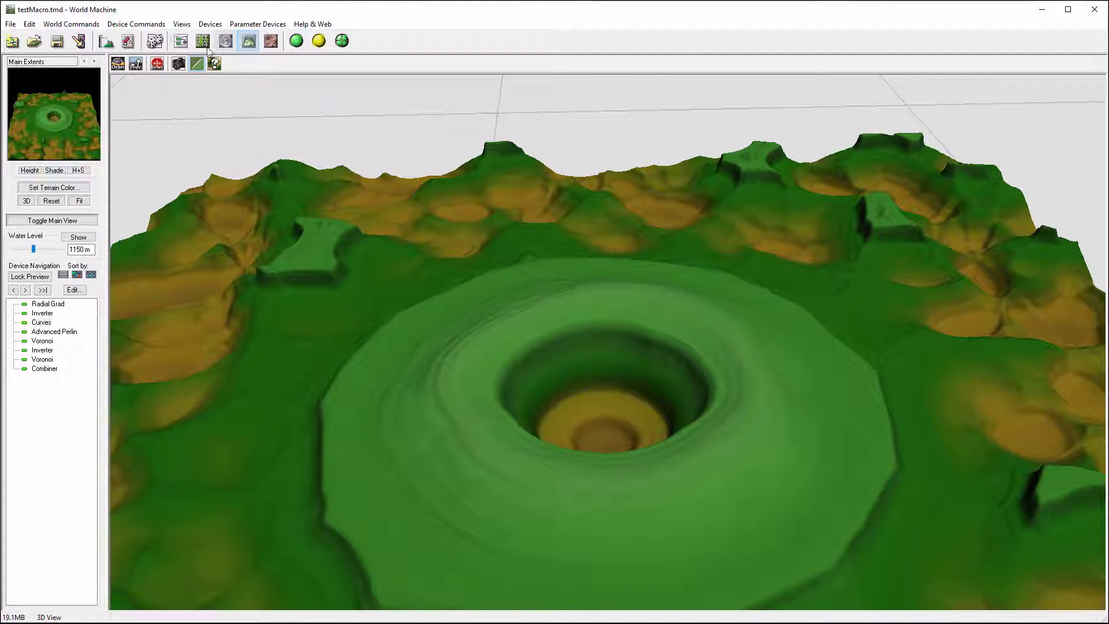
- Smooth the lower-left rise of the Curves height curve and tilt the 3D view lower
double_click(46, 323)
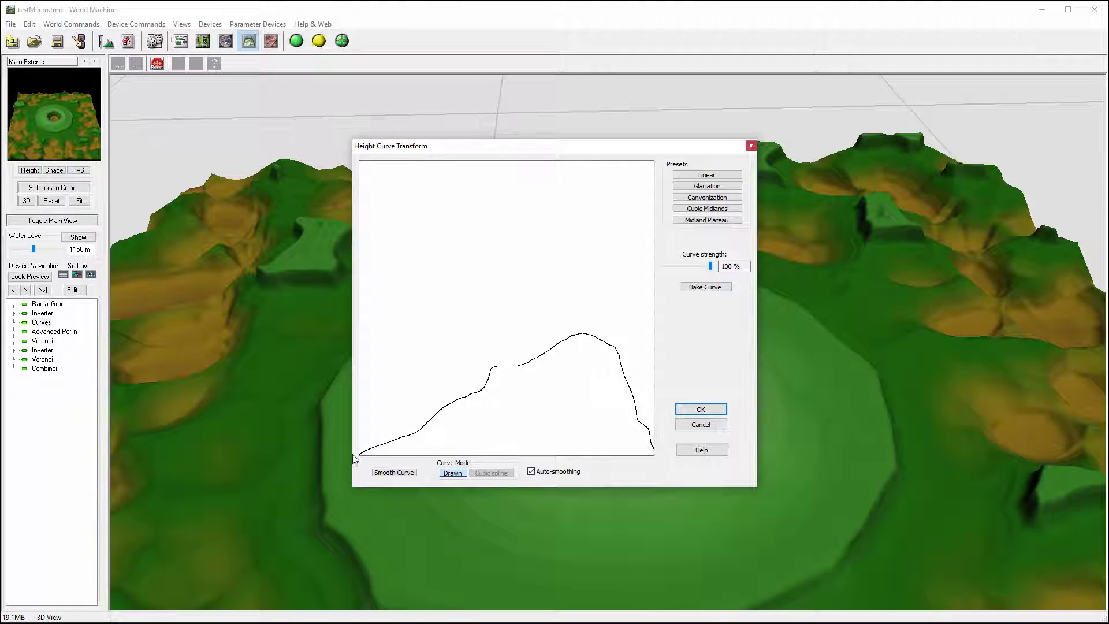
mouse_move(362, 457)
left_mouse_down()
mouse_move(589, 349)
mouse_move(631, 367)
mouse_move(654, 448)
left_mouse_up()
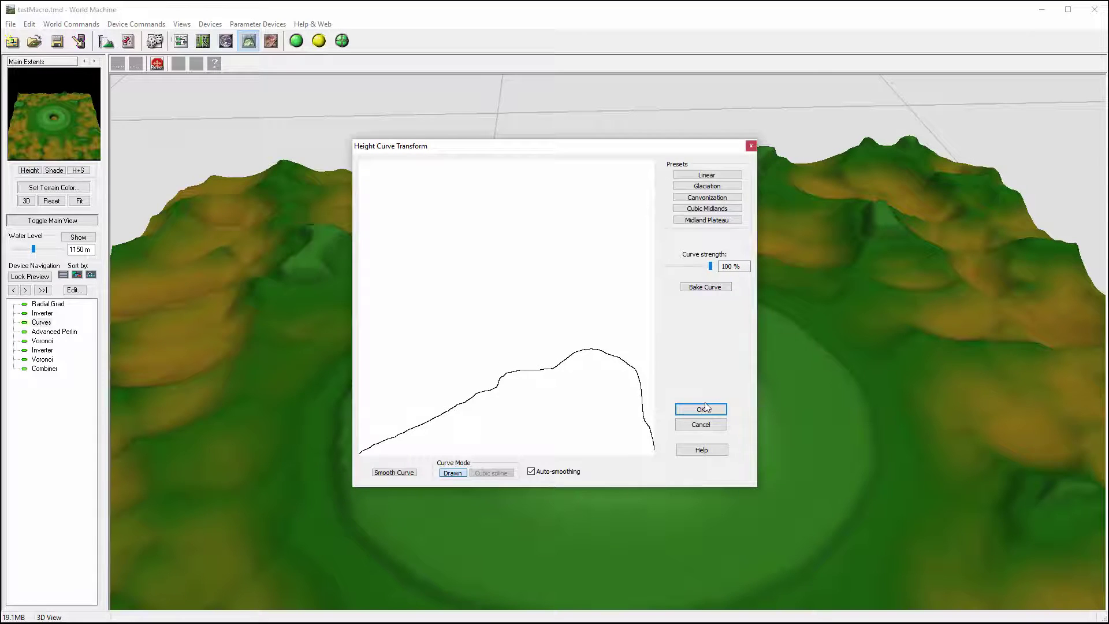
left_click(705, 407)
left_click_drag(480, 432, 571, 376)
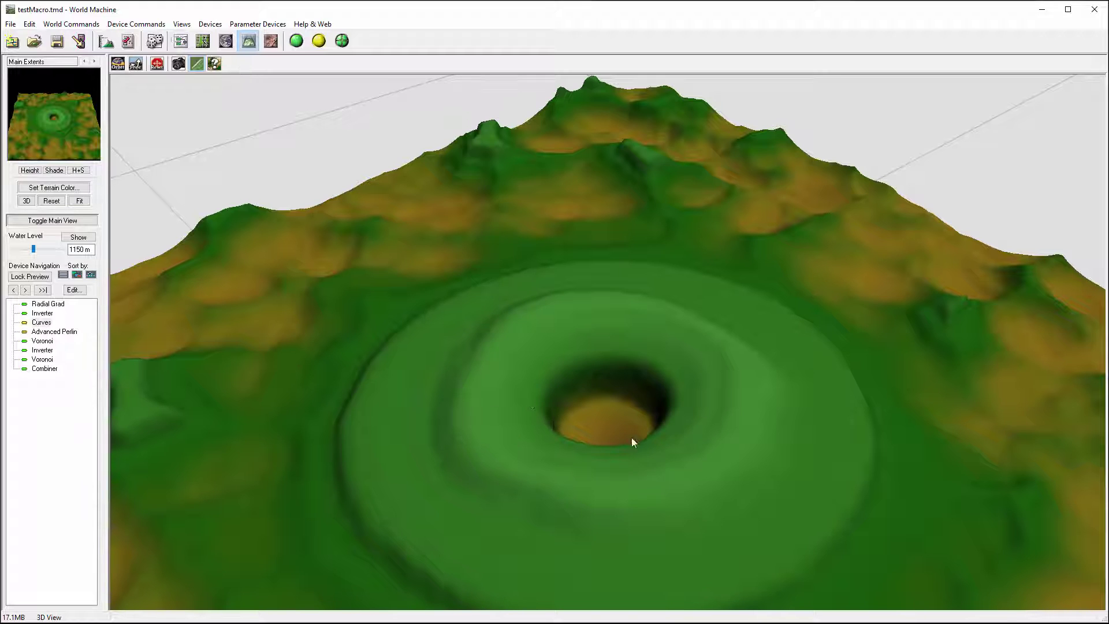
- Redraw the curve's left section with a small plateau up to mid-height, then check it in 3D
double_click(51, 323)
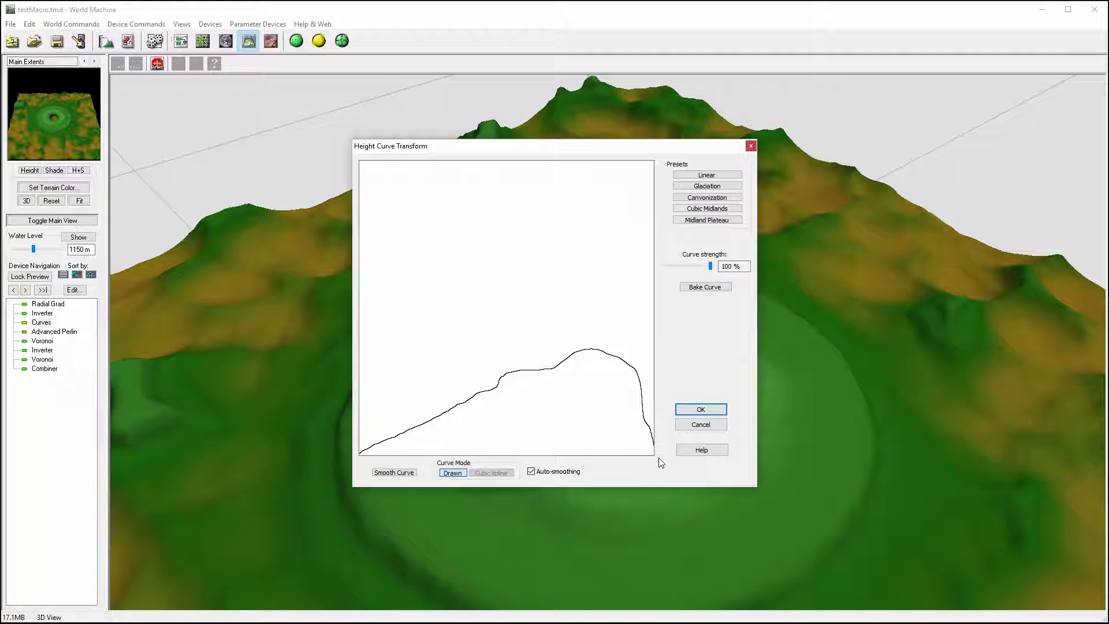
left_click_drag(360, 456, 419, 426)
mouse_move(359, 459)
left_mouse_down()
mouse_move(437, 404)
mouse_move(571, 350)
mouse_move(612, 378)
mouse_move(656, 453)
left_mouse_up()
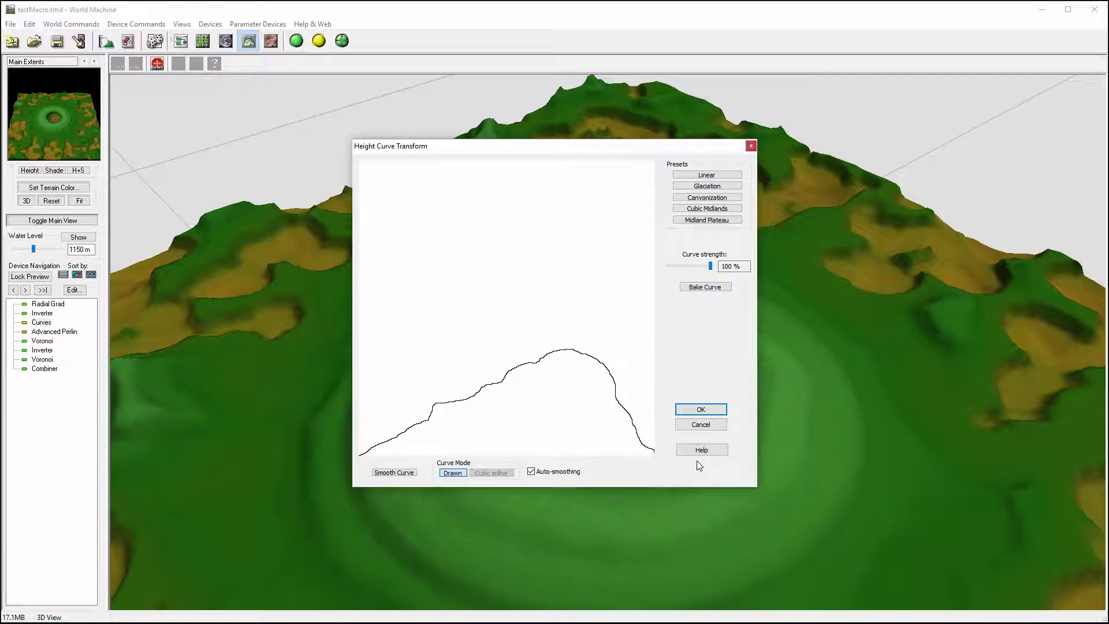
left_click(700, 409)
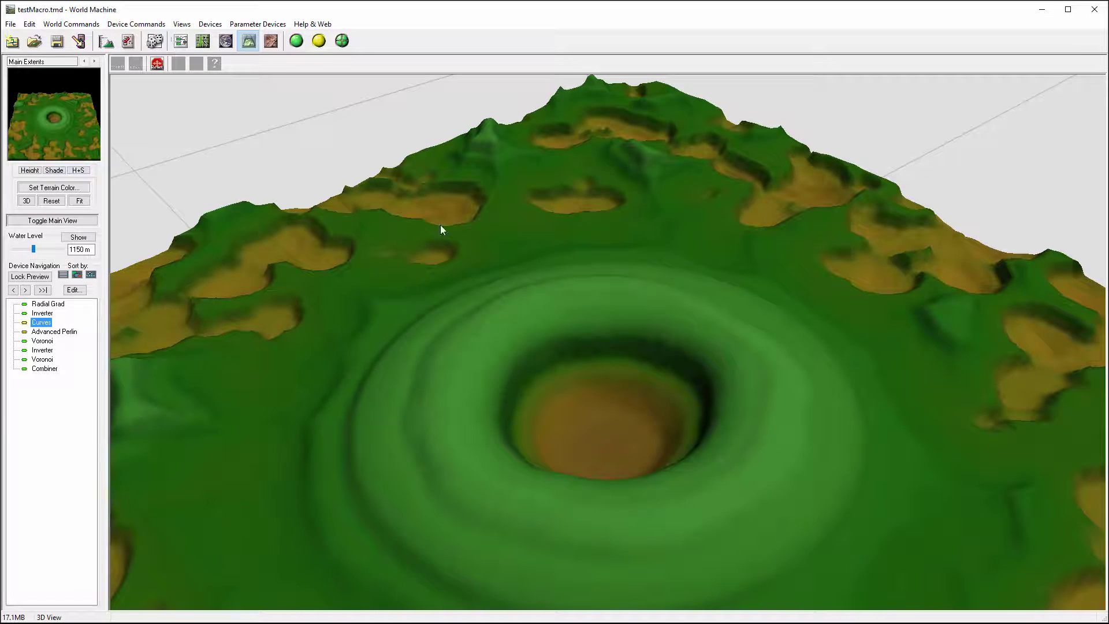
left_click_drag(441, 230, 526, 312)
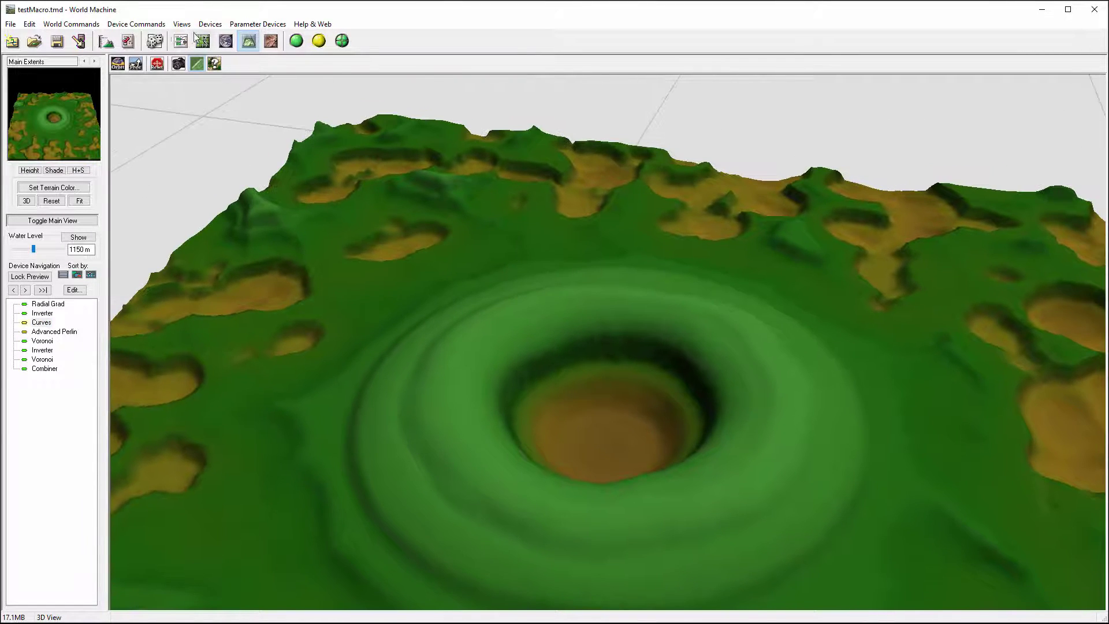
left_click(181, 41)
- Move the Advanced Perlin node closer to Curves and inspect the crater in 3D
left_click(645, 186)
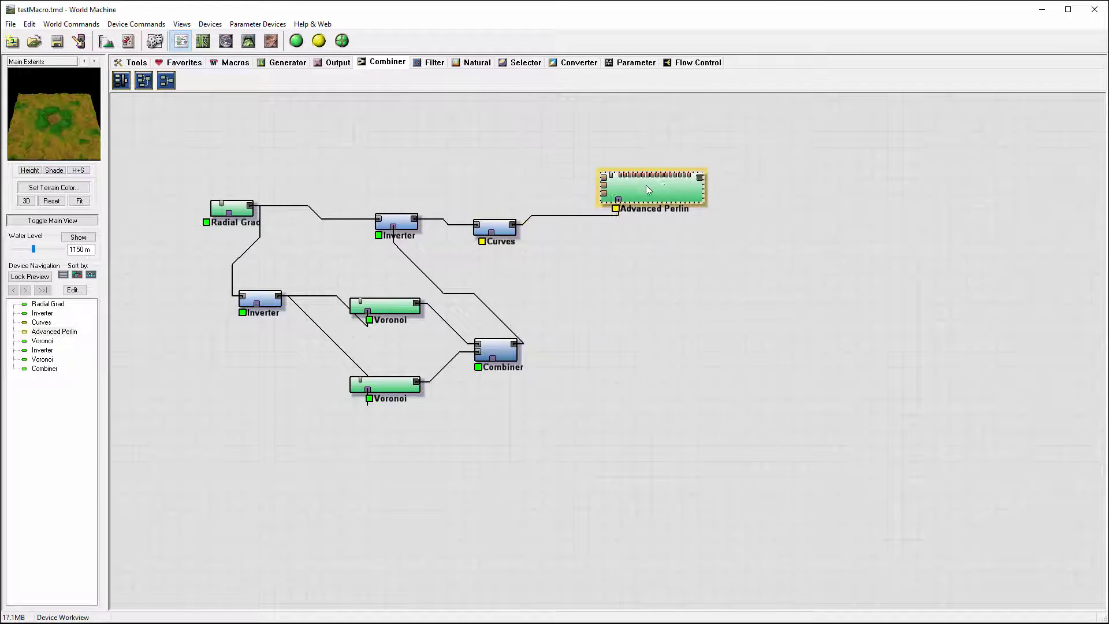
left_click_drag(647, 189, 637, 189)
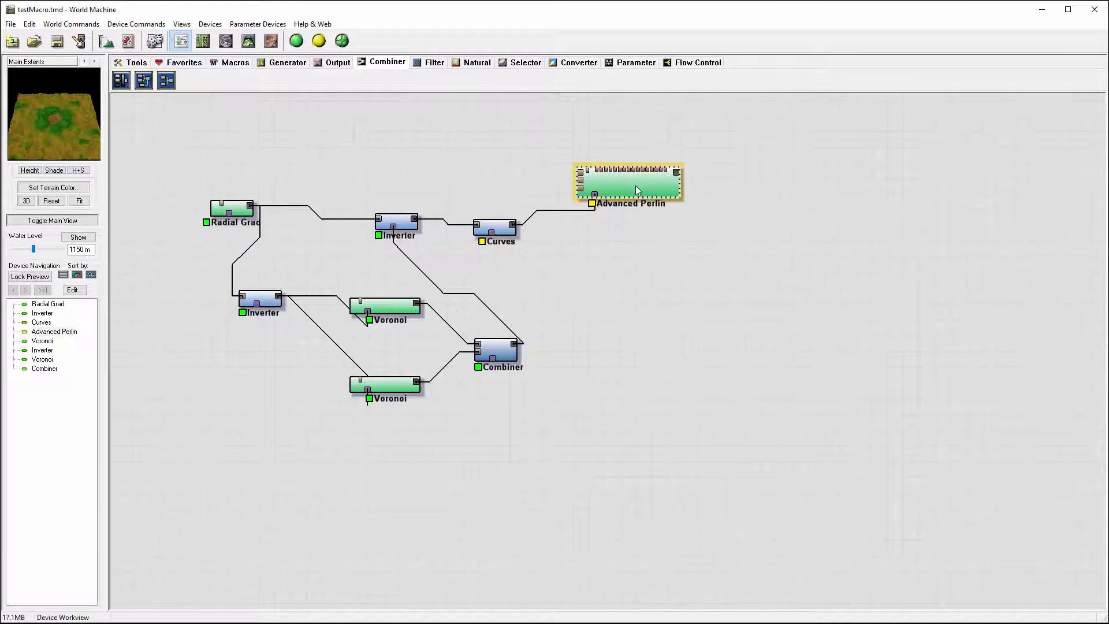
left_click(249, 40)
left_click_drag(622, 357, 593, 334)
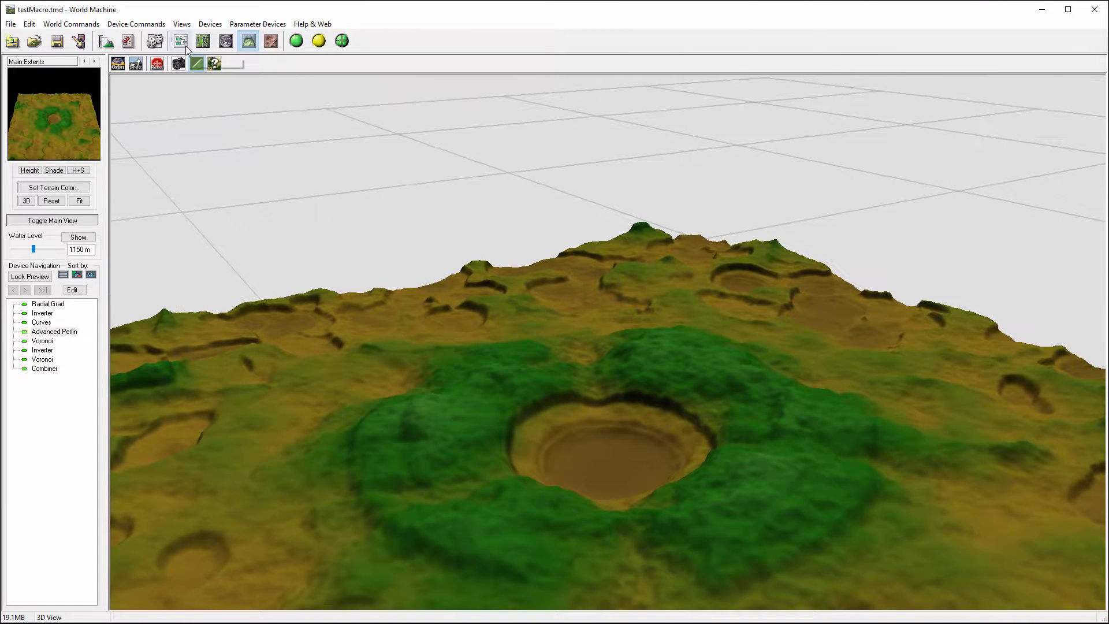
left_click(185, 45)
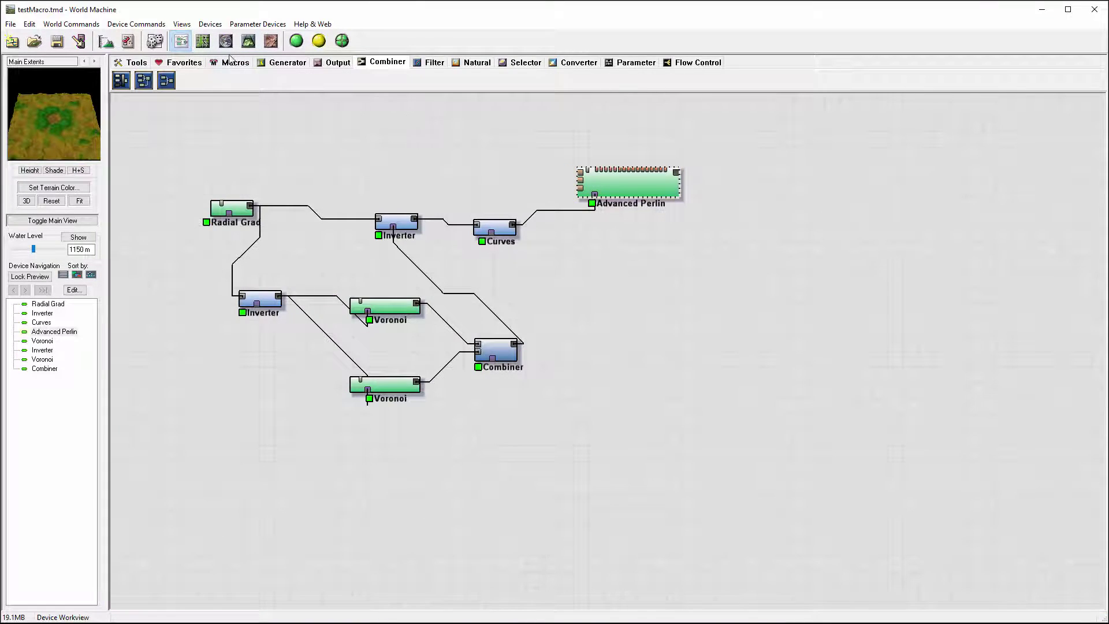
- Place an Erosion device from the Natural category and wire Advanced Perlin into it
left_click(282, 64)
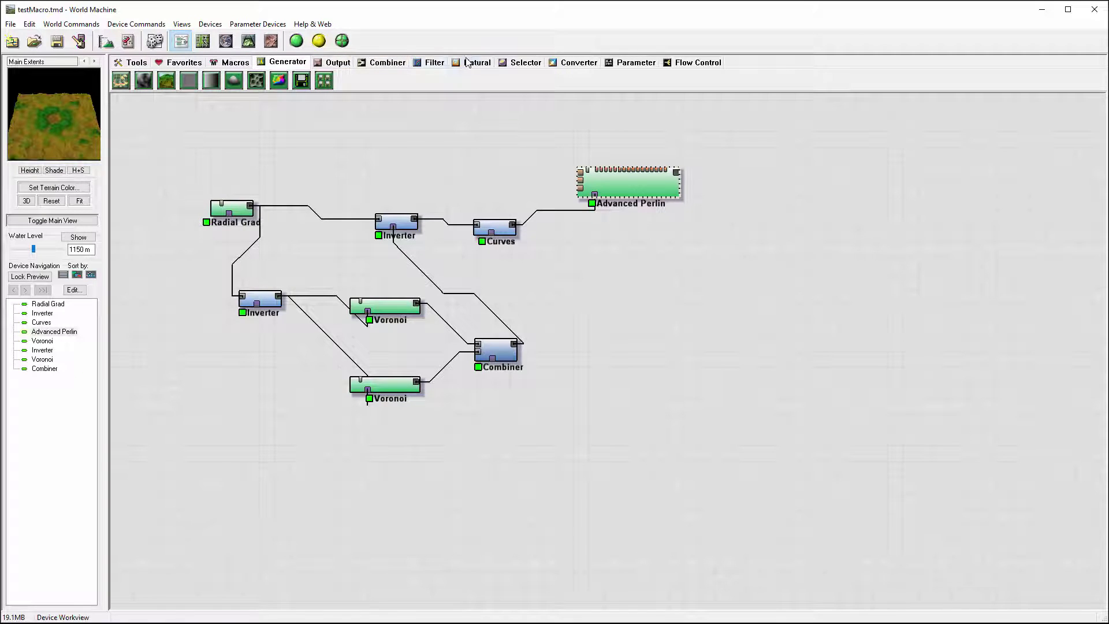
left_click(477, 62)
left_click(121, 80)
left_click(768, 192)
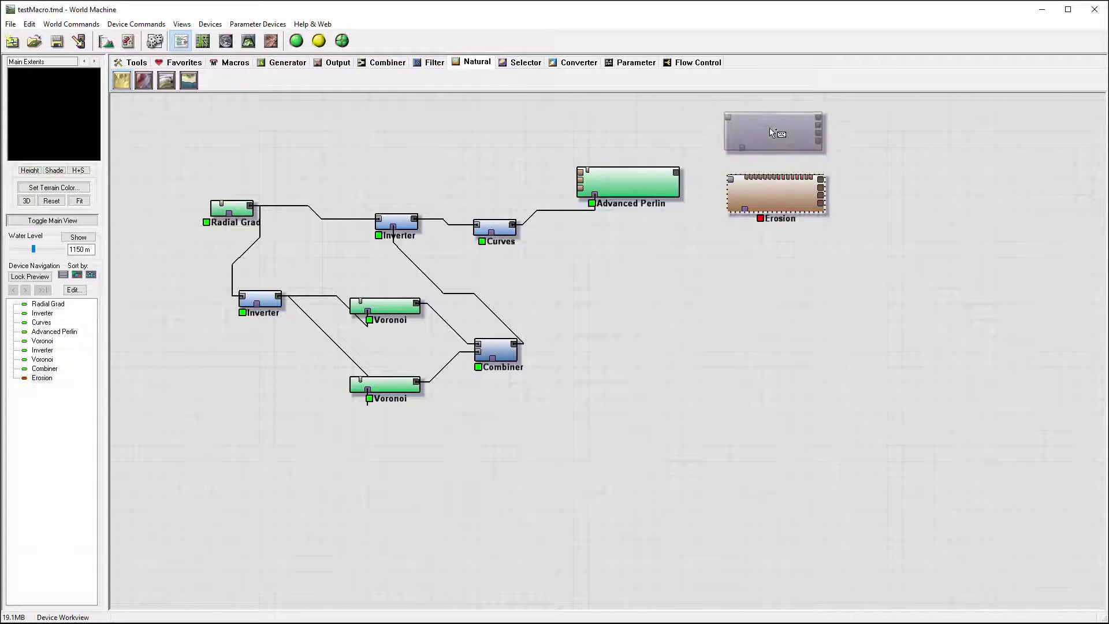
left_click_drag(677, 172, 739, 188)
- Set Erosion to Channeled Erosion with 90 base duration, 0.095 hardness and less sediment carry
double_click(785, 195)
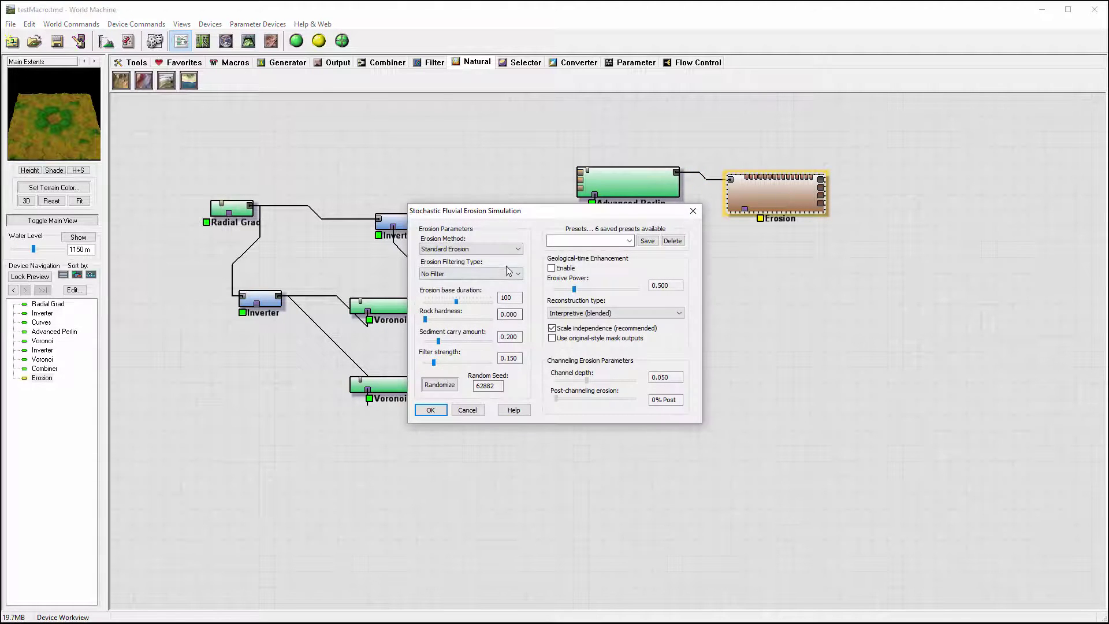
left_click(492, 249)
left_click(489, 267)
mouse_move(574, 289)
left_mouse_down()
mouse_move(589, 289)
mouse_move(575, 289)
left_mouse_up()
mouse_move(425, 318)
left_mouse_down()
mouse_move(478, 321)
mouse_move(431, 320)
left_mouse_up()
left_click_drag(487, 341, 421, 340)
left_click_drag(462, 306, 456, 306)
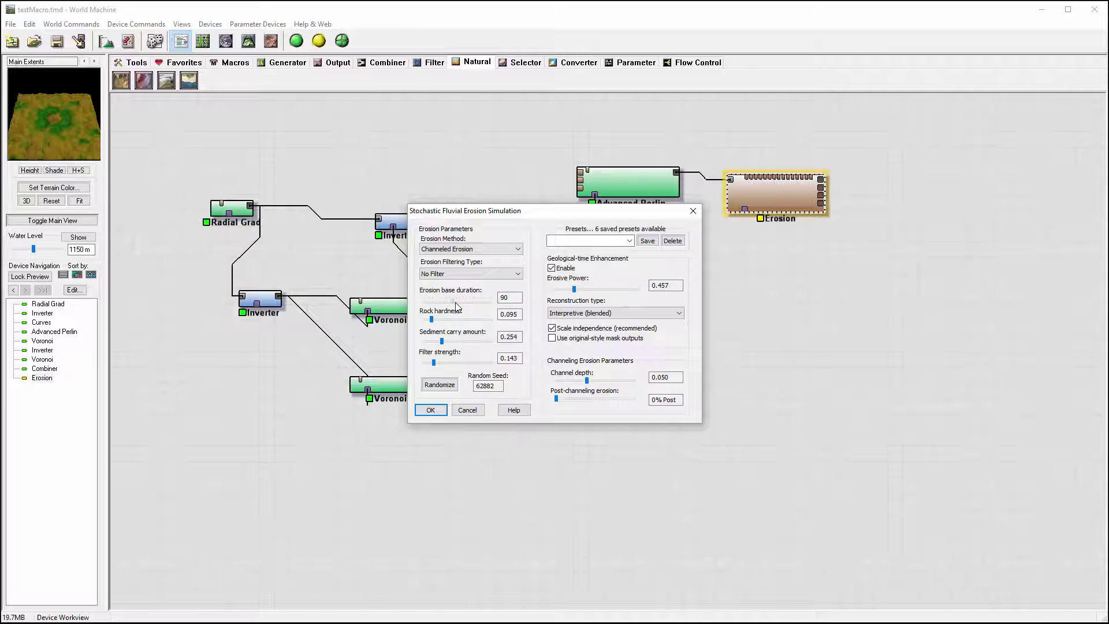
left_click(431, 409)
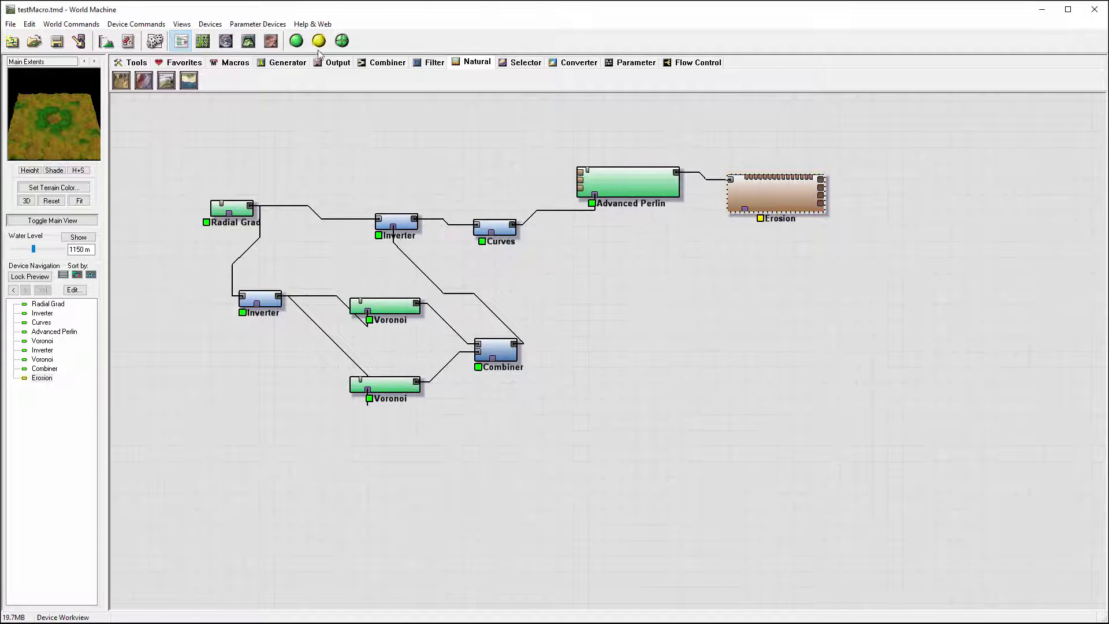
- Build the terrain in 3D View and orbit around the crater, its channel-carved slopes and cellular basins
left_click(297, 40)
left_click(249, 41)
left_click_drag(647, 268, 833, 287)
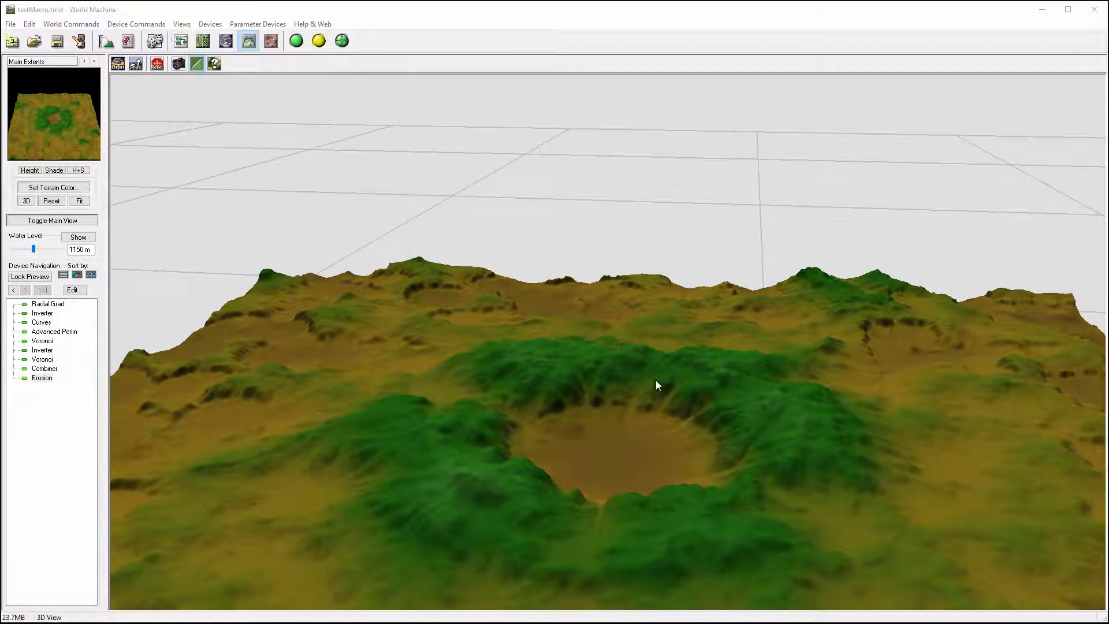
left_click_drag(656, 385, 450, 279)
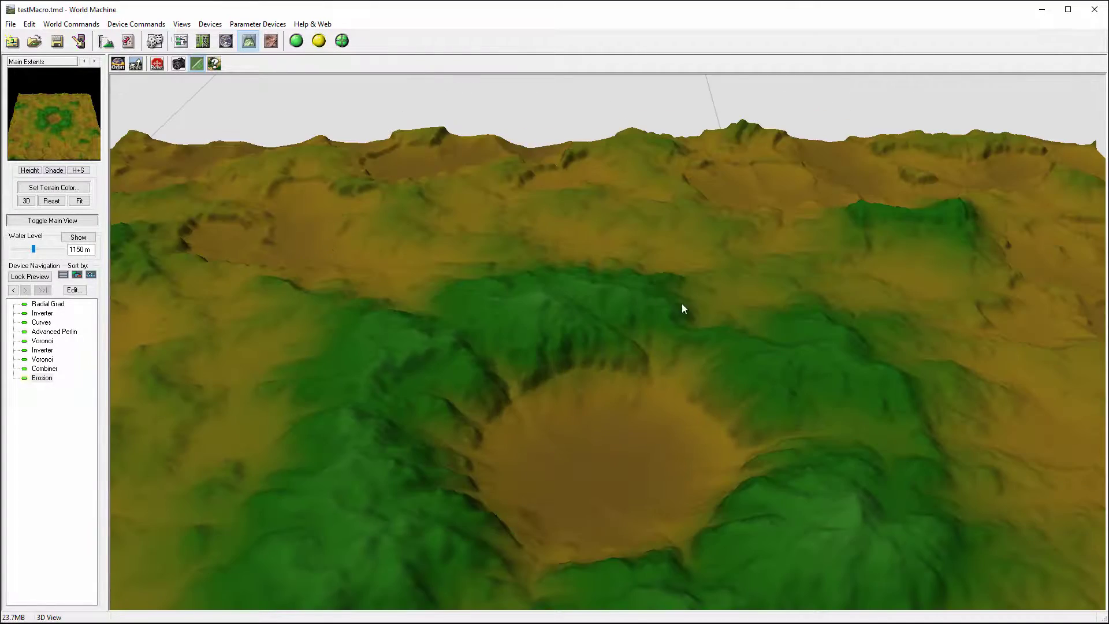
left_click_drag(682, 305, 600, 449)
left_click_drag(764, 498, 639, 435)
left_click_drag(629, 420, 446, 353)
left_click_drag(601, 404, 496, 415)
left_click_drag(1002, 299, 375, 327)
left_click_drag(290, 297, 1001, 284)
left_click_drag(691, 397, 753, 356)
left_click_drag(597, 393, 398, 227)
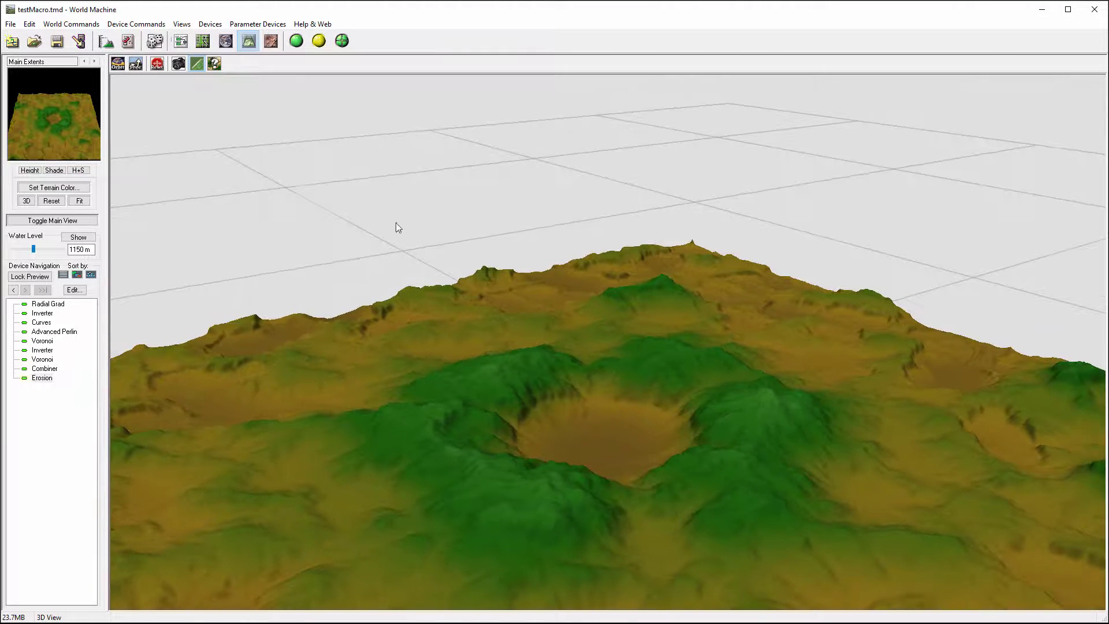
- Back in the graph, review the Erosion settings and close them unchanged
left_click(181, 40)
left_click(777, 196)
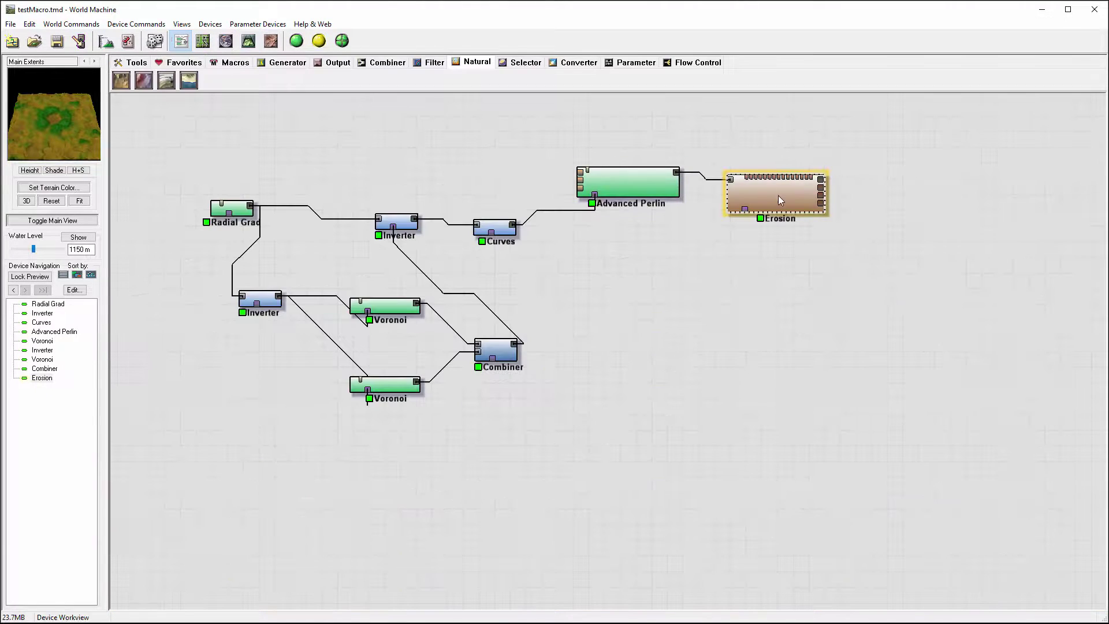
double_click(781, 200)
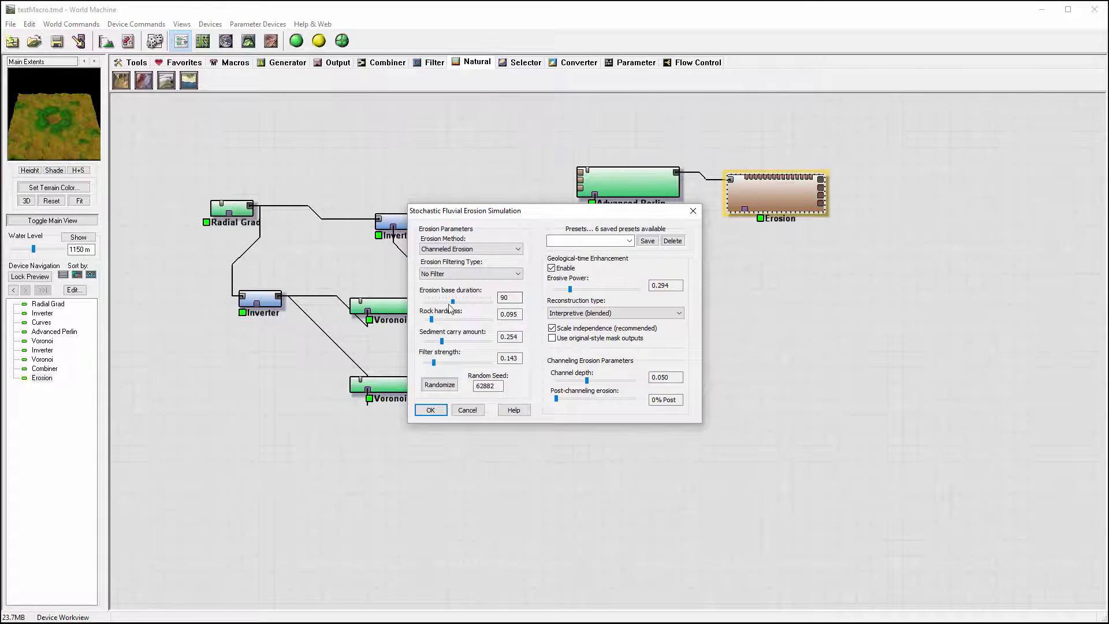
left_click(430, 410)
- Lower the Advanced Perlin feature scale and elevation center for finer detail
double_click(614, 186)
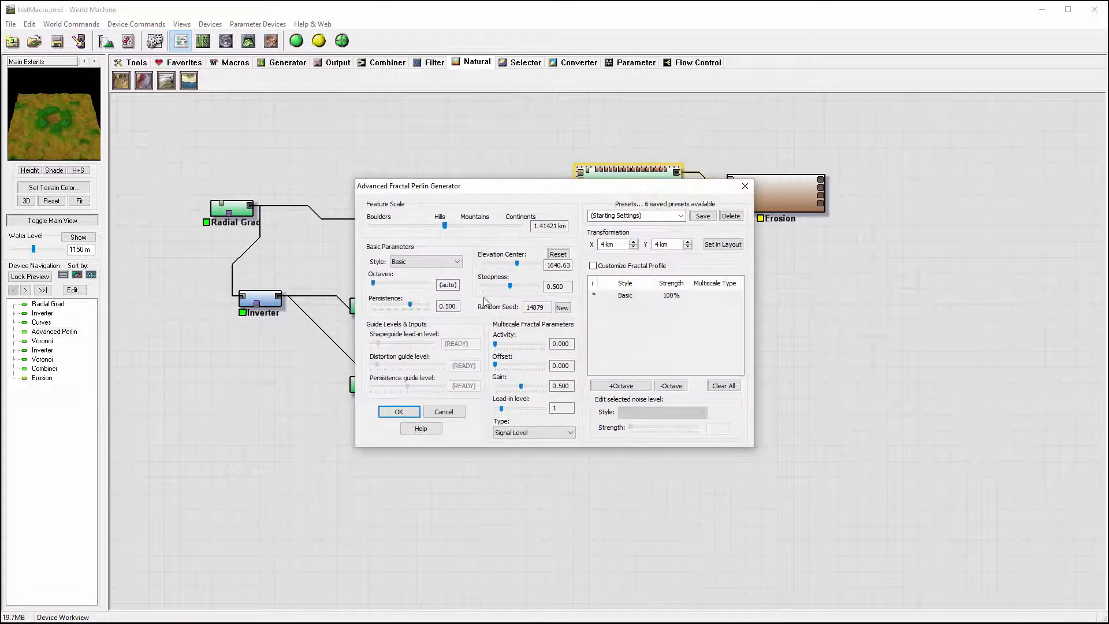
mouse_move(444, 224)
left_mouse_down()
mouse_move(420, 224)
mouse_move(431, 224)
left_mouse_up()
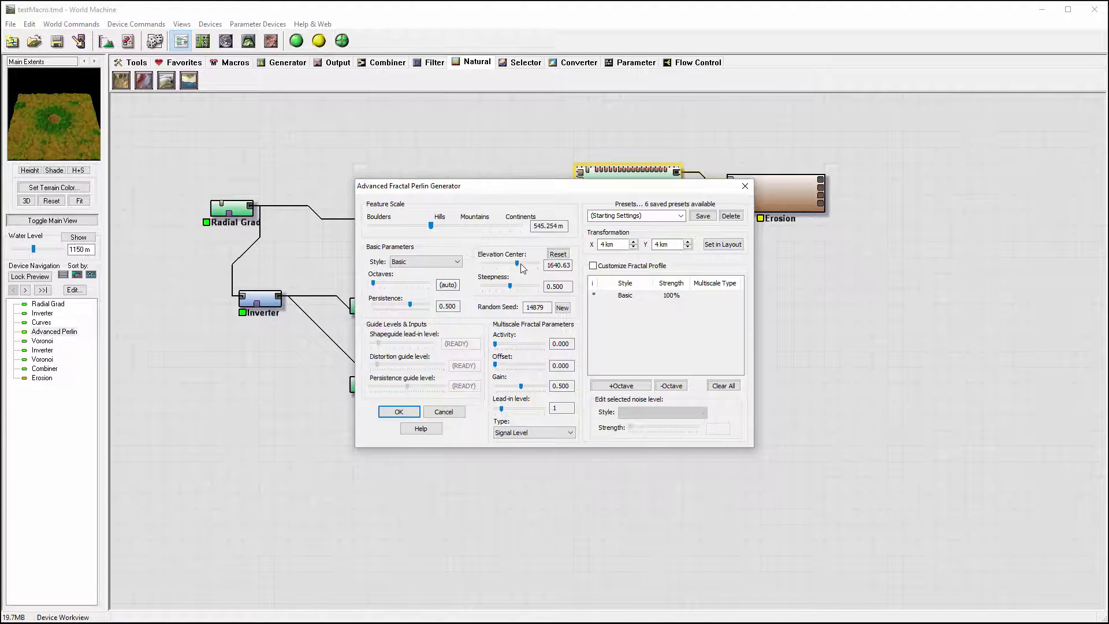
mouse_move(515, 265)
left_mouse_down()
mouse_move(501, 263)
mouse_move(525, 258)
left_mouse_up()
left_click(398, 411)
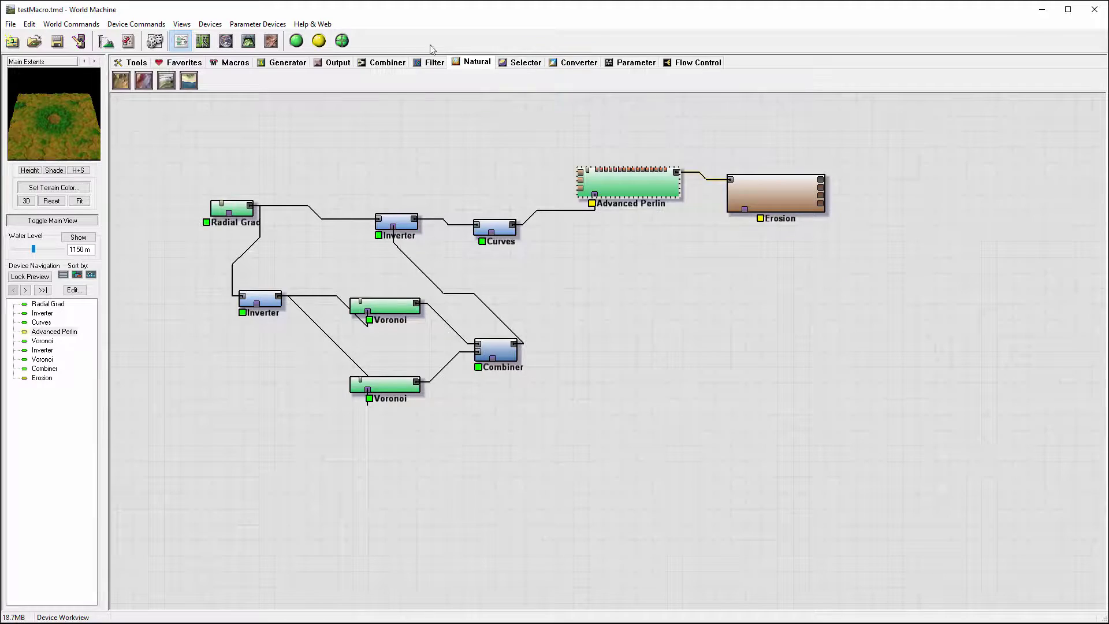
- Rebuild the terrain and orbit the 3D view of the flat-floored crater
left_click(249, 40)
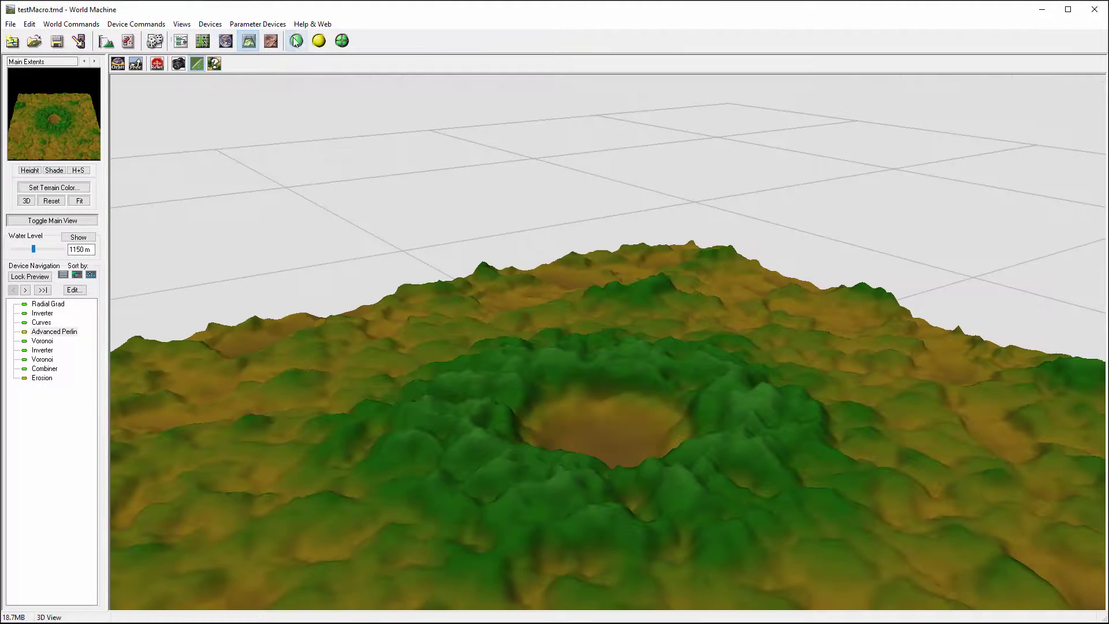
left_click(296, 41)
left_click_drag(466, 353, 159, 104)
left_click(181, 41)
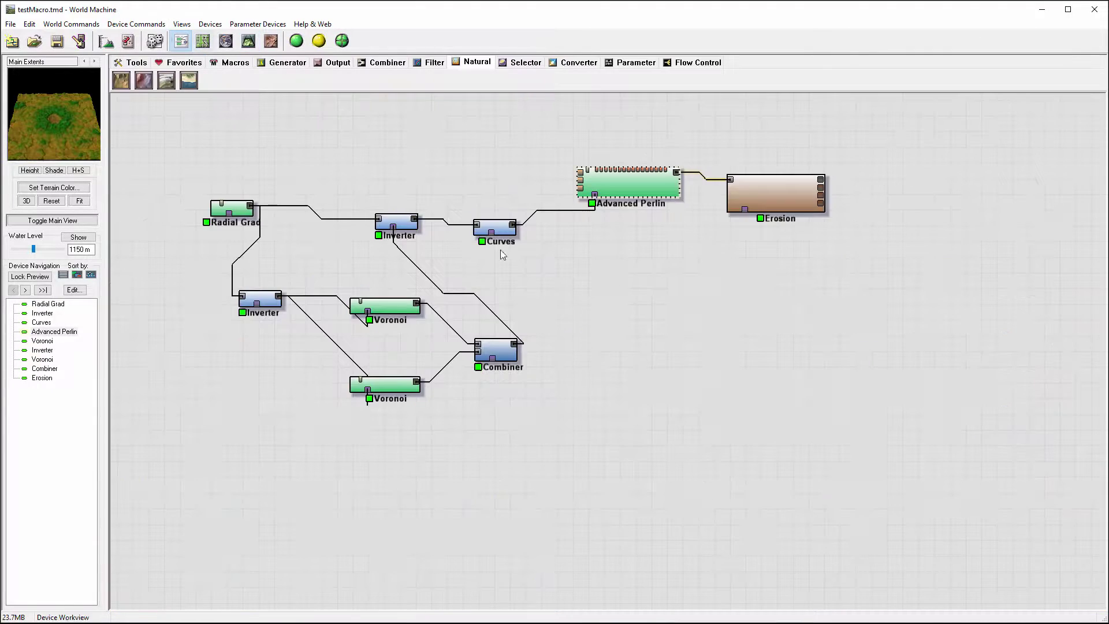
- Lower the Combiner's strength to about 0.39063
left_click(506, 354)
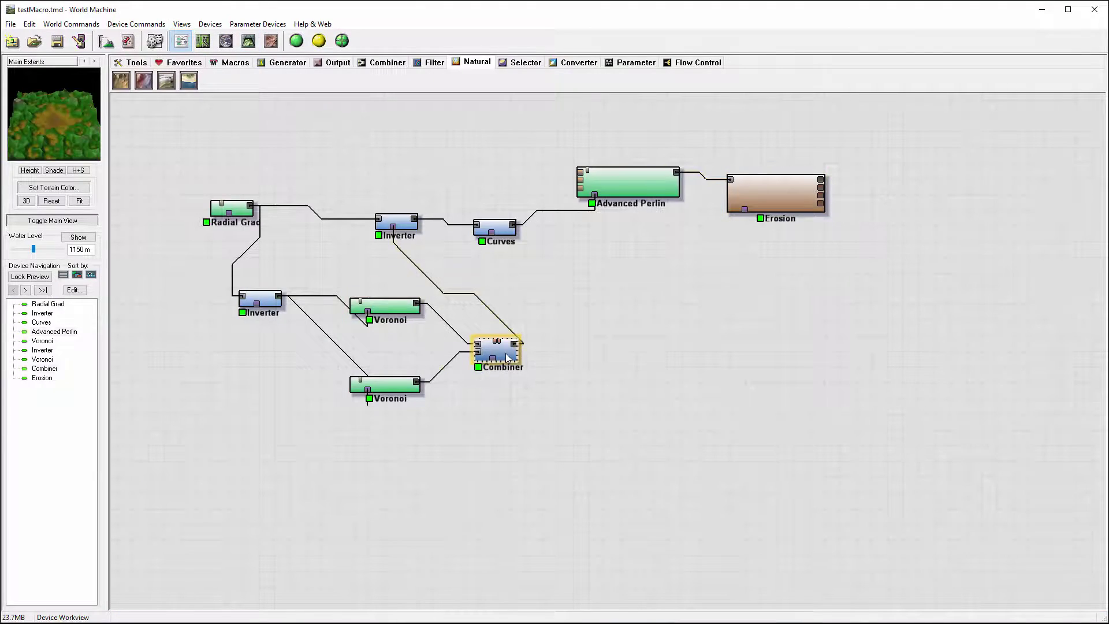
double_click(506, 357)
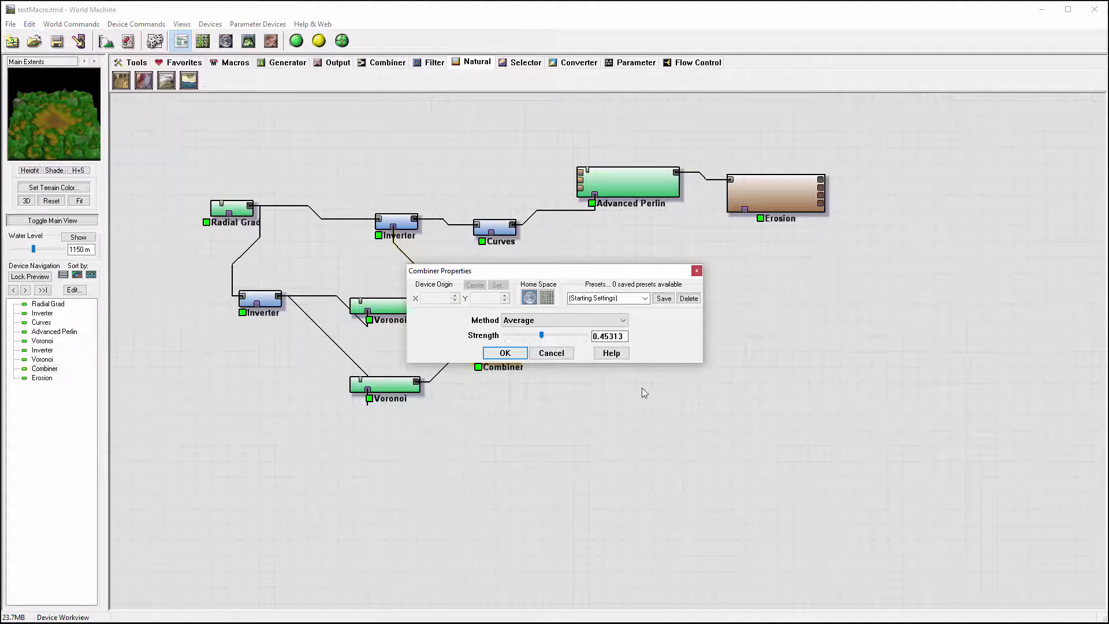
left_click(518, 335)
mouse_move(520, 336)
left_mouse_down()
mouse_move(581, 337)
mouse_move(537, 337)
left_mouse_up()
left_click(506, 353)
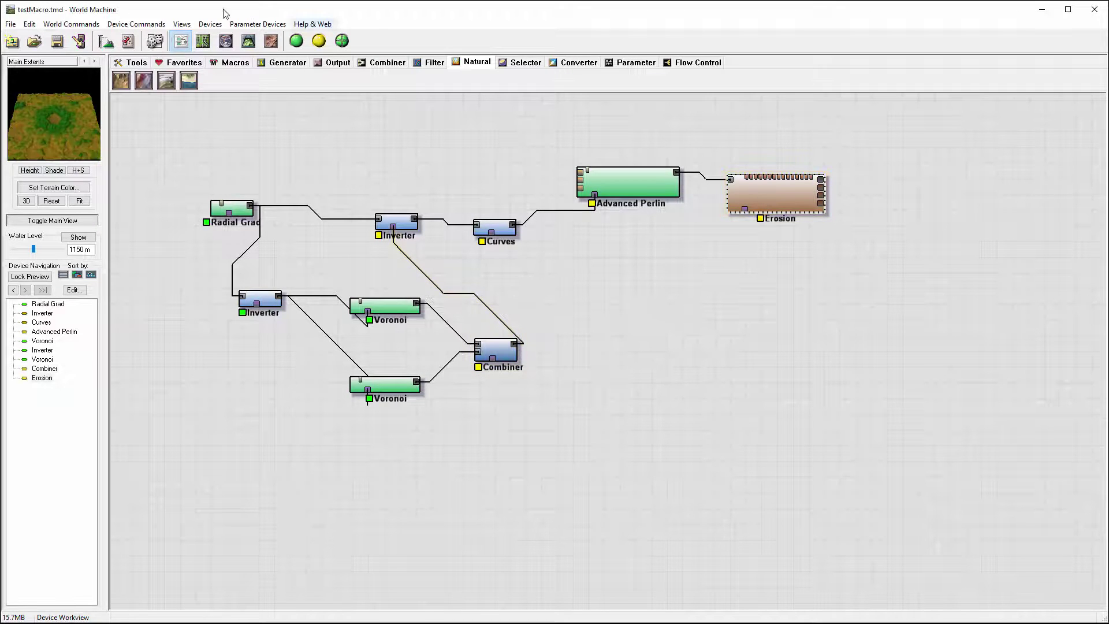
- Check the rebuilt crater in 3D View, then return to the graph
left_click(248, 41)
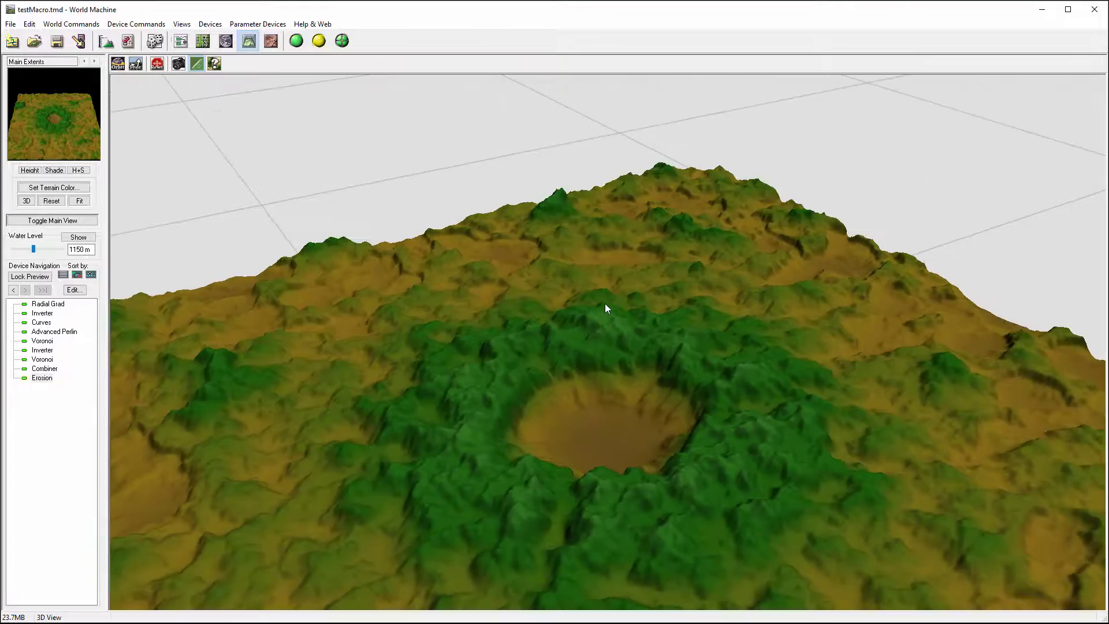
left_click_drag(606, 306, 446, 179)
left_click(180, 40)
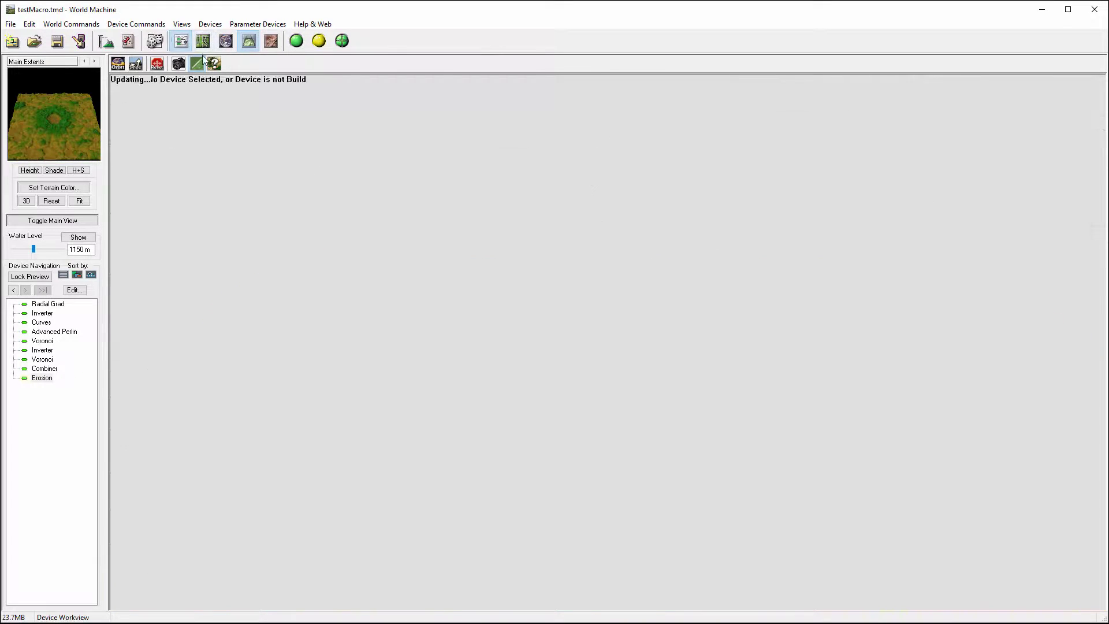
- Set Erosion to 120 base duration, 0.032 rock hardness and 0.765 erosive power
double_click(783, 198)
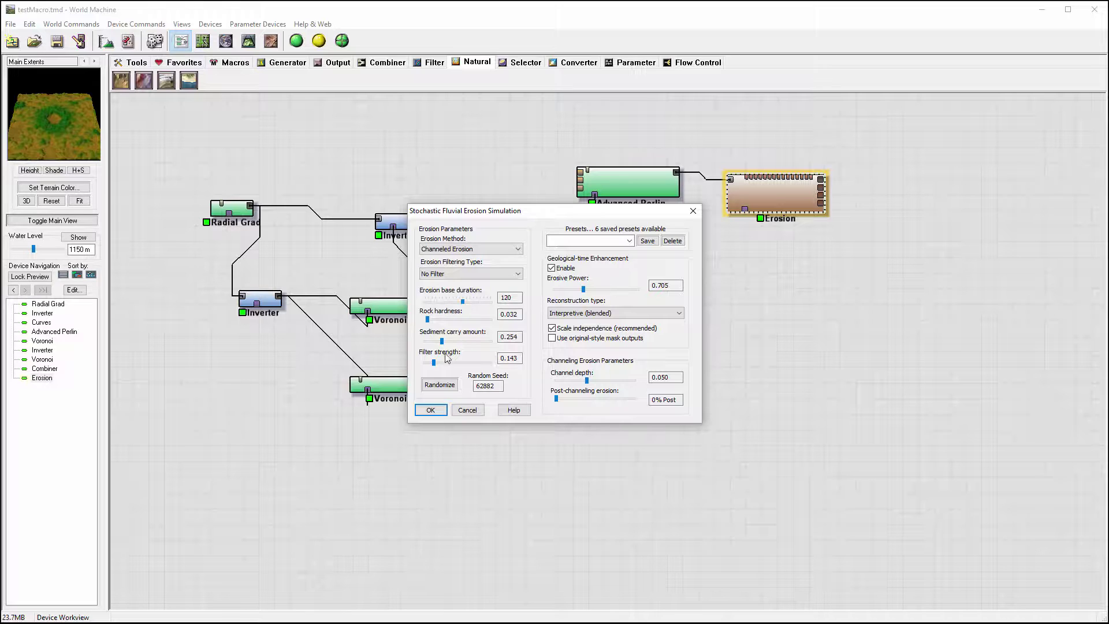
left_click(430, 410)
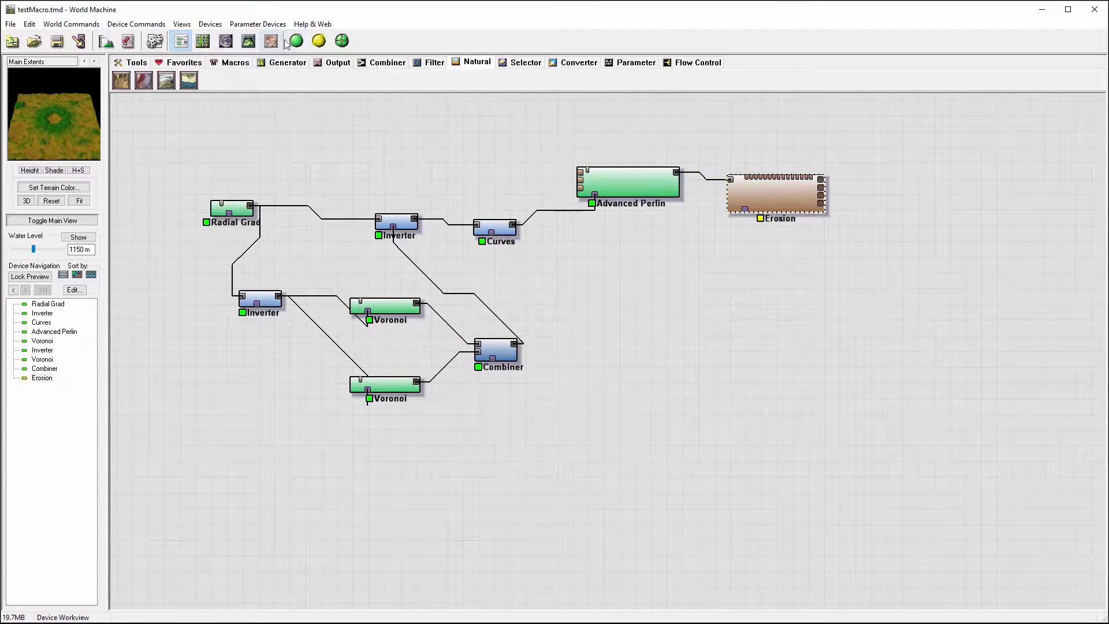
- Build the stronger-eroded terrain and orbit from top-down to low side views of the crater
left_click(249, 41)
left_click(296, 41)
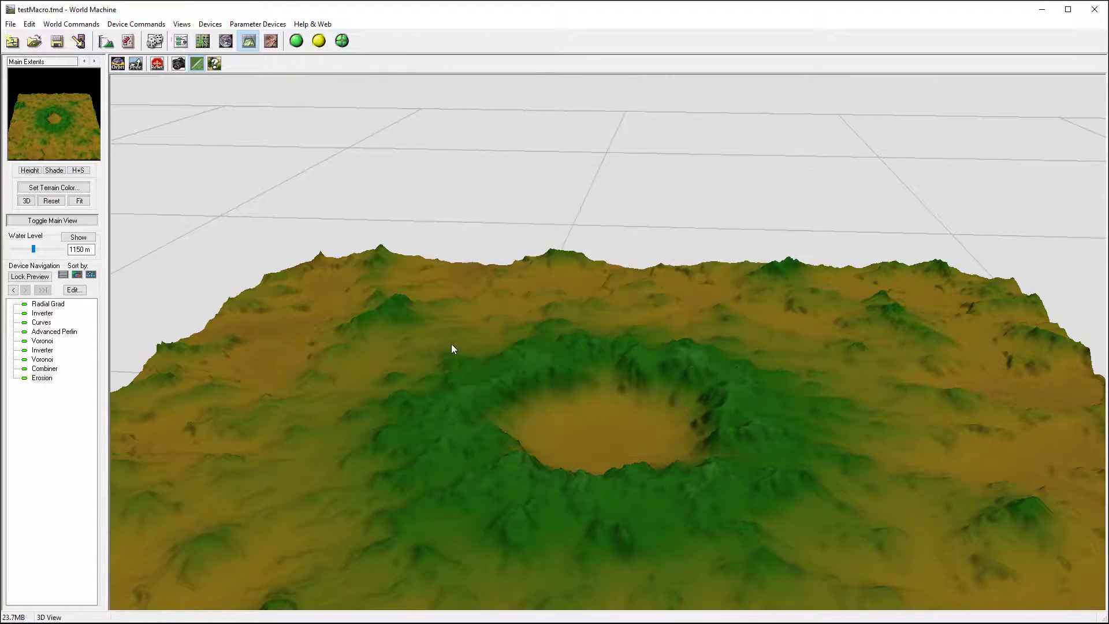
left_click_drag(452, 344, 683, 208)
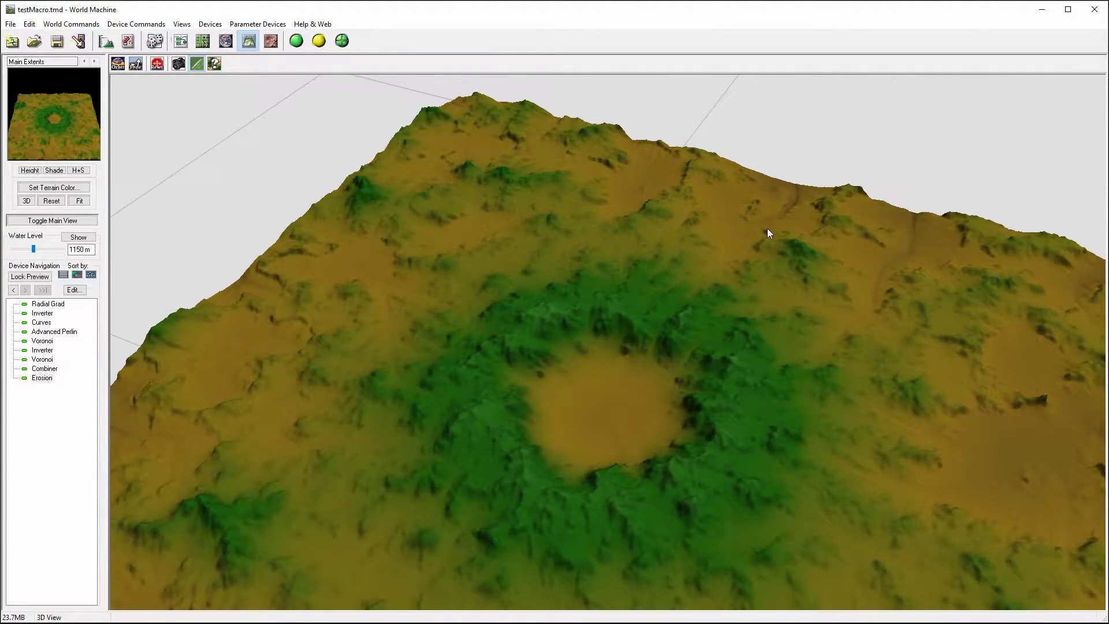
left_click_drag(767, 229, 627, 134)
left_click_drag(629, 250, 431, 236)
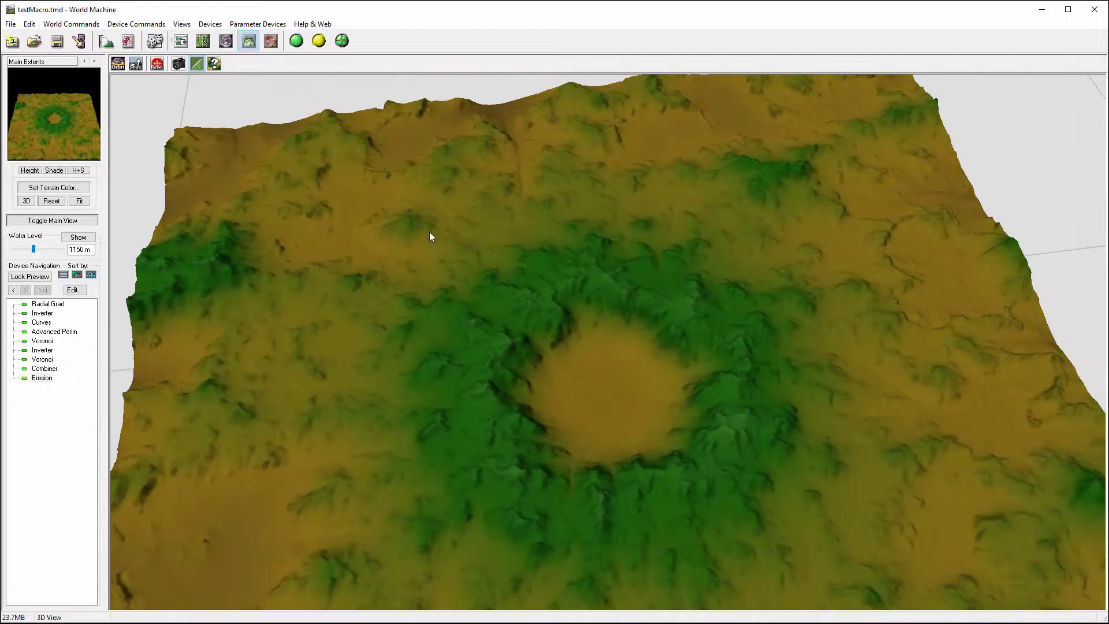
left_click_drag(610, 200, 503, 189)
left_click_drag(558, 275, 639, 407)
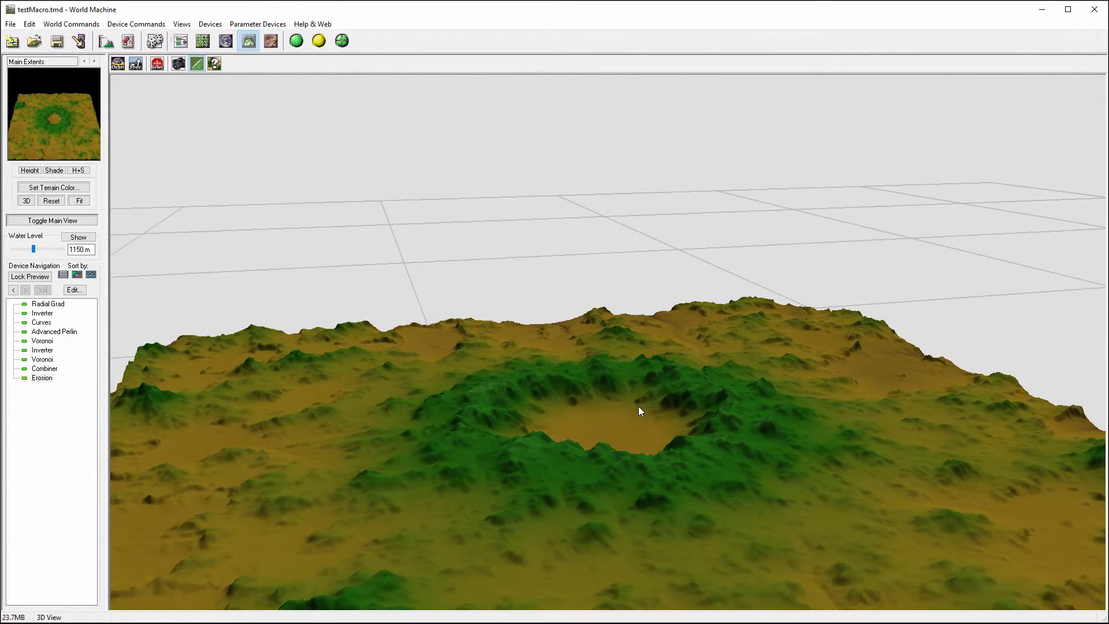